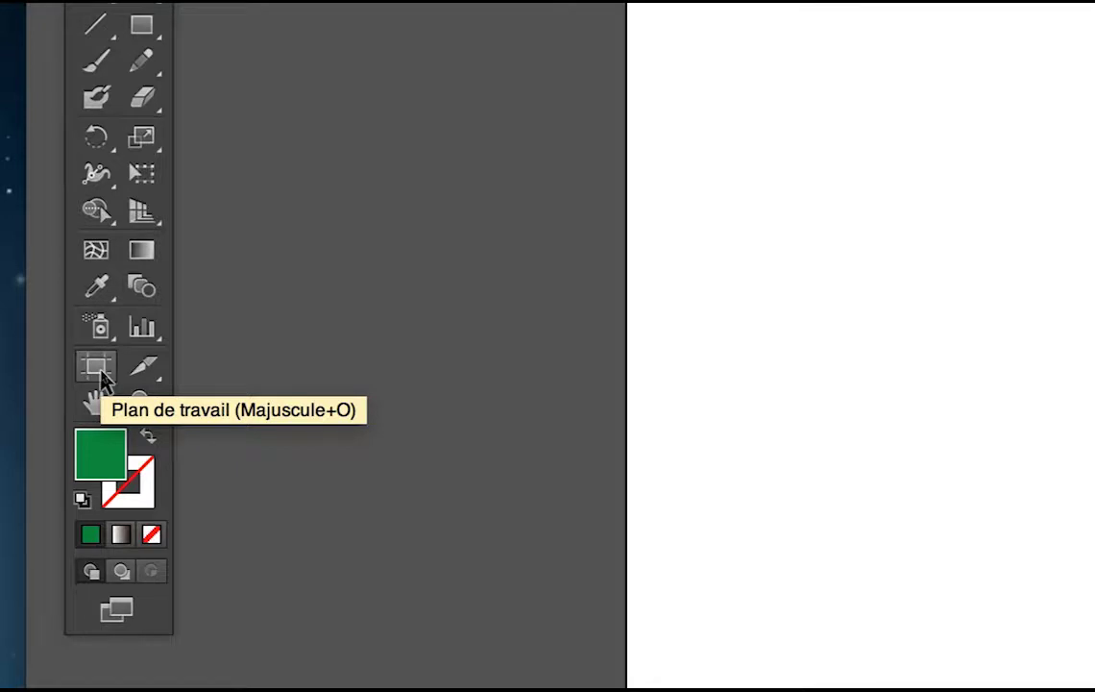
Step: Check the page's format and boundaries with the Artboard tool, and return to the Selection tool
{"action": "left_click", "coordinate": [100, 373]}
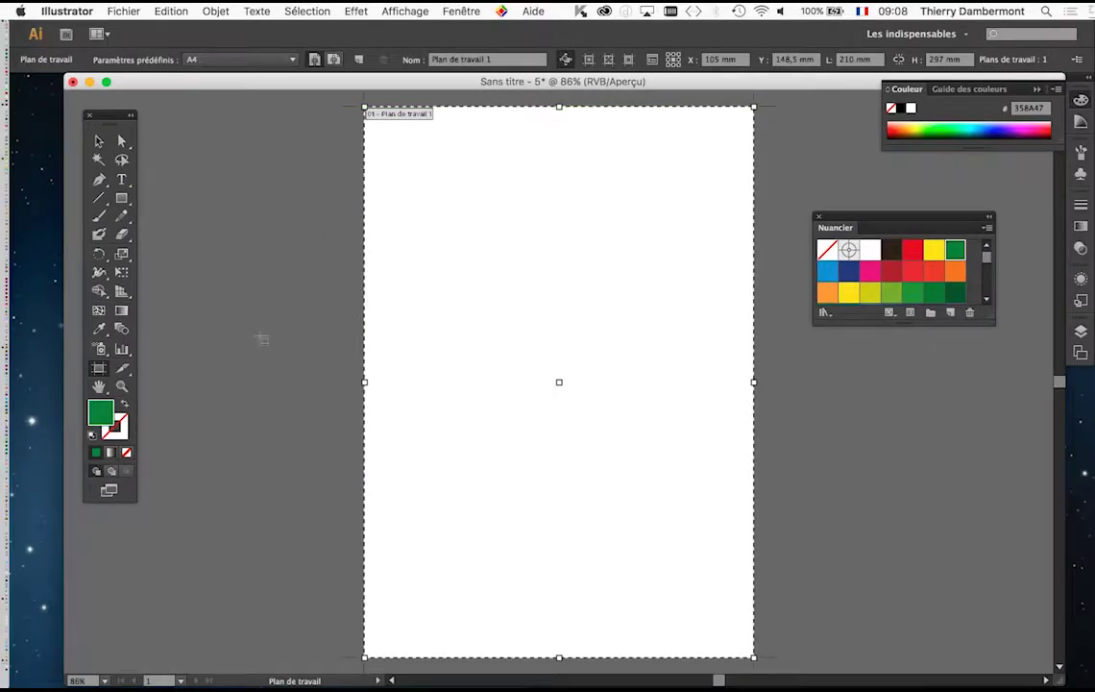
{"action": "left_click", "coordinate": [98, 143]}
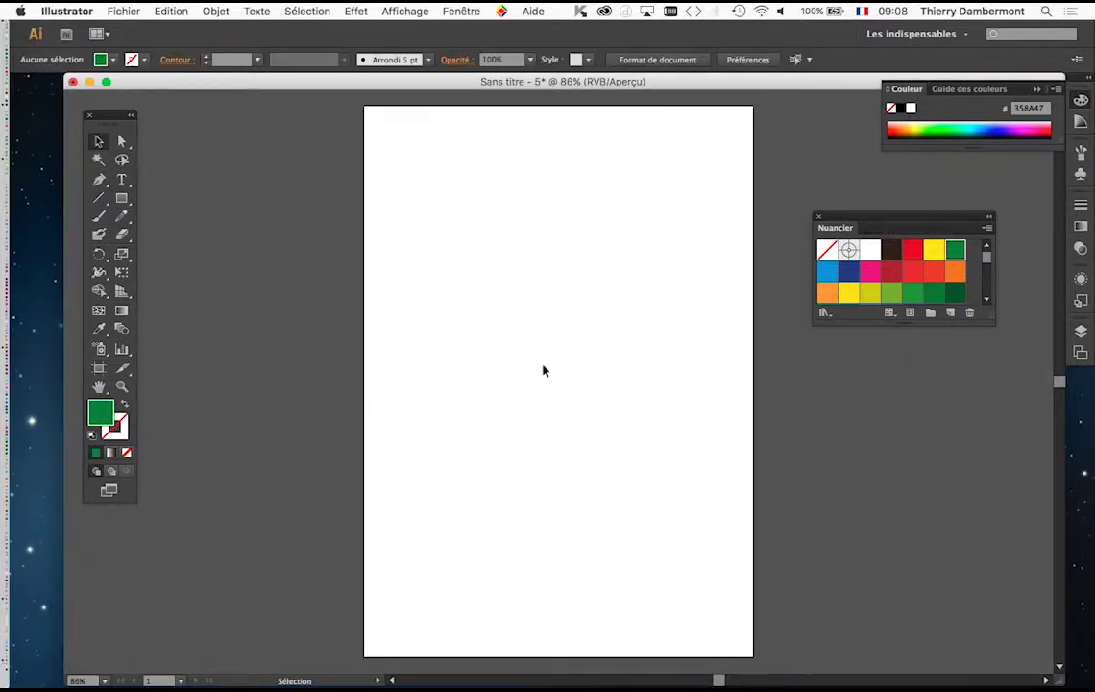
Step: Reposition the document window and clear the Color and Swatches panels from the workspace
{"action": "left_click_drag", "start_coordinate": [530, 89], "coordinate": [516, 91]}
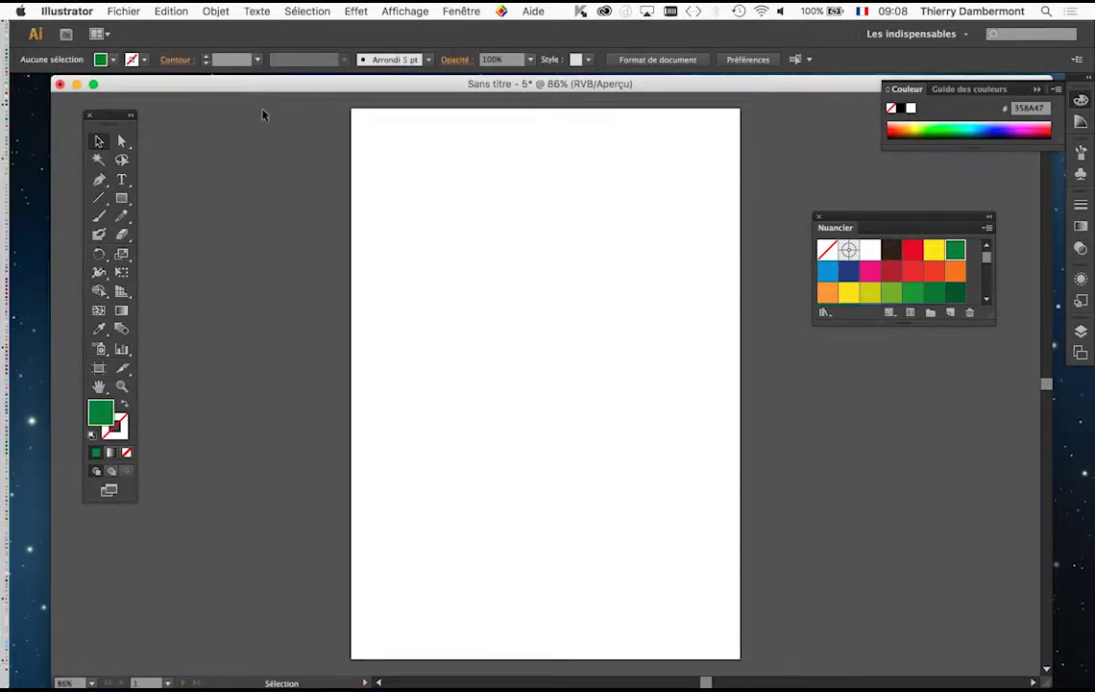
{"action": "left_click_drag", "start_coordinate": [190, 89], "coordinate": [176, 85]}
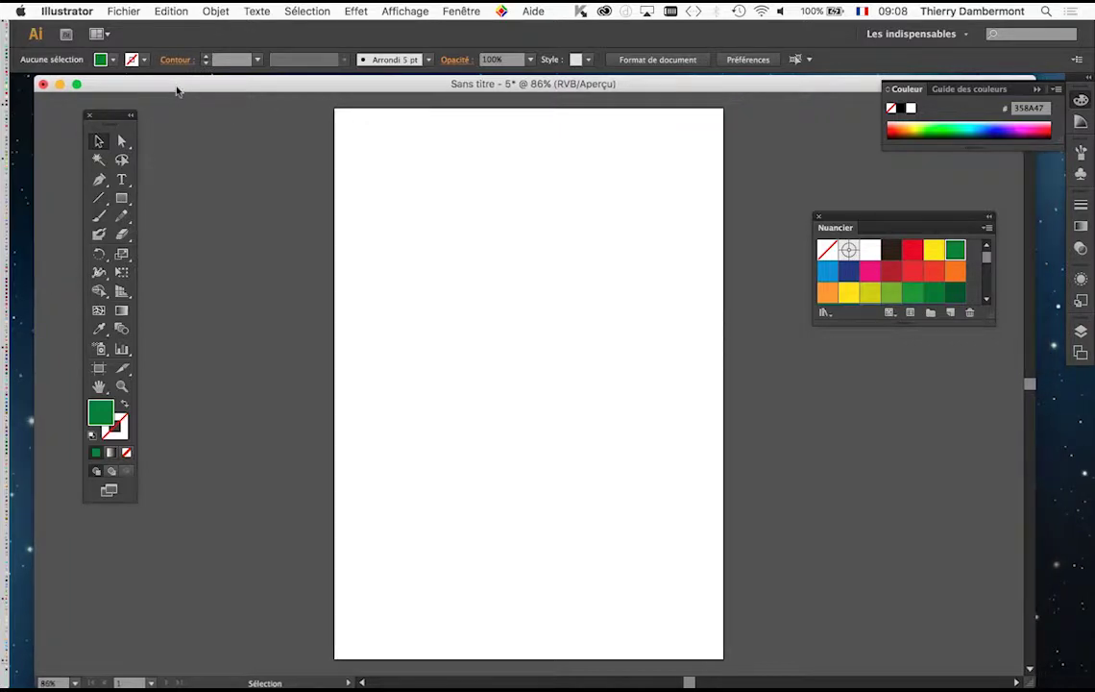
{"action": "left_click", "coordinate": [1037, 90]}
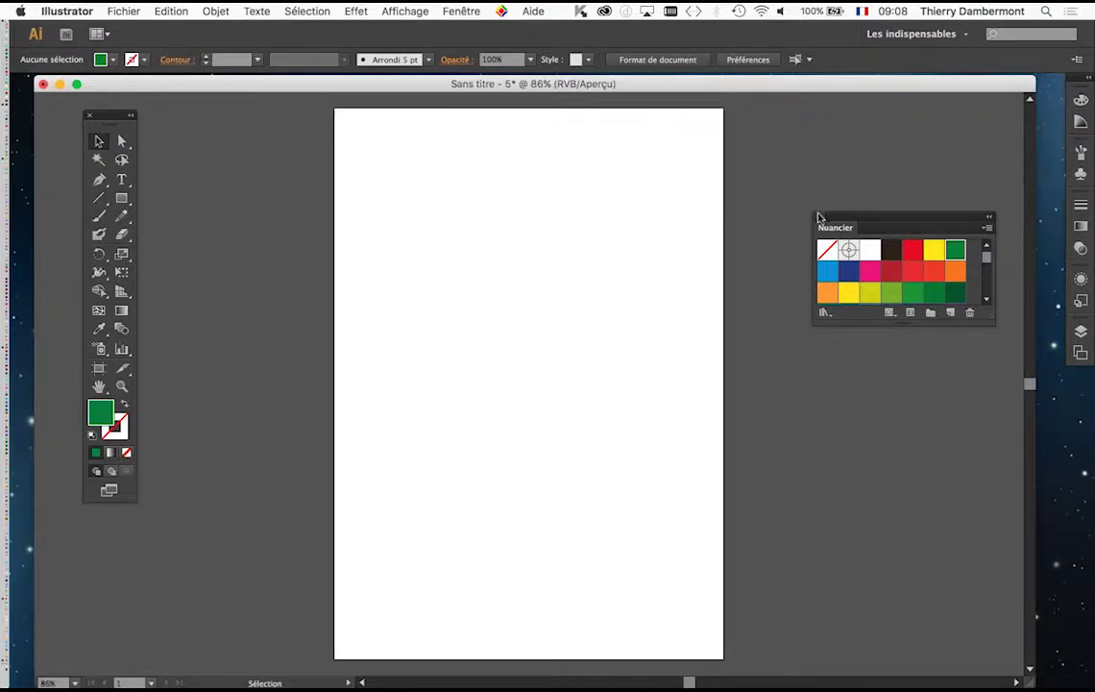
{"action": "left_click", "coordinate": [820, 217]}
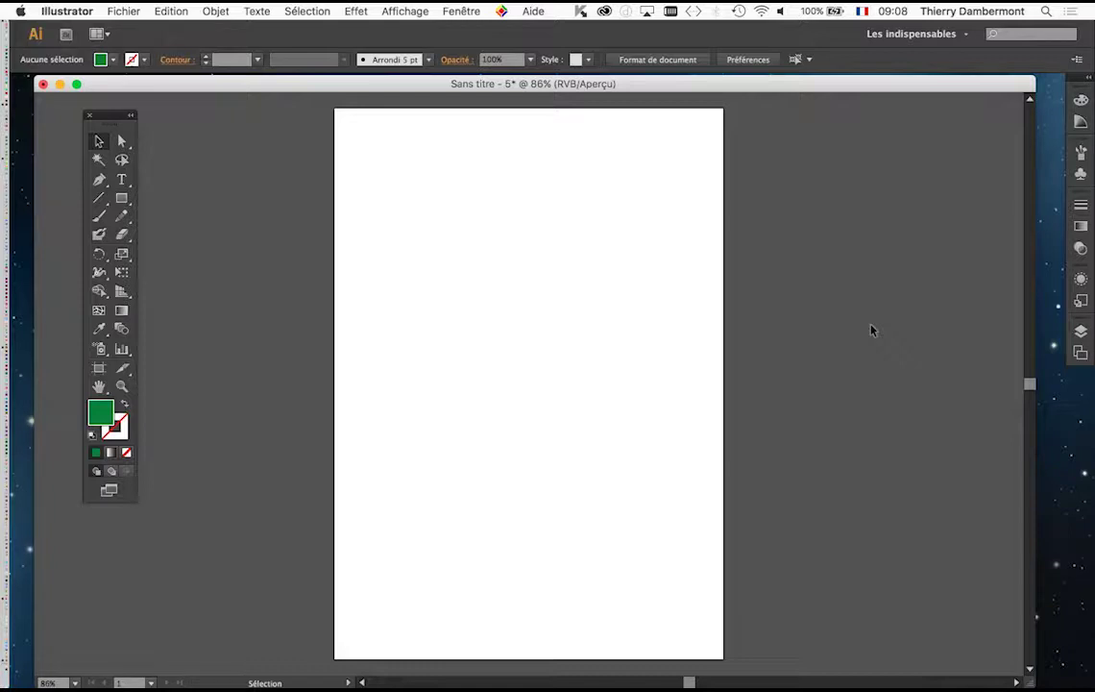
Step: Show the rulers and place a vertical guide at about 103 mm, near the middle of the page
{"action": "key", "text": "super+r"}
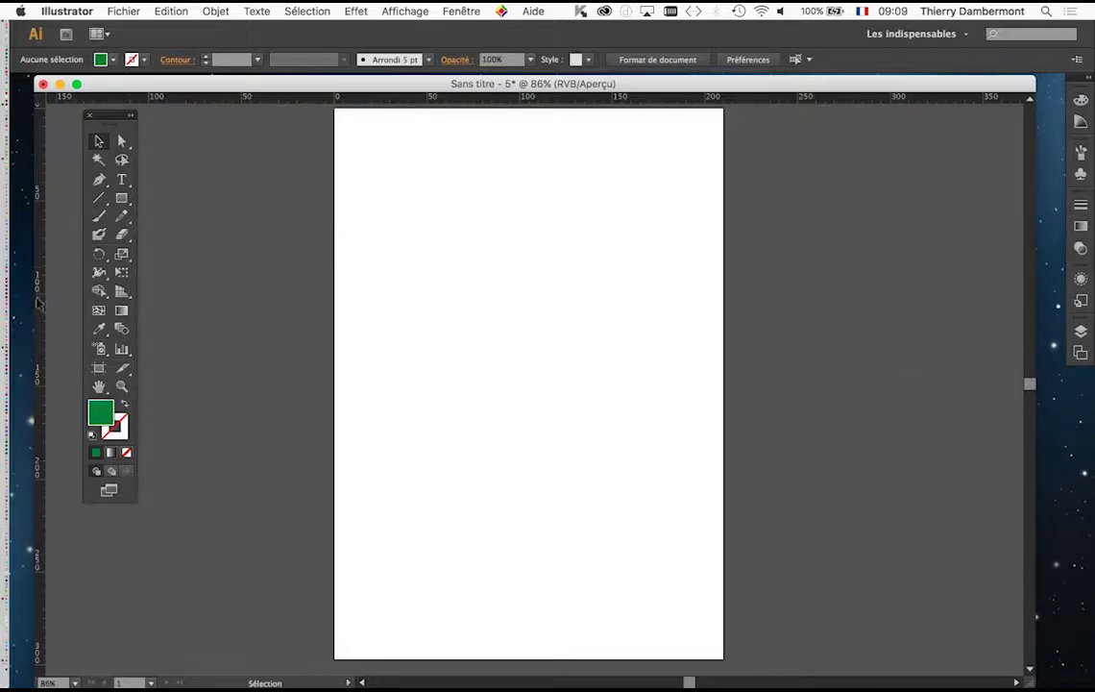
{"action": "left_click", "coordinate": [405, 10]}
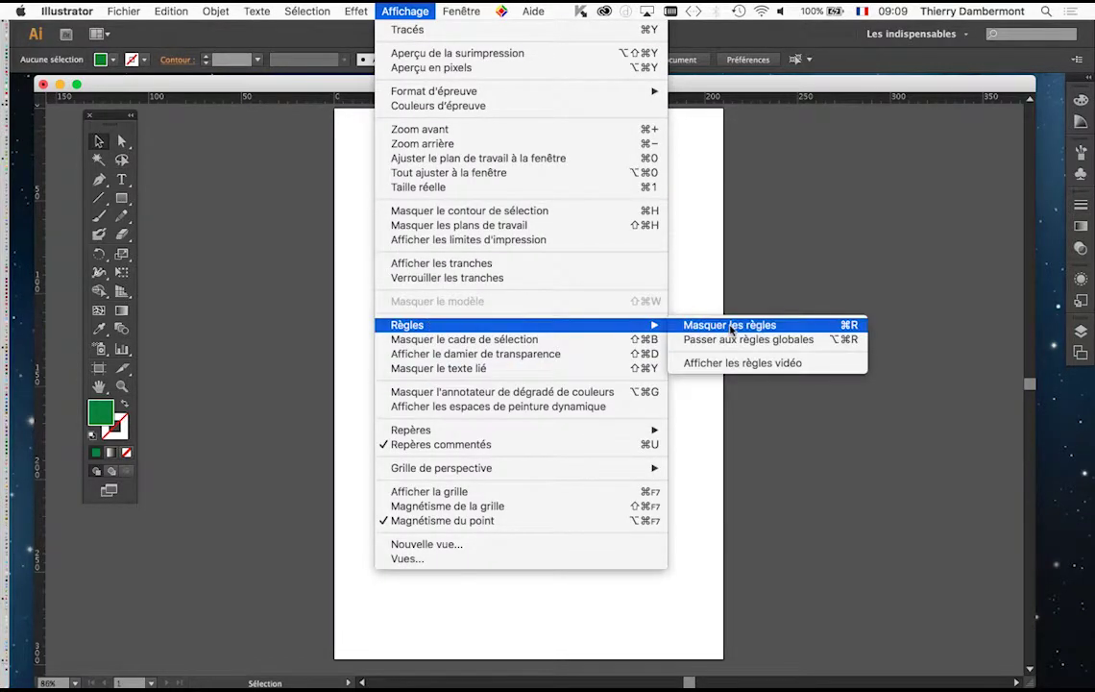
{"action": "left_click", "coordinate": [139, 72]}
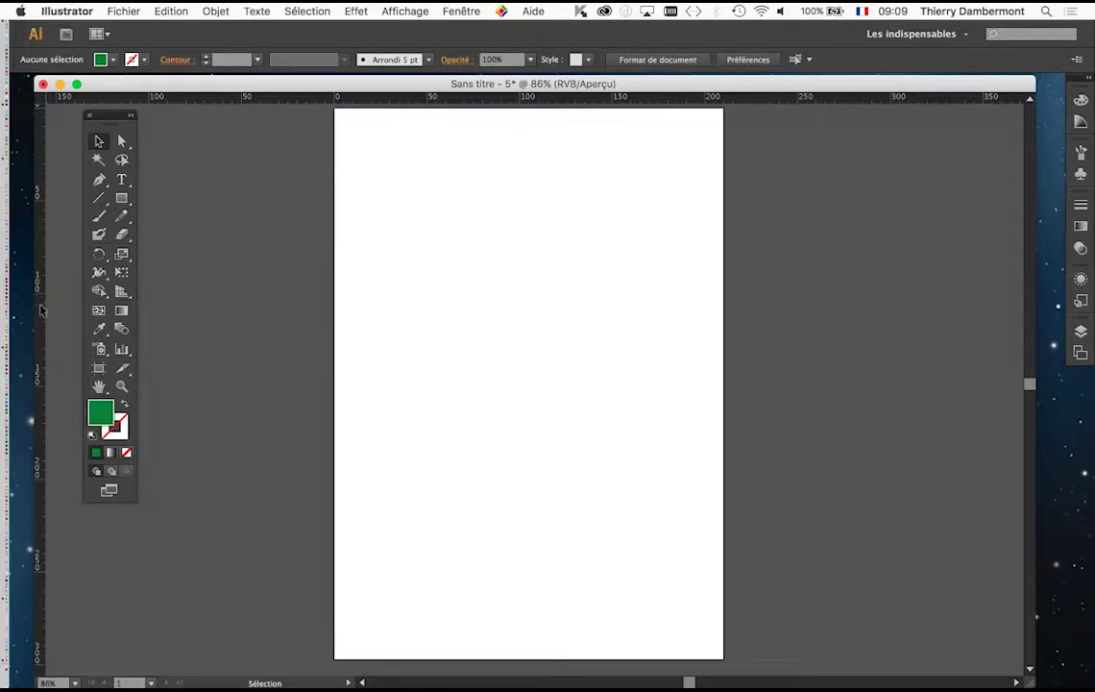
{"action": "left_click_drag", "start_coordinate": [41, 309], "coordinate": [527, 374]}
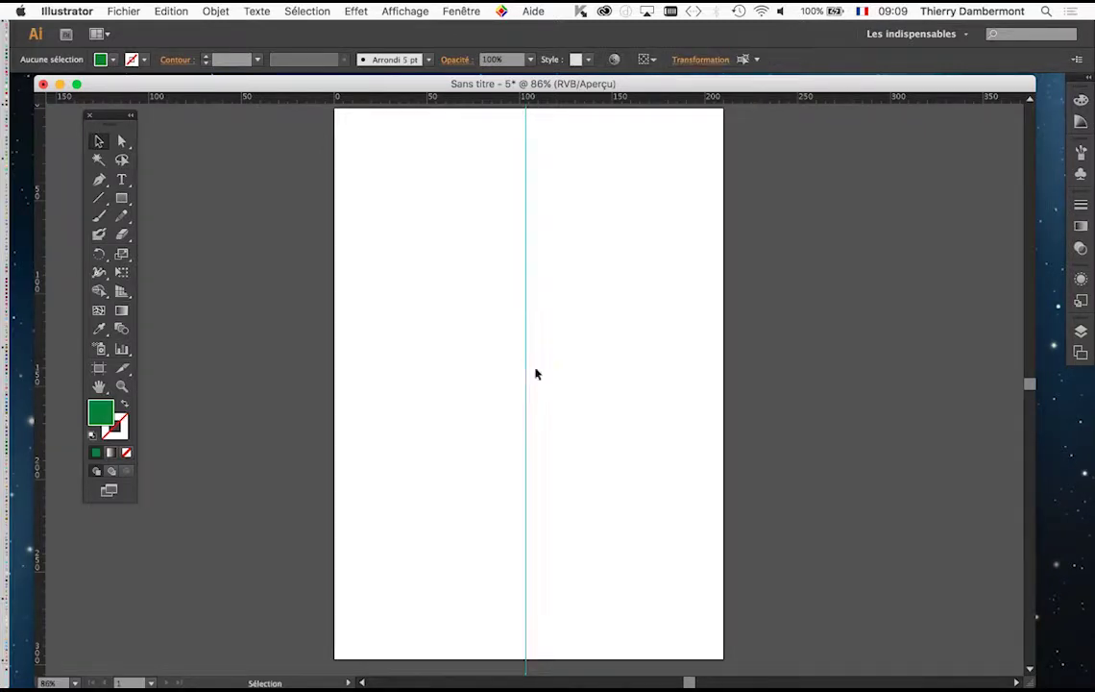
{"action": "left_click", "coordinate": [587, 377]}
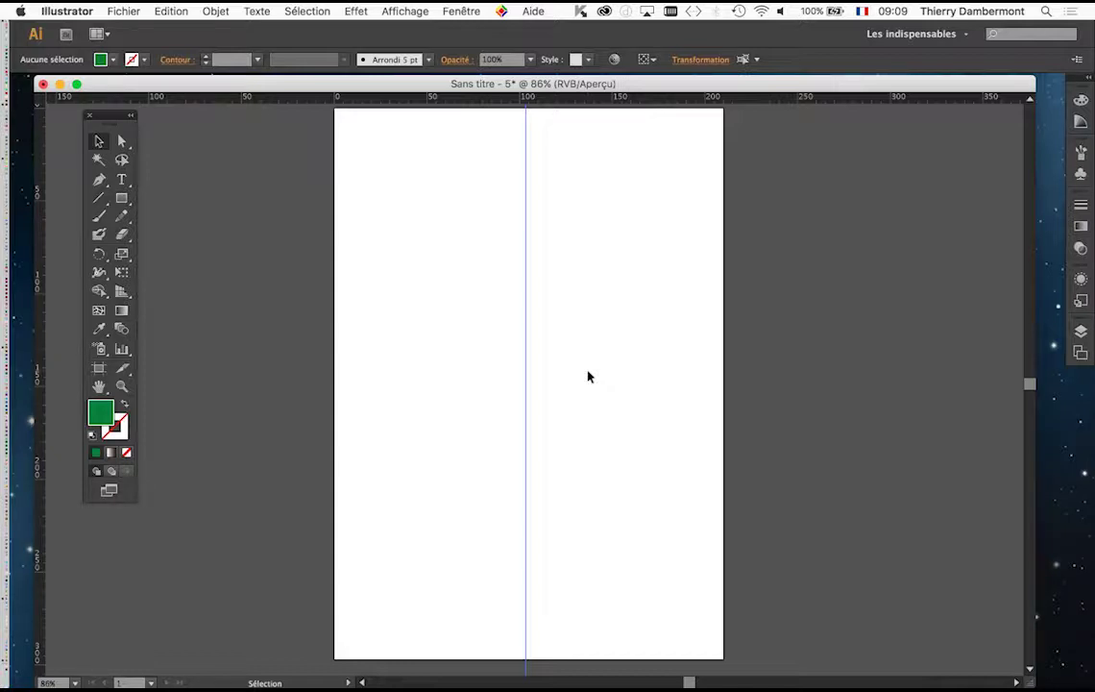
Step: Open the Layers panel as a separate floating panel and widen it
{"action": "left_click", "coordinate": [458, 9]}
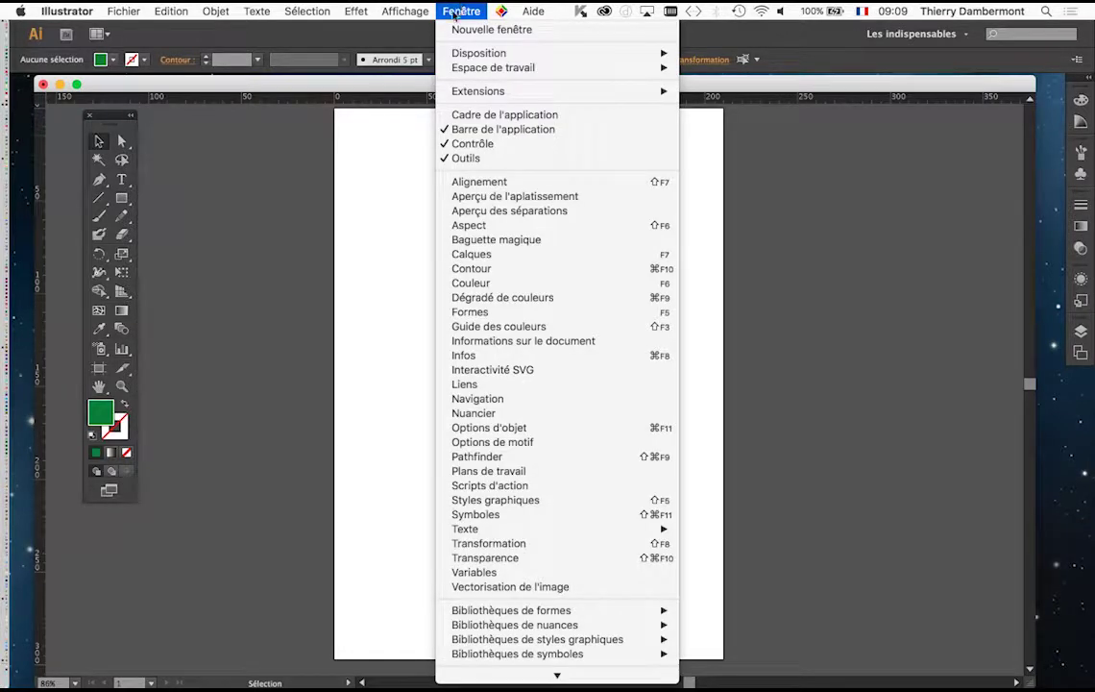
{"action": "left_click", "coordinate": [488, 253]}
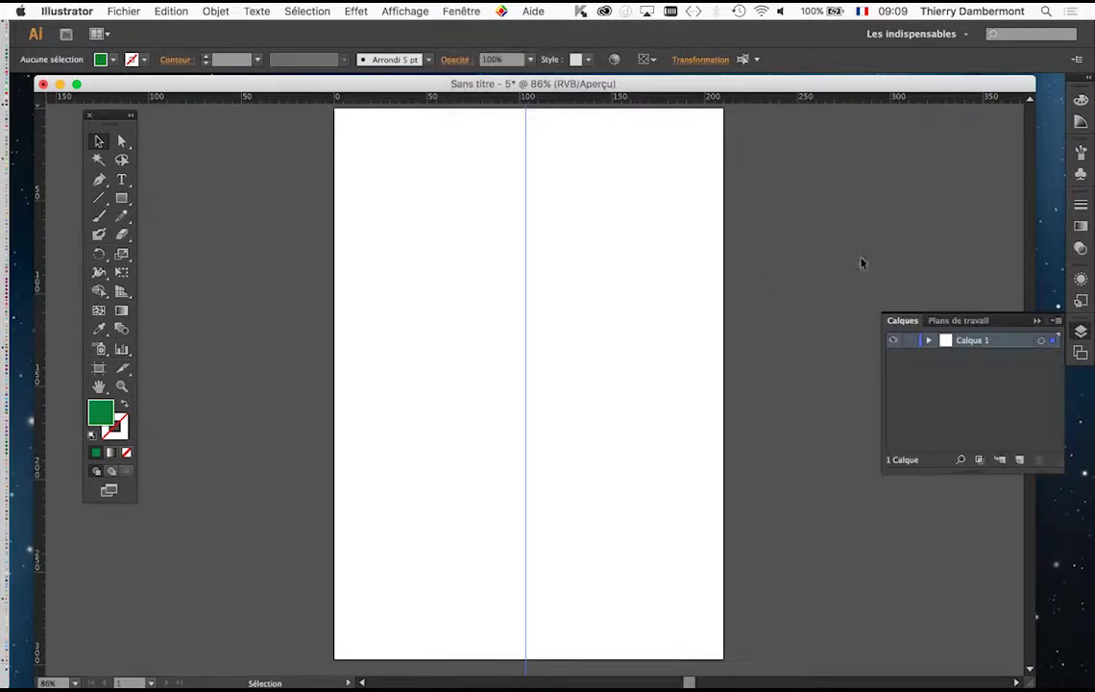
{"action": "left_click_drag", "start_coordinate": [905, 319], "coordinate": [629, 231]}
{"action": "left_click", "coordinate": [961, 294]}
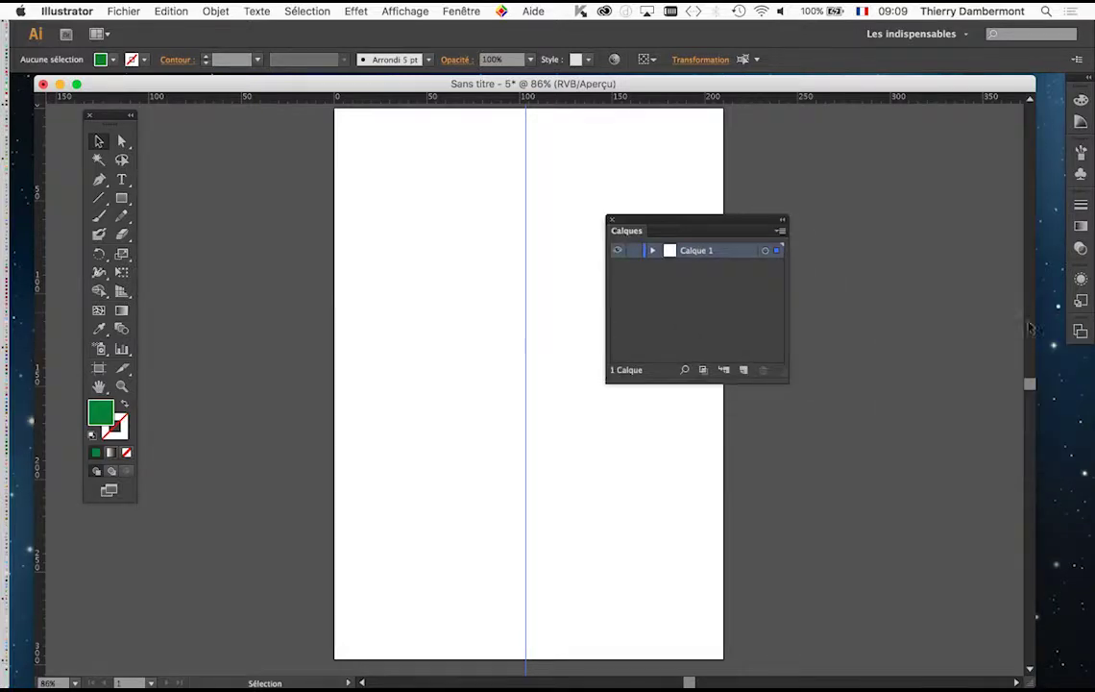
{"action": "left_click_drag", "start_coordinate": [781, 378], "coordinate": [870, 384]}
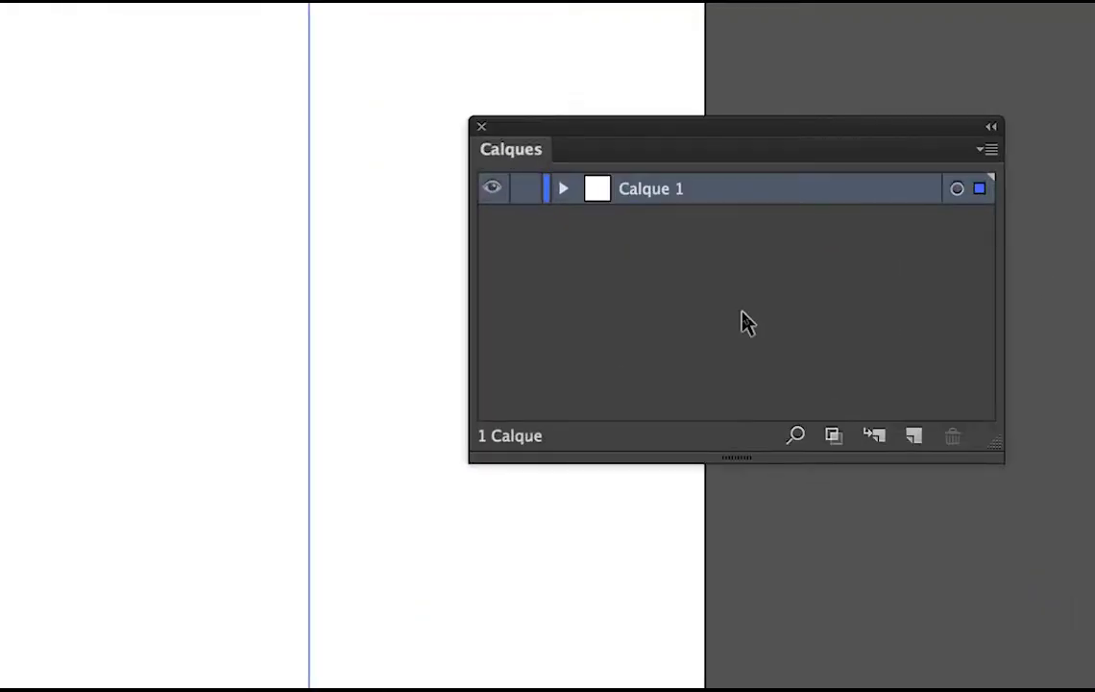
Step: Lock the guide's layer, Calque 1, and add a new layer above it
{"action": "left_click", "coordinate": [630, 243]}
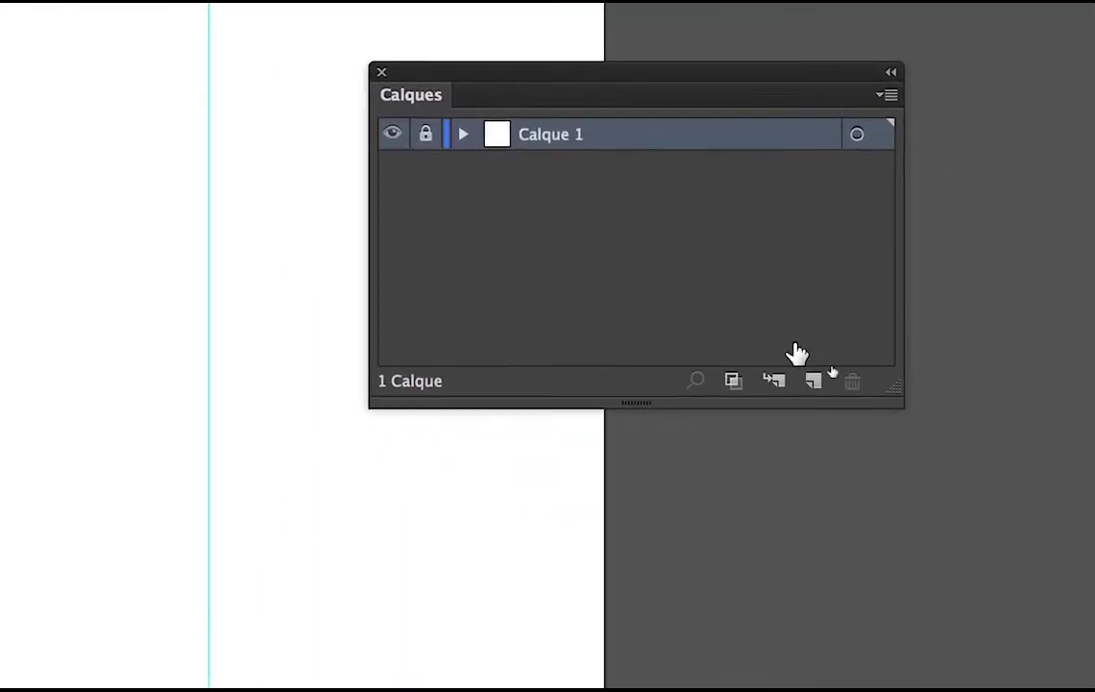
{"action": "left_click", "coordinate": [1052, 507]}
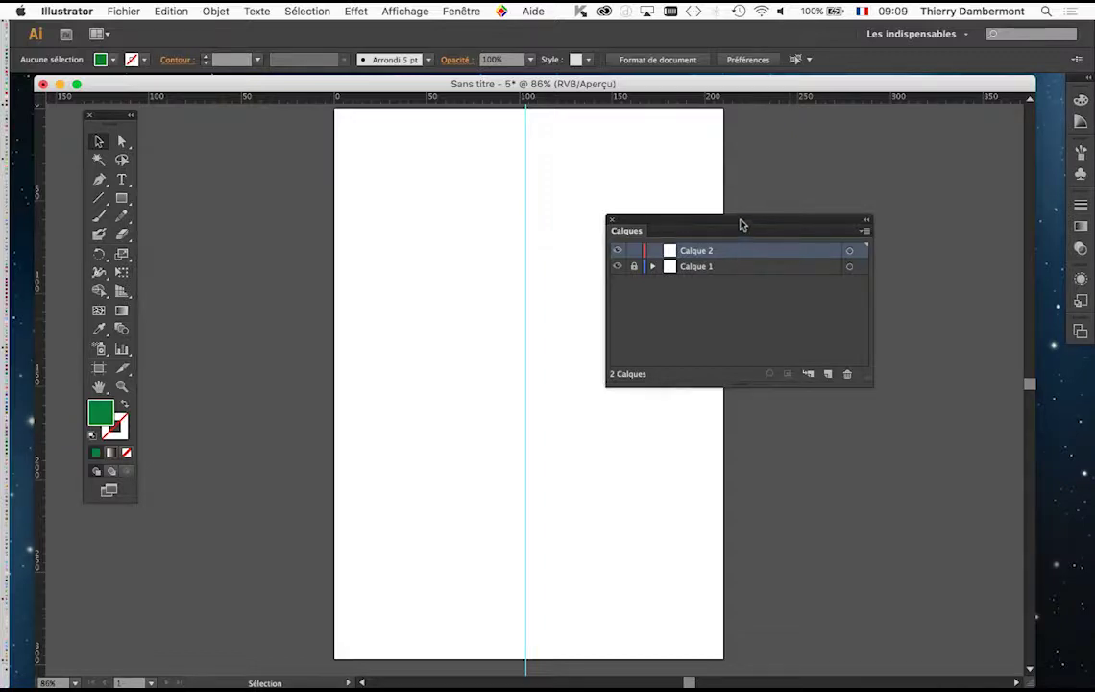
{"action": "left_click_drag", "start_coordinate": [741, 223], "coordinate": [834, 233]}
{"action": "left_click_drag", "start_coordinate": [964, 395], "coordinate": [851, 396]}
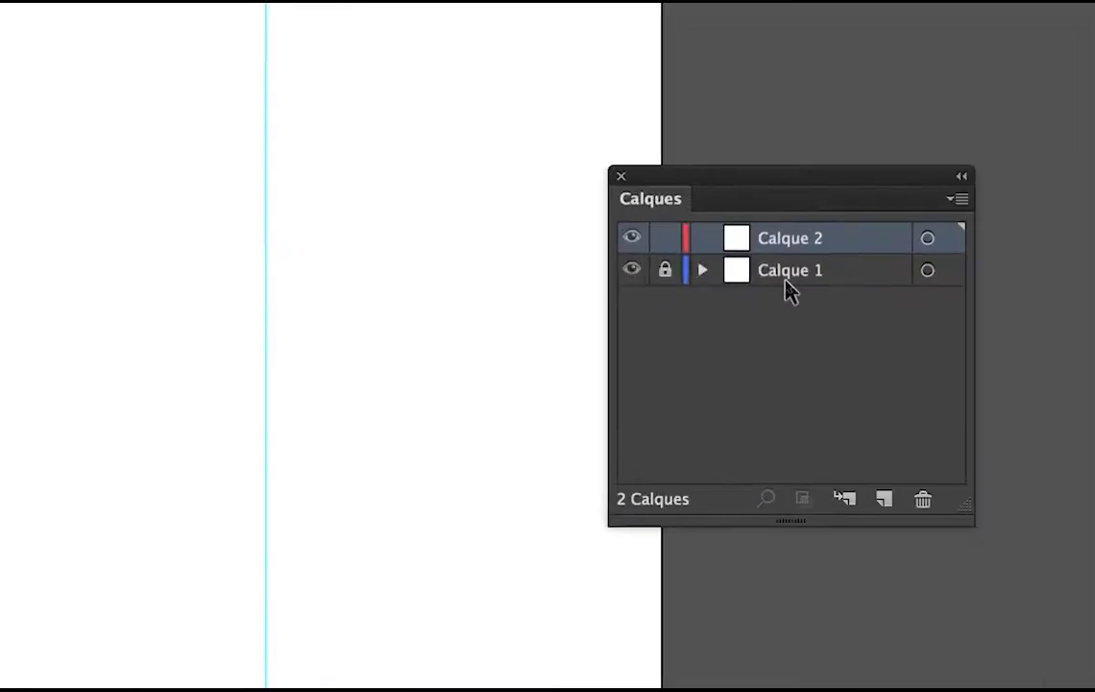
Step: Rename the locked layer "repere vertical" and widen the Layers panel
{"action": "double_click", "coordinate": [786, 279]}
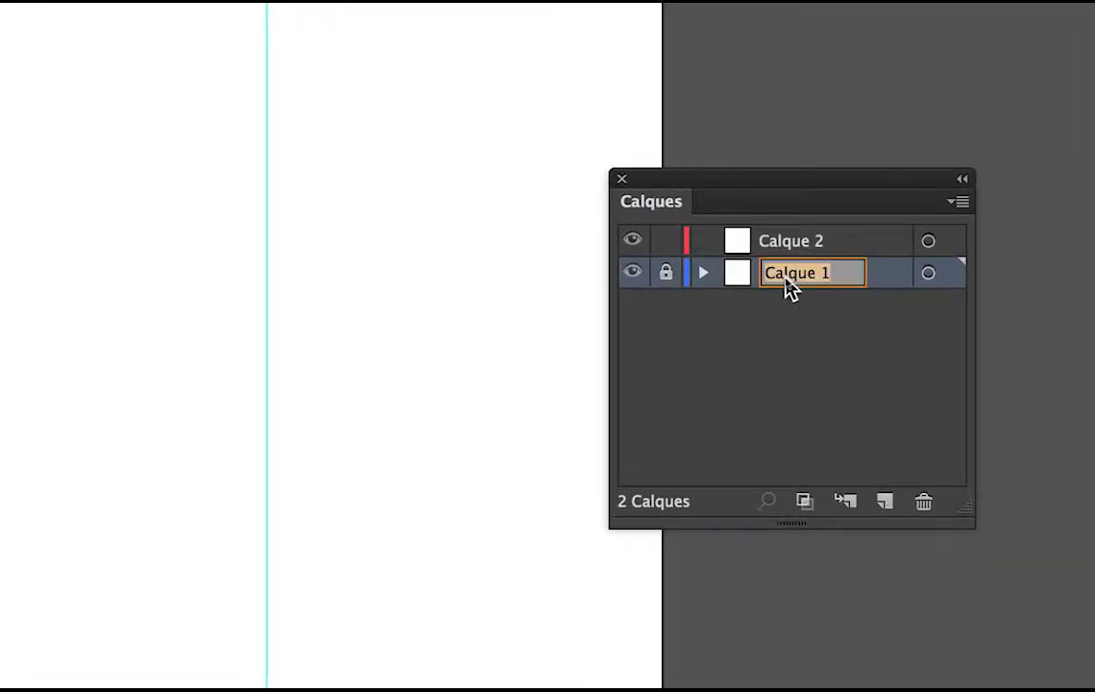
{"action": "type", "text": "repere vertical"}
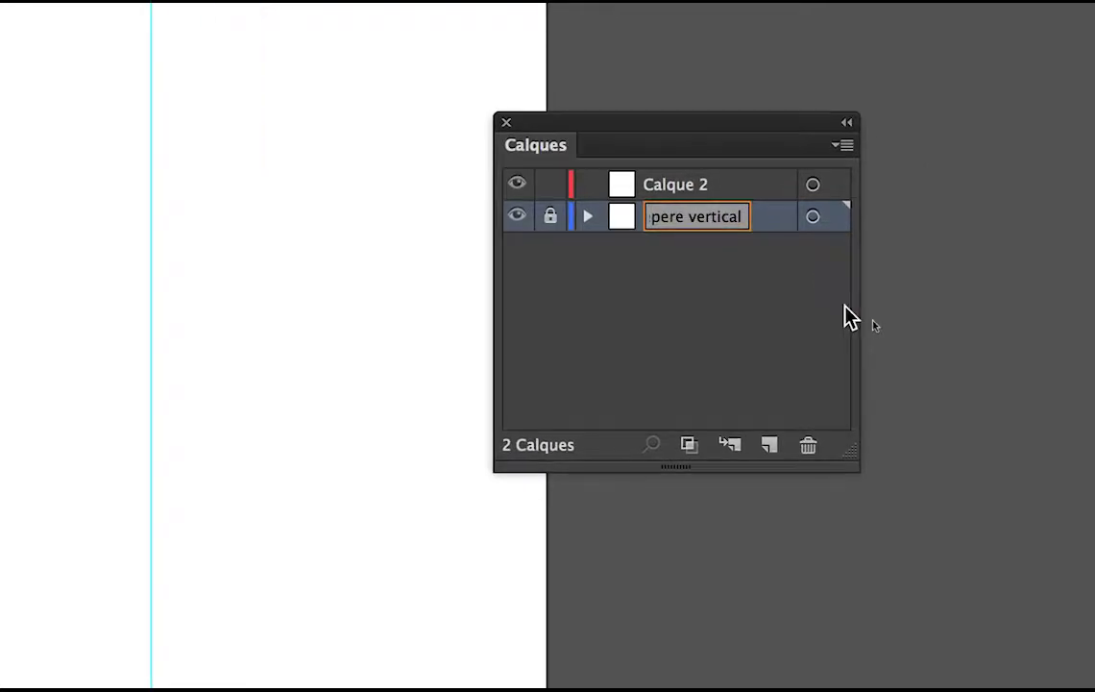
{"action": "key", "text": "Return"}
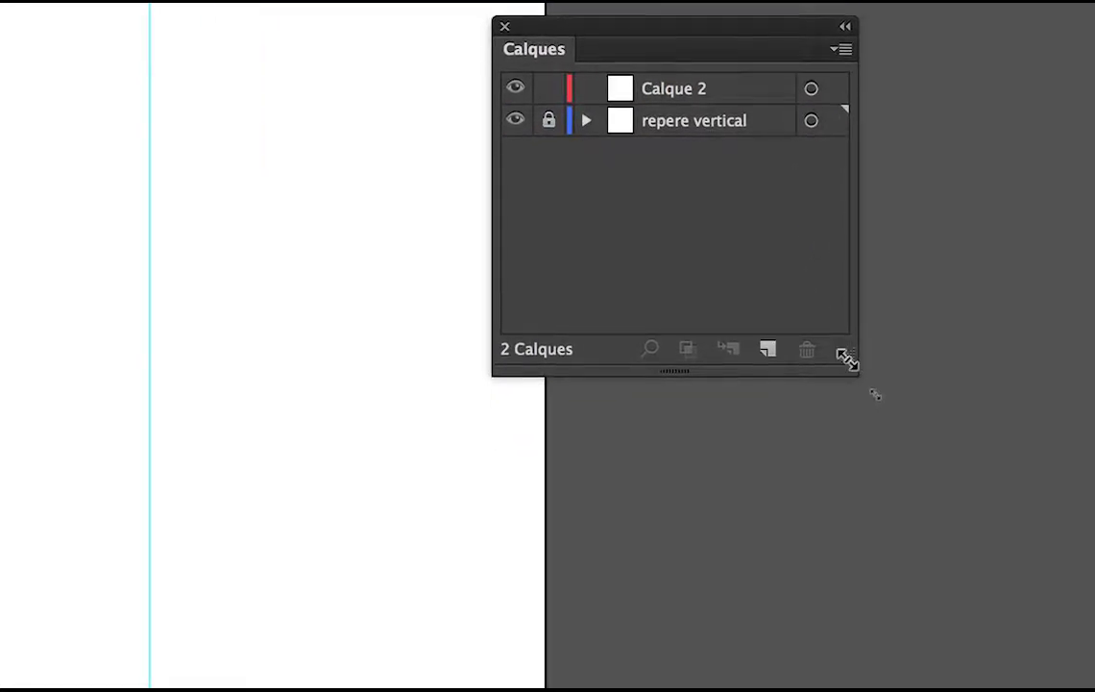
{"action": "left_click_drag", "start_coordinate": [843, 360], "coordinate": [1071, 360]}
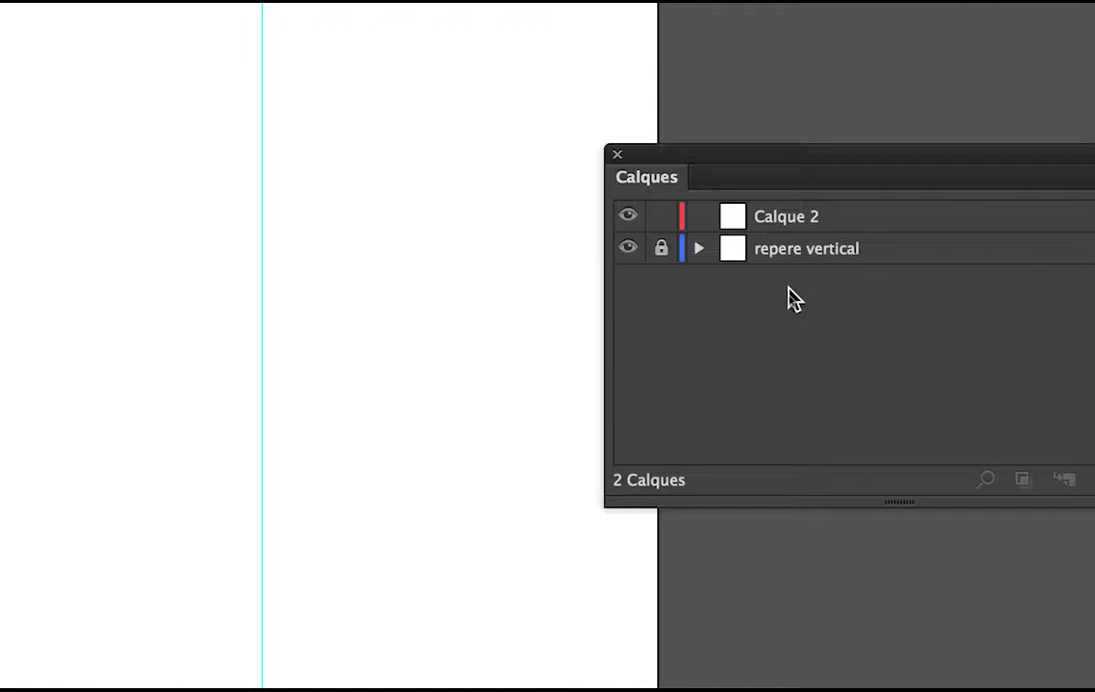
Step: On Calque 2, draw a horizontal segment about 11 mm long with the Pencil tool, running left from the guide near the page's upper edge
{"action": "left_click", "coordinate": [857, 223]}
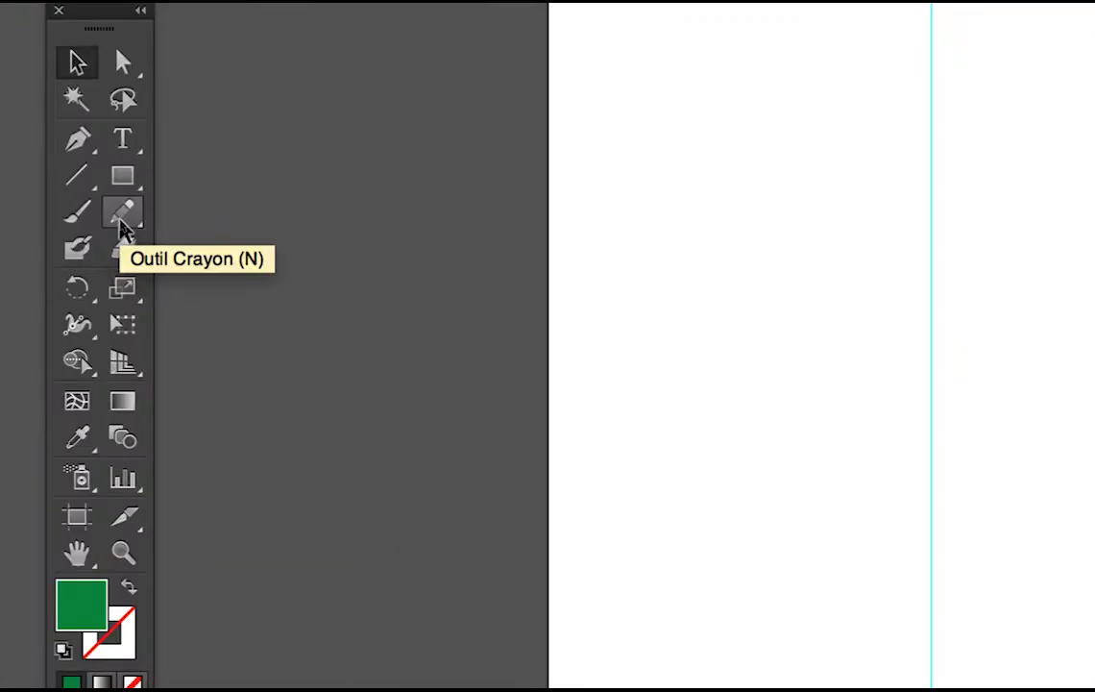
{"action": "left_click", "coordinate": [122, 223]}
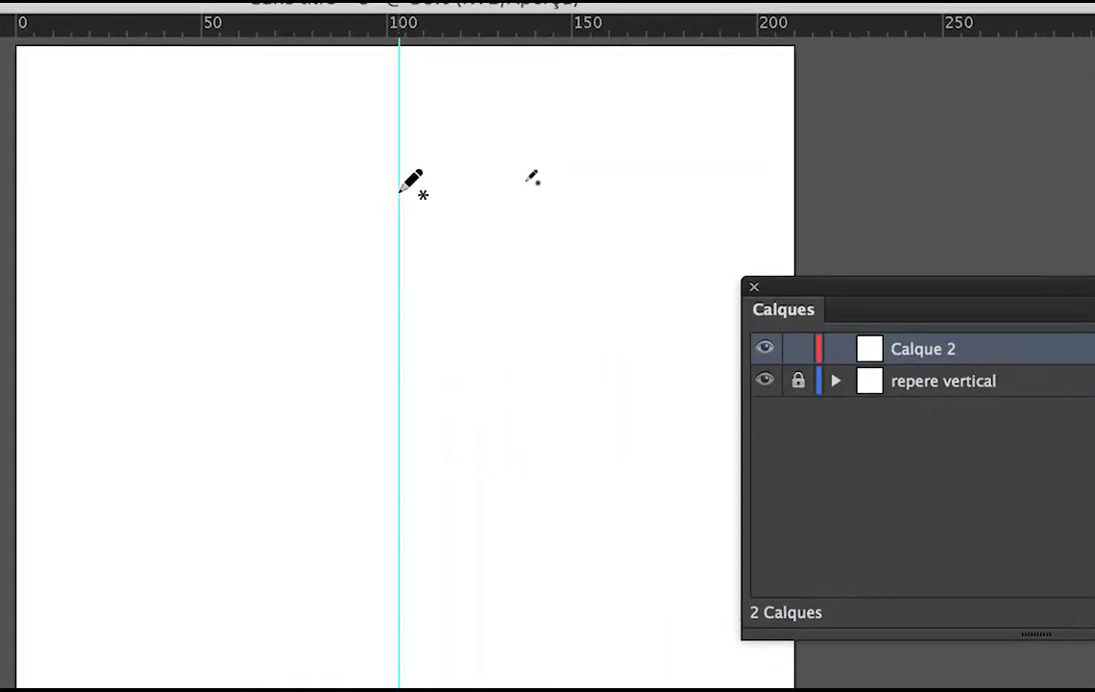
{"action": "left_click_drag", "start_coordinate": [400, 192], "coordinate": [356, 191]}
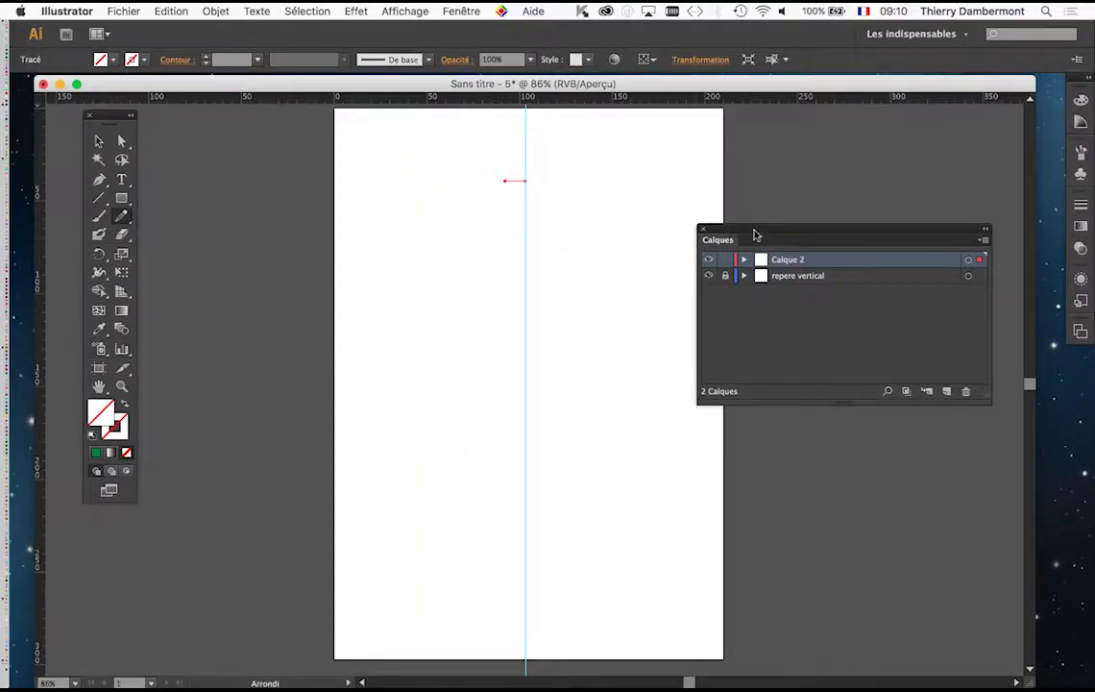
Step: Give the segment a green stroke from the Swatches panel and enlarge that panel to show all the colors
{"action": "left_click_drag", "start_coordinate": [97, 114], "coordinate": [331, 118]}
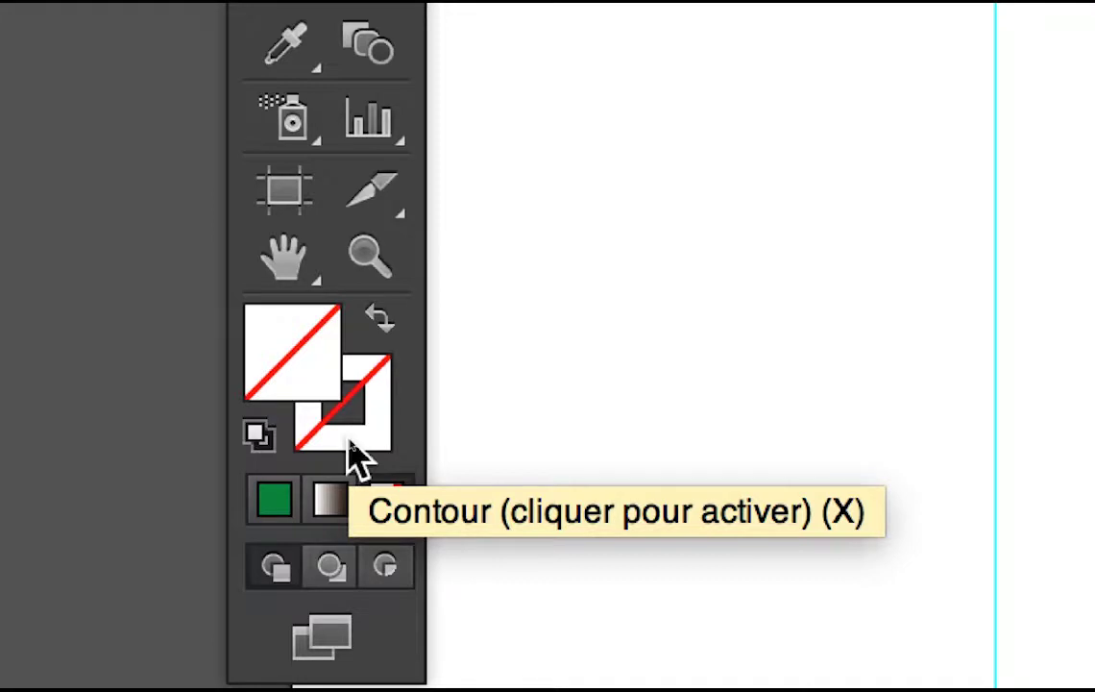
{"action": "left_click", "coordinate": [354, 448]}
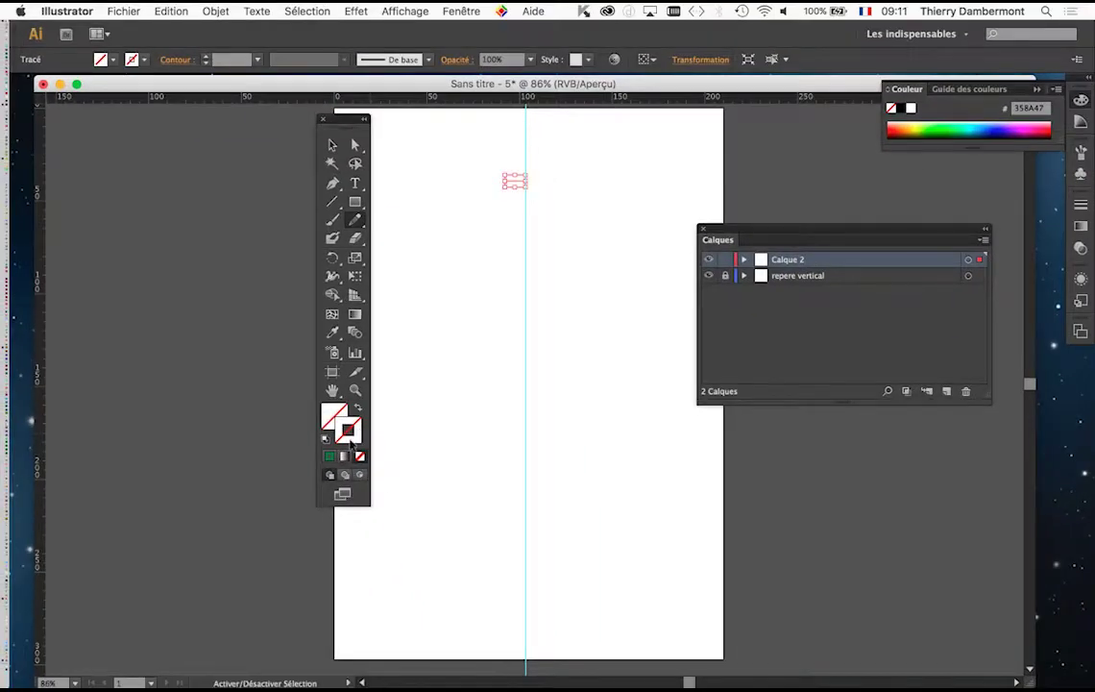
{"action": "left_click_drag", "start_coordinate": [327, 117], "coordinate": [125, 119]}
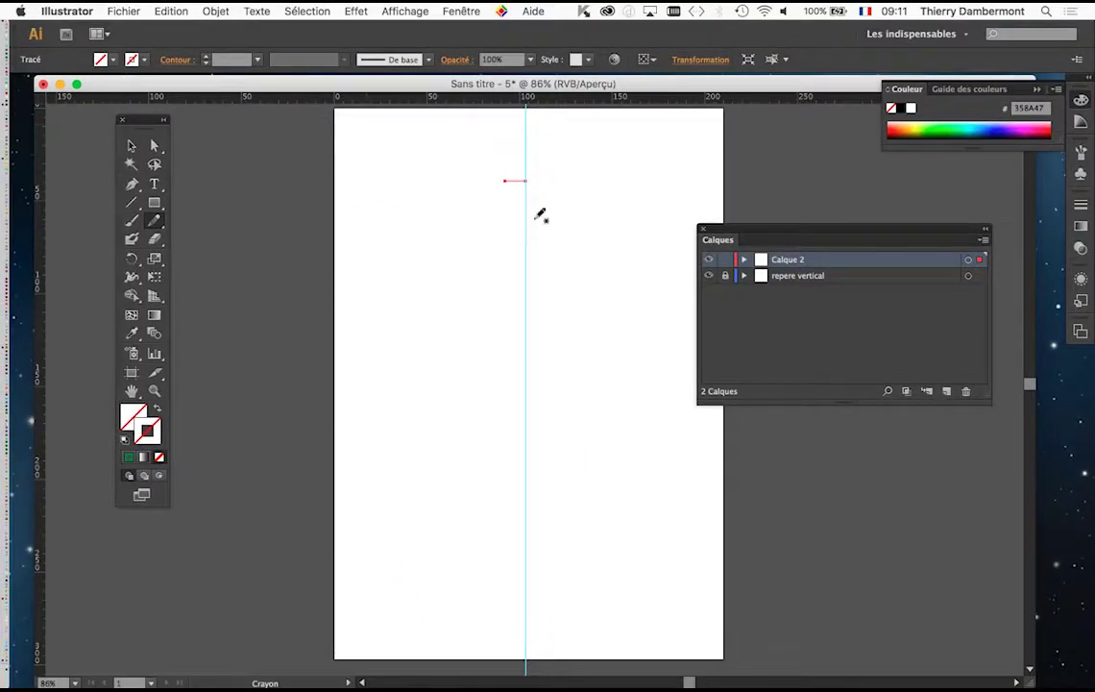
{"action": "left_click", "coordinate": [461, 11]}
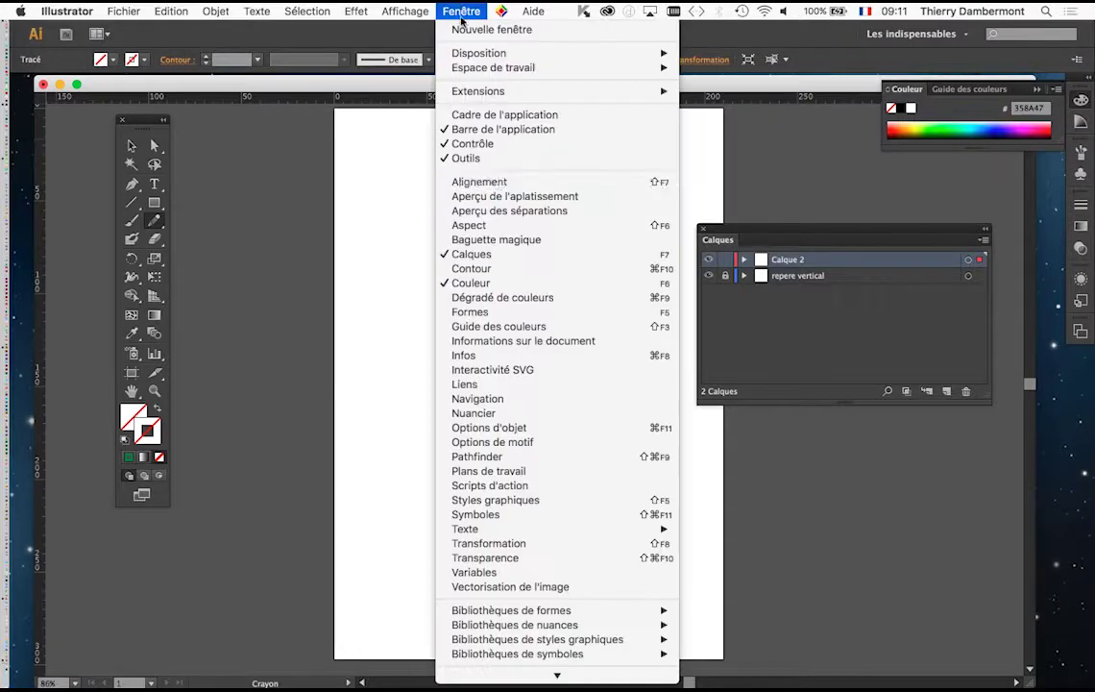
{"action": "left_click", "coordinate": [514, 416]}
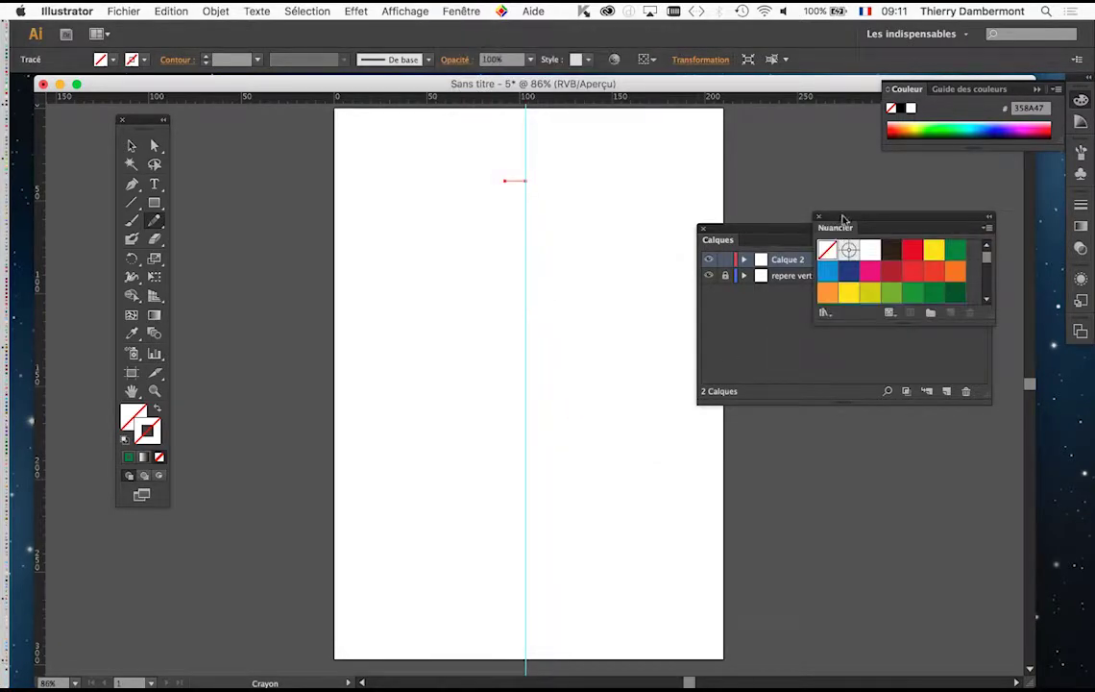
{"action": "mouse_move", "coordinate": [834, 228]}
{"action": "left_mouse_down"}
{"action": "mouse_move", "coordinate": [250, 228]}
{"action": "mouse_move", "coordinate": [234, 243]}
{"action": "left_mouse_up"}
{"action": "left_click", "coordinate": [269, 288]}
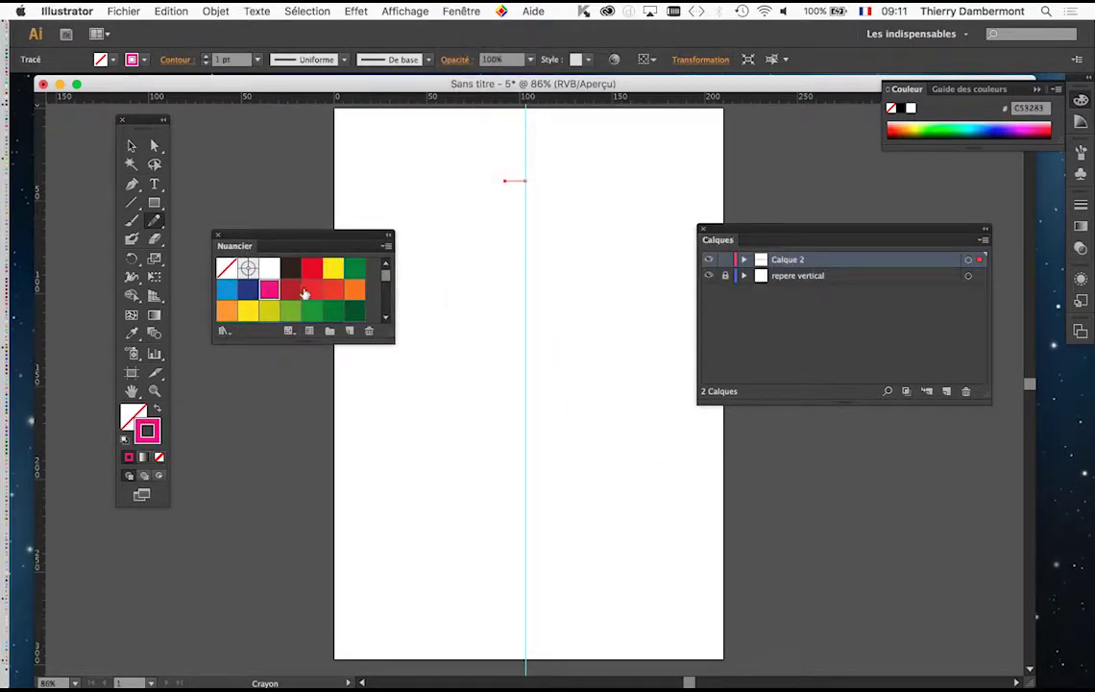
{"action": "left_click", "coordinate": [348, 275]}
{"action": "left_click_drag", "start_coordinate": [384, 342], "coordinate": [390, 473]}
Step: Raise the segment's stroke weight by four increments and recolor its stroke a lighter, yellowish green
{"action": "left_click", "coordinate": [459, 11]}
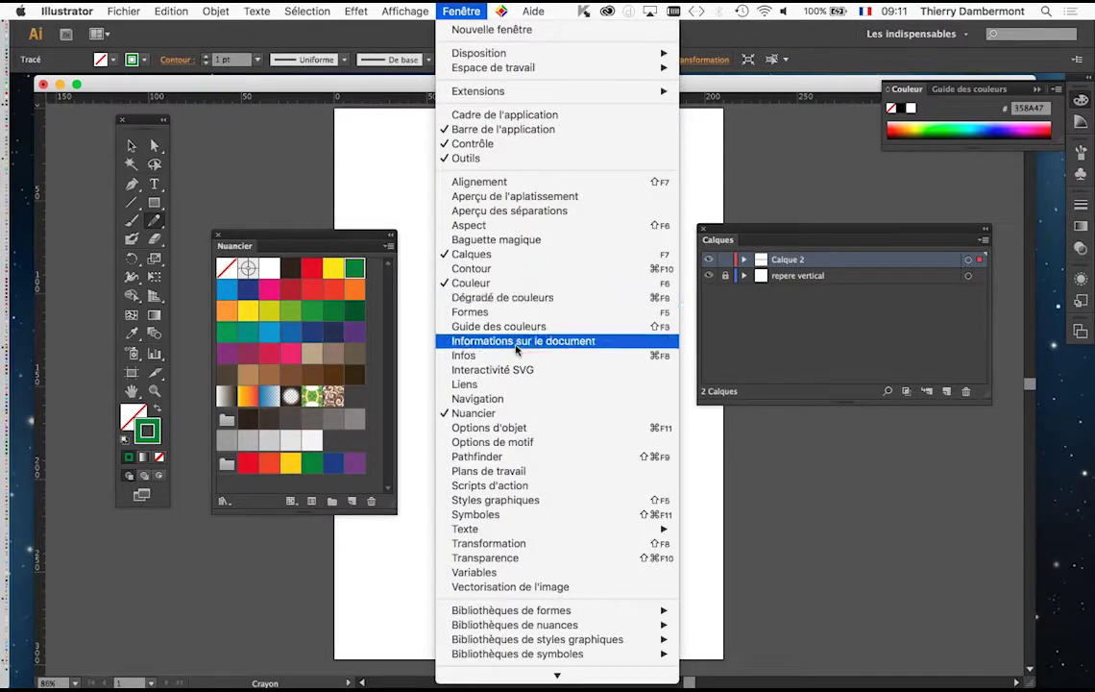
{"action": "left_click", "coordinate": [475, 269]}
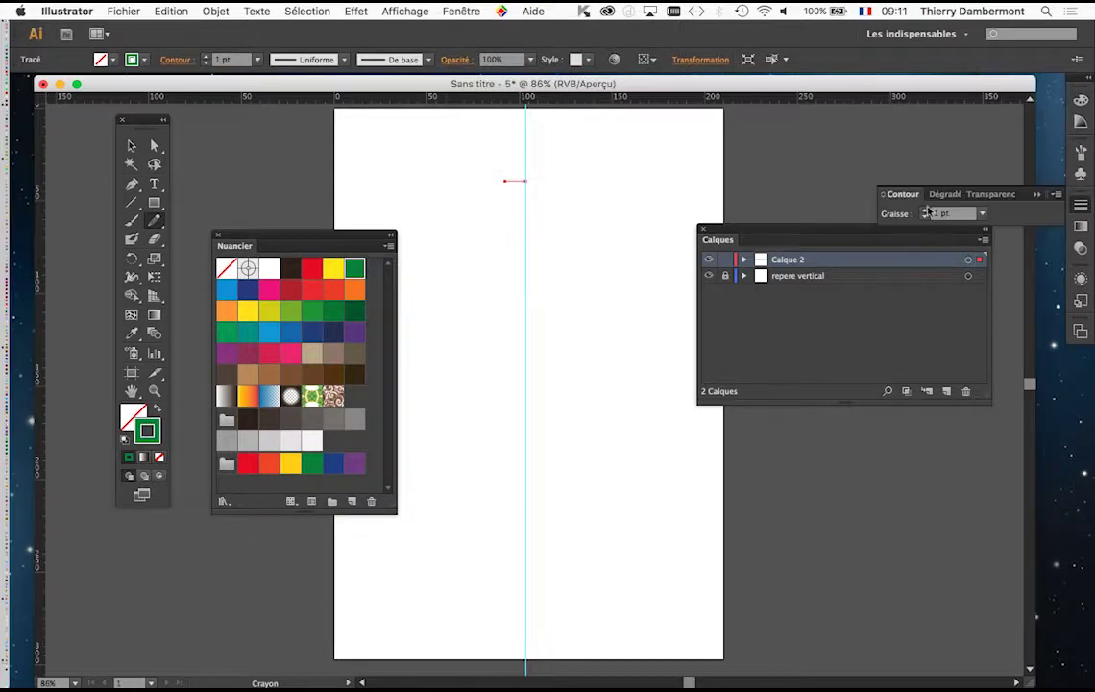
{"action": "left_click_drag", "start_coordinate": [889, 198], "coordinate": [464, 372]}
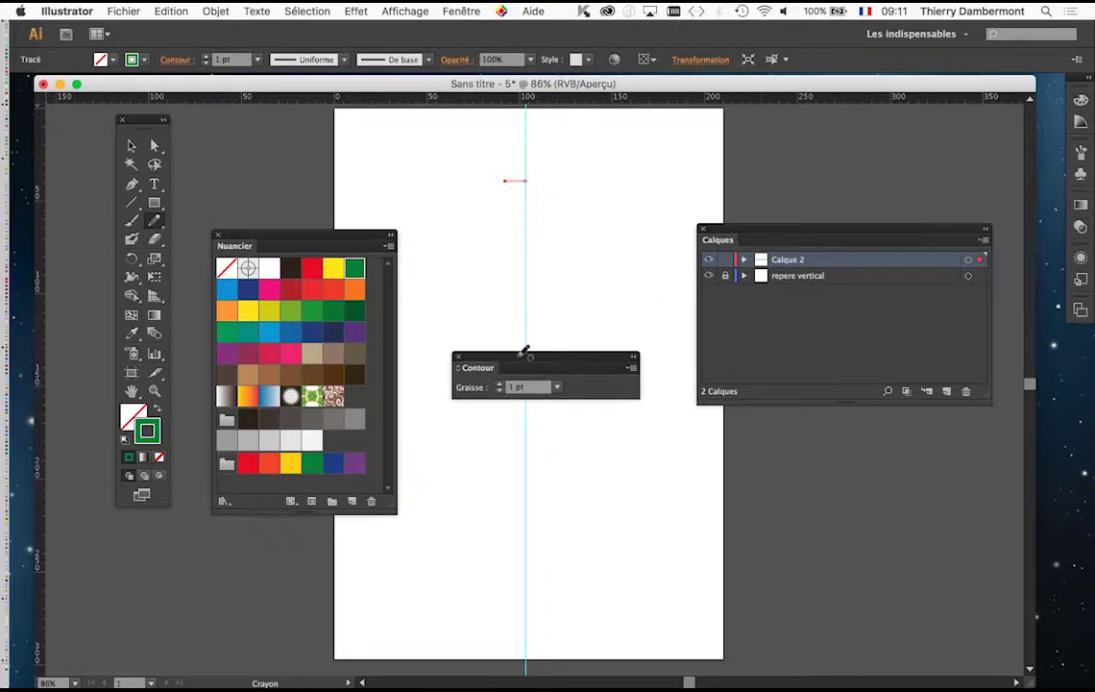
{"action": "left_click", "coordinate": [499, 383]}
{"action": "left_click", "coordinate": [498, 383]}
{"action": "left_click", "coordinate": [499, 383]}
{"action": "left_click", "coordinate": [499, 383]}
{"action": "left_click", "coordinate": [290, 311]}
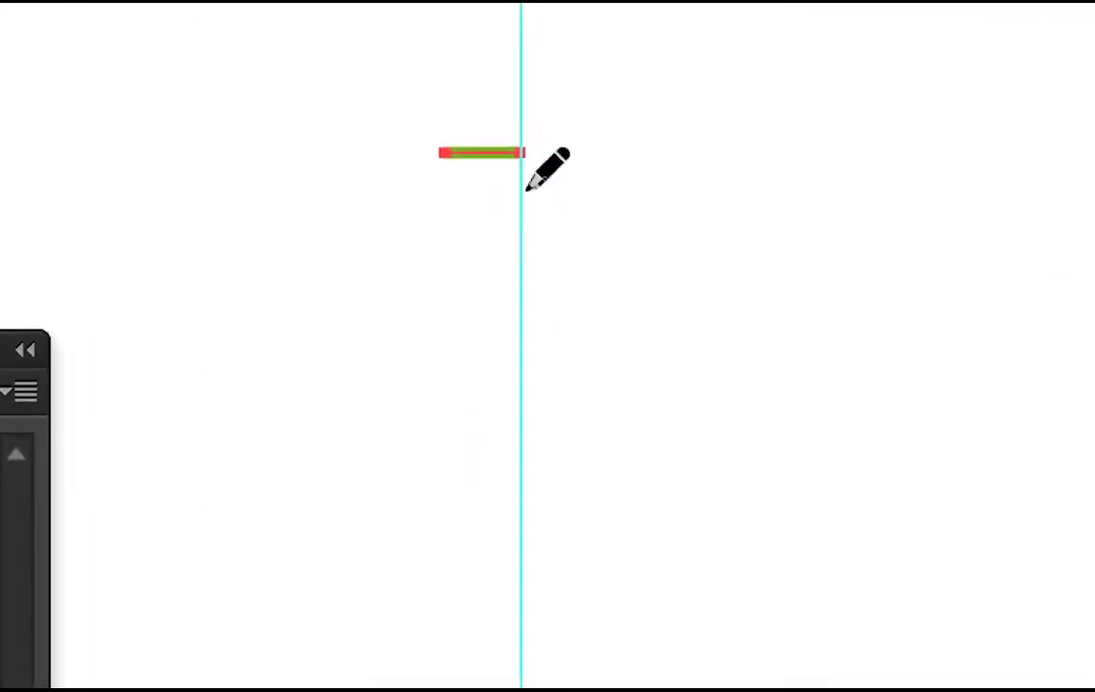
Step: Keep the Pencil tool active and close the floating Swatches, Stroke and Layers panels
{"action": "key", "text": "v"}
{"action": "key", "text": "n"}
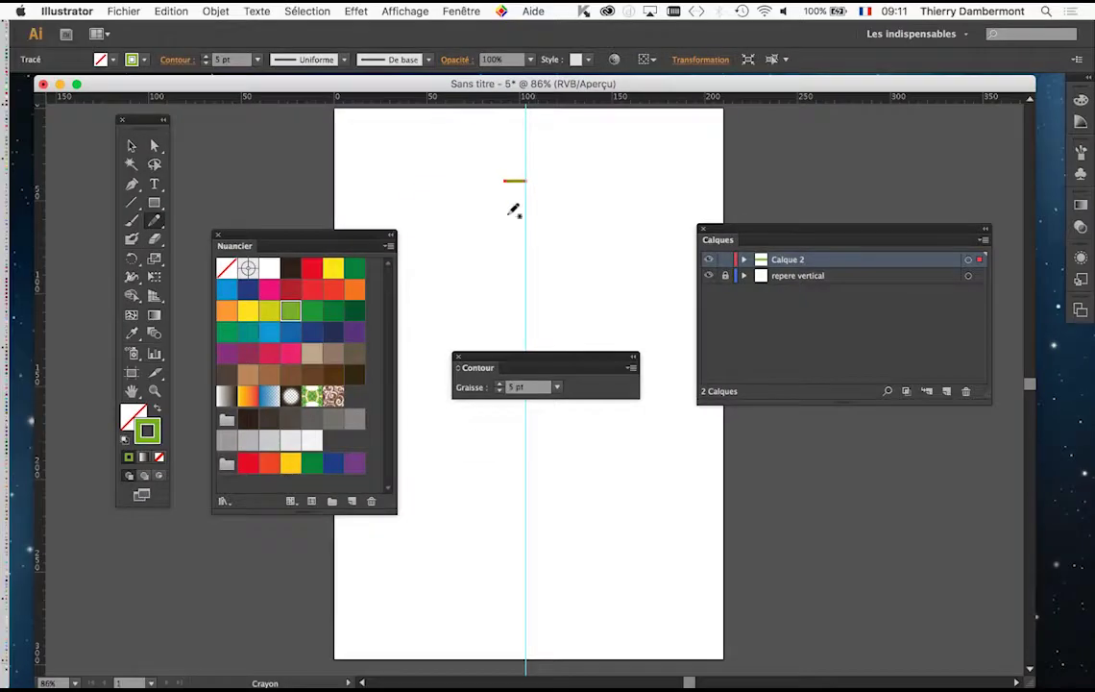
{"action": "left_click", "coordinate": [217, 235]}
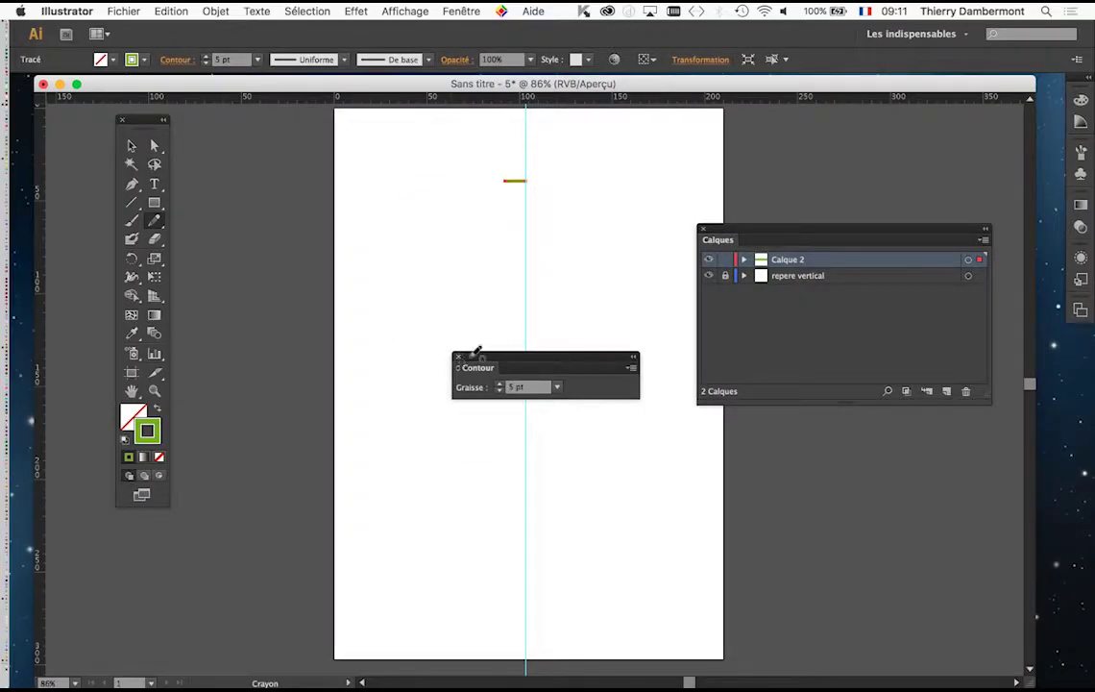
{"action": "left_click", "coordinate": [457, 356]}
{"action": "left_click", "coordinate": [703, 231]}
Step: Open the Appearance panel, detach it from Graphic Styles, enlarge it and place it beside the toolbox
{"action": "left_click", "coordinate": [461, 10]}
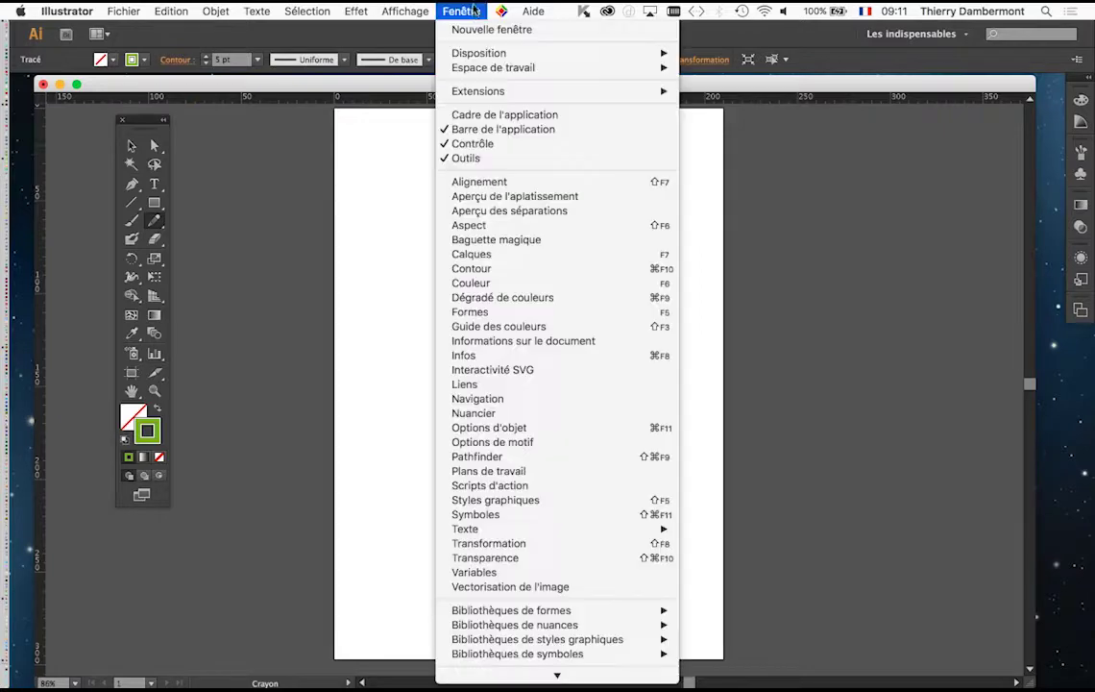
{"action": "left_click", "coordinate": [500, 225]}
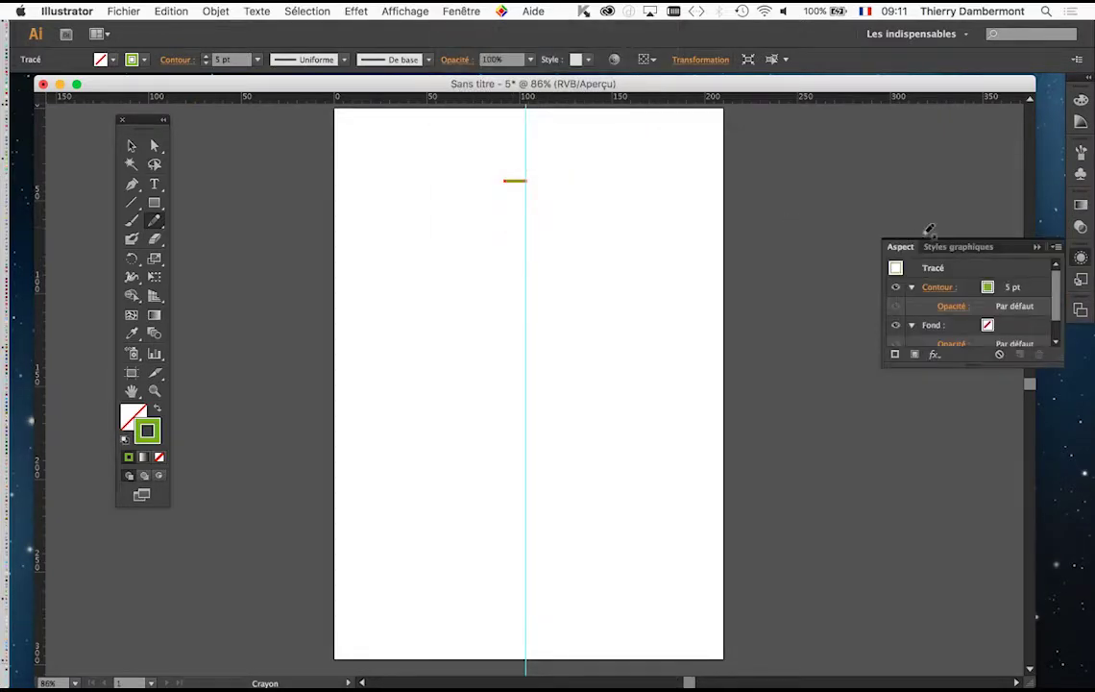
{"action": "left_click_drag", "start_coordinate": [926, 231], "coordinate": [787, 237]}
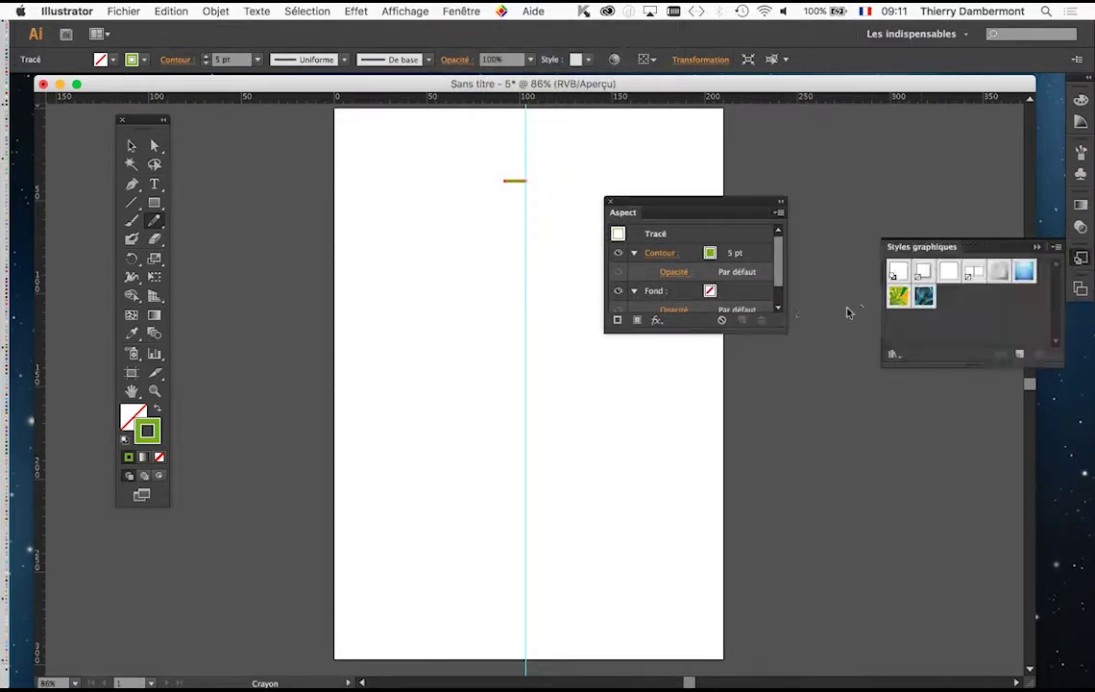
{"action": "left_click_drag", "start_coordinate": [785, 327], "coordinate": [812, 445]}
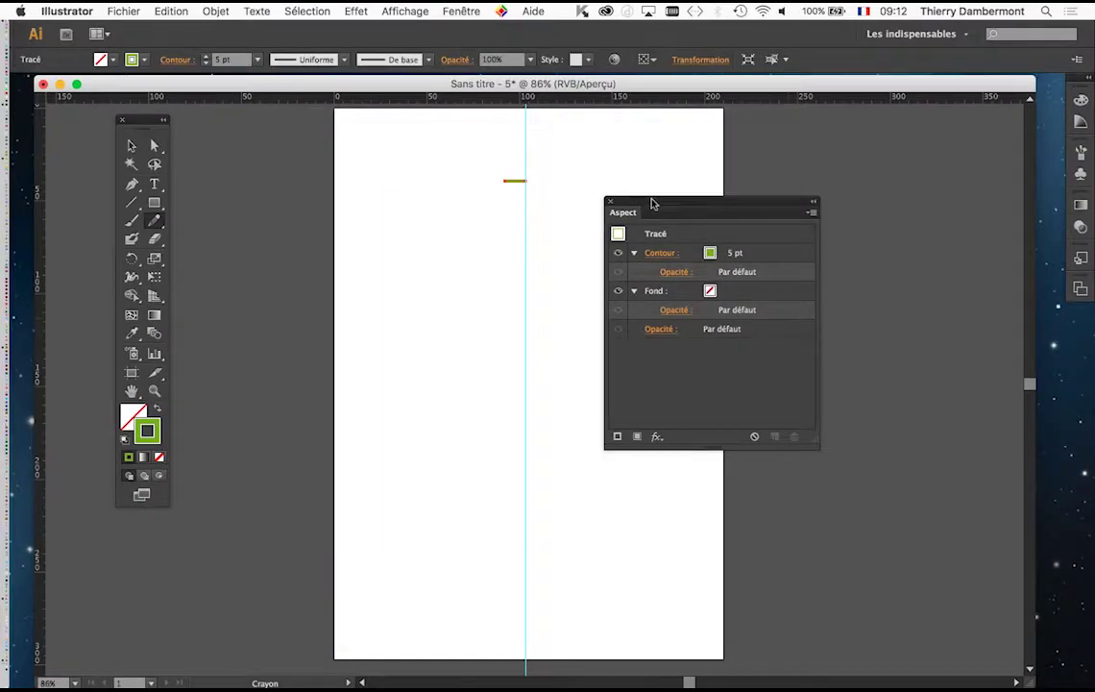
{"action": "left_click_drag", "start_coordinate": [652, 202], "coordinate": [814, 360]}
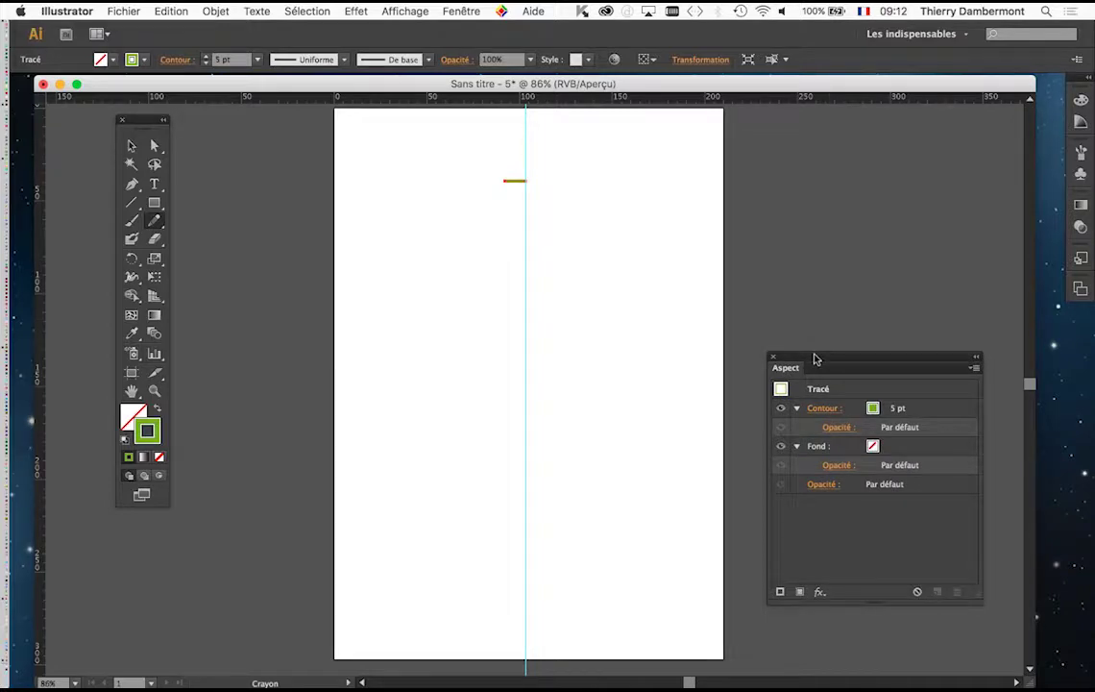
{"action": "left_click_drag", "start_coordinate": [815, 359], "coordinate": [250, 402]}
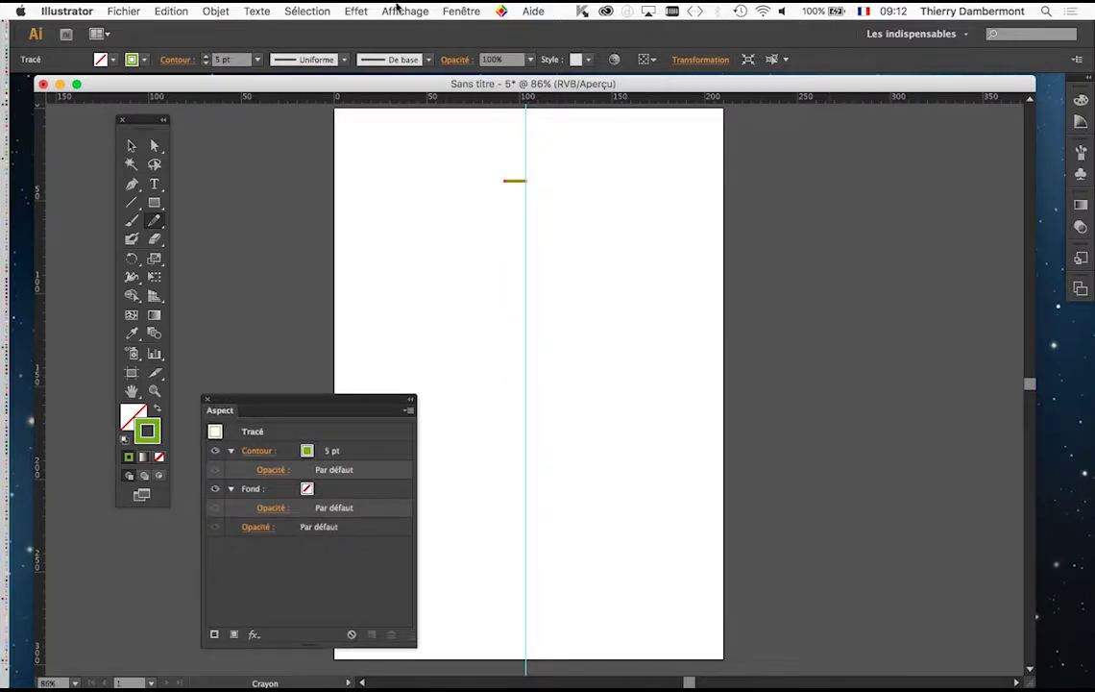
Step: Reopen the Layers panel and expand Calque 2 to list its path
{"action": "left_click", "coordinate": [462, 11]}
{"action": "left_click", "coordinate": [479, 254]}
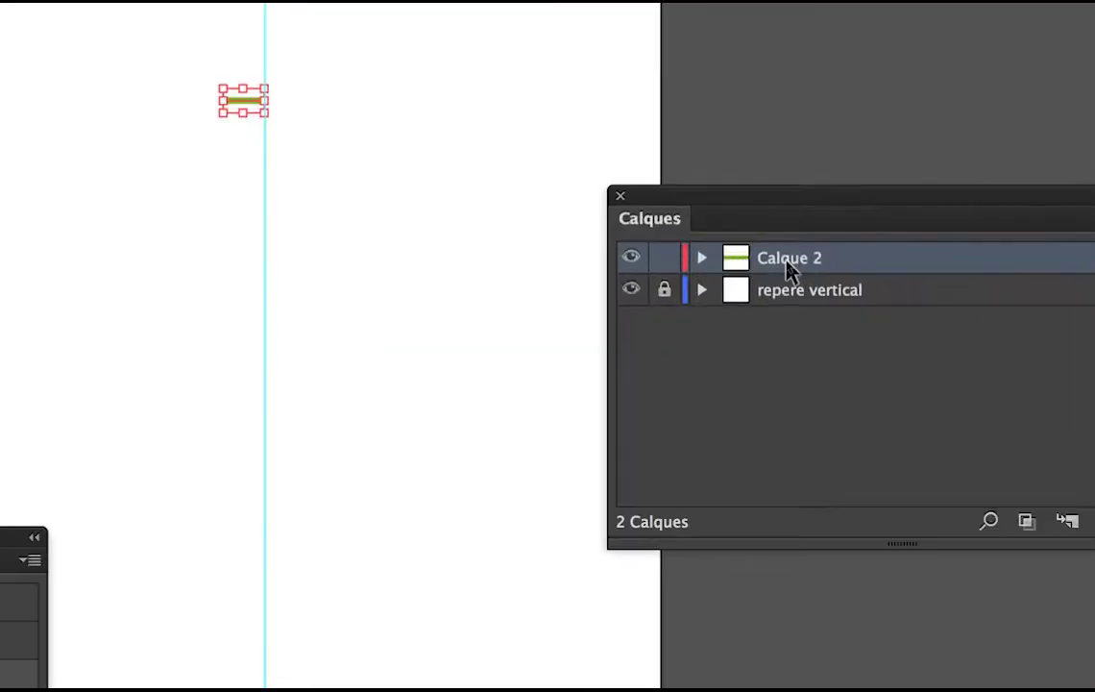
{"action": "left_click", "coordinate": [759, 260]}
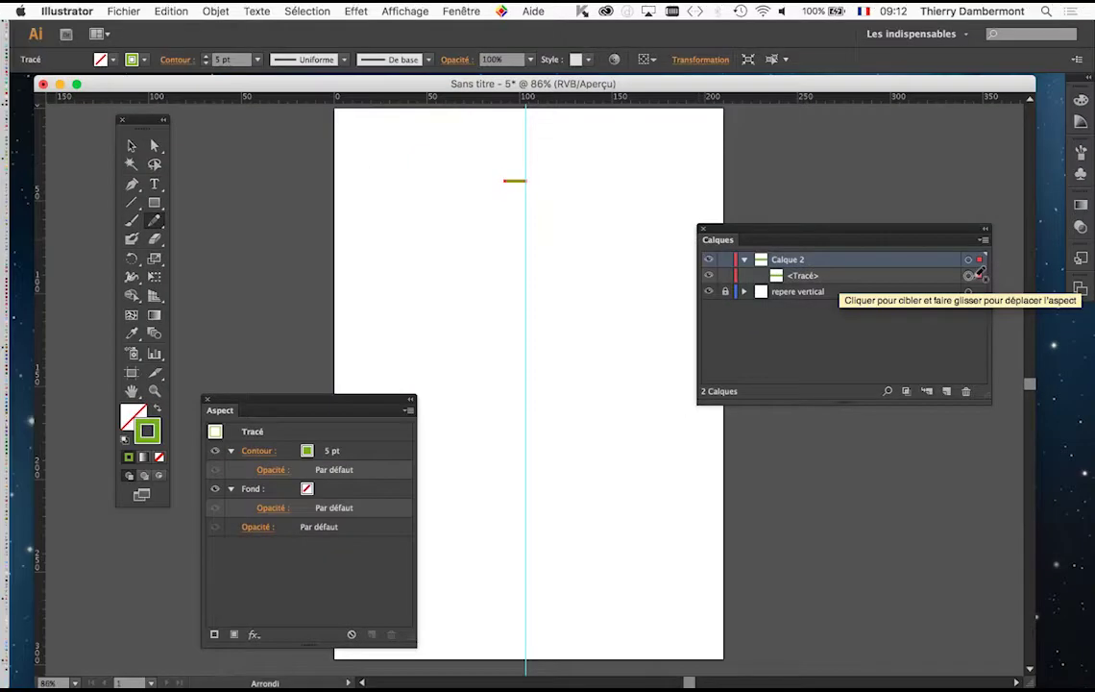
Step: Group the green segment on its own and expand the new group in Calque 2
{"action": "left_click", "coordinate": [214, 12]}
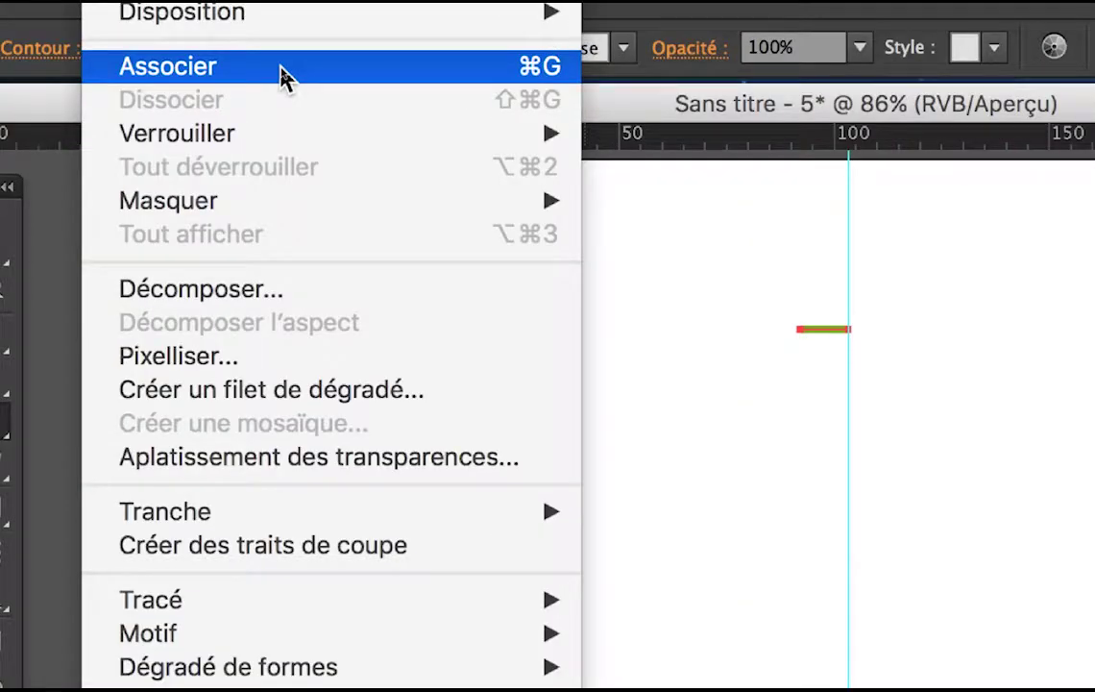
{"action": "left_click", "coordinate": [283, 75]}
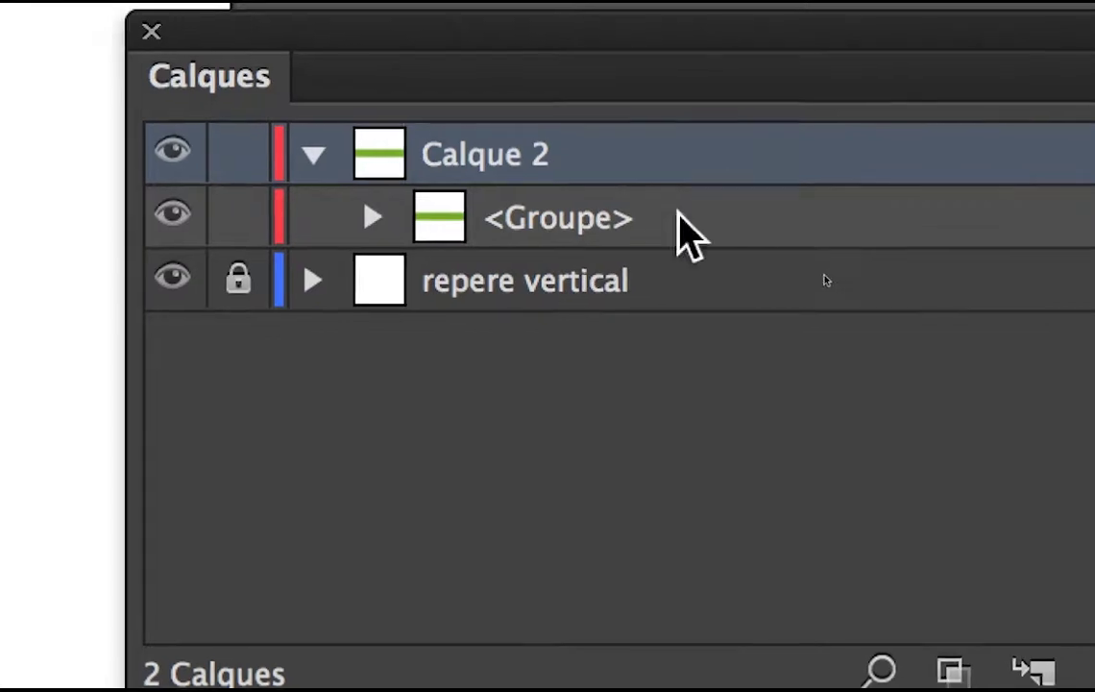
{"action": "left_click", "coordinate": [586, 215]}
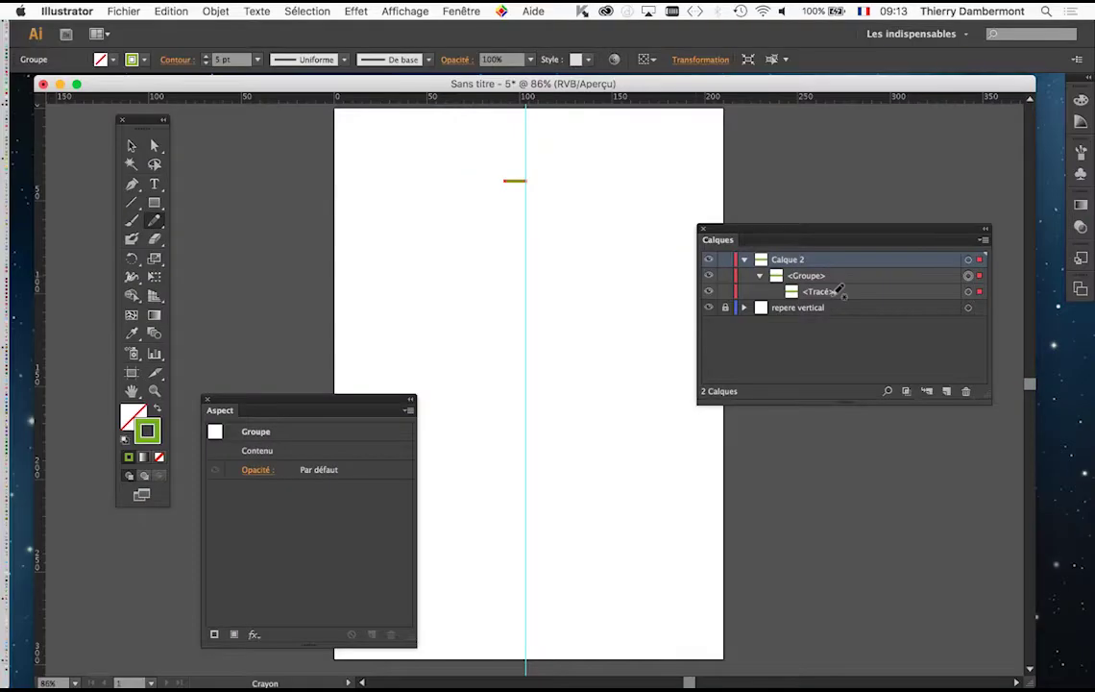
Step: Arrange the Layers panel above the Appearance panel, off to the side of the page, and target the group for appearance changes
{"action": "left_click_drag", "start_coordinate": [802, 234], "coordinate": [794, 159]}
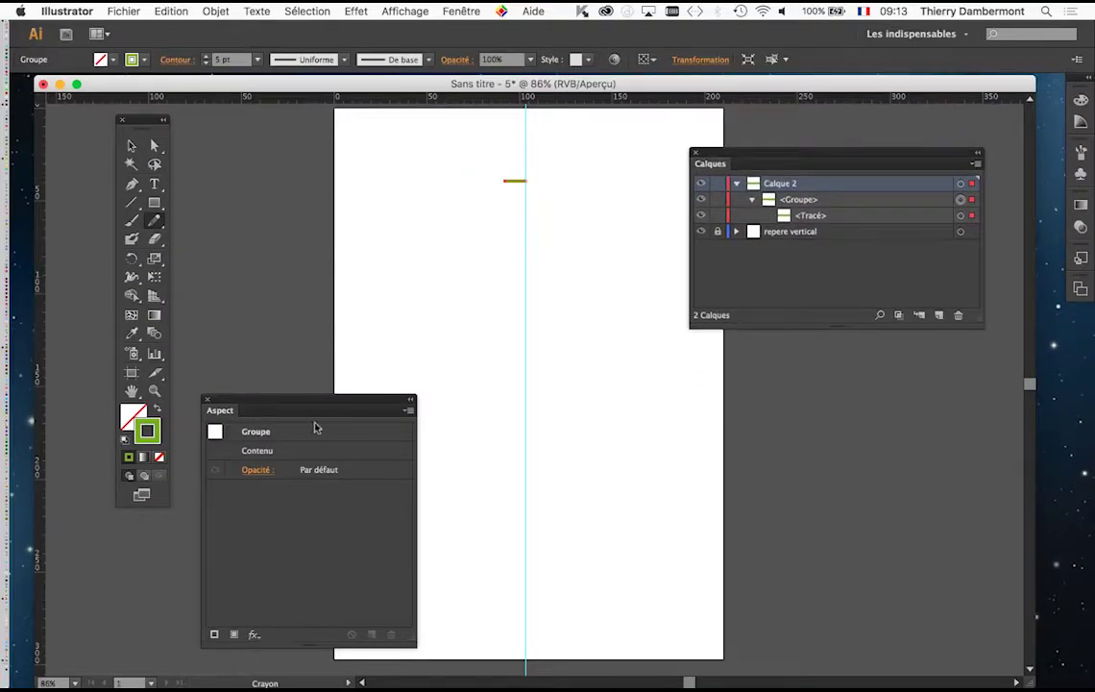
{"action": "left_click_drag", "start_coordinate": [293, 406], "coordinate": [858, 378]}
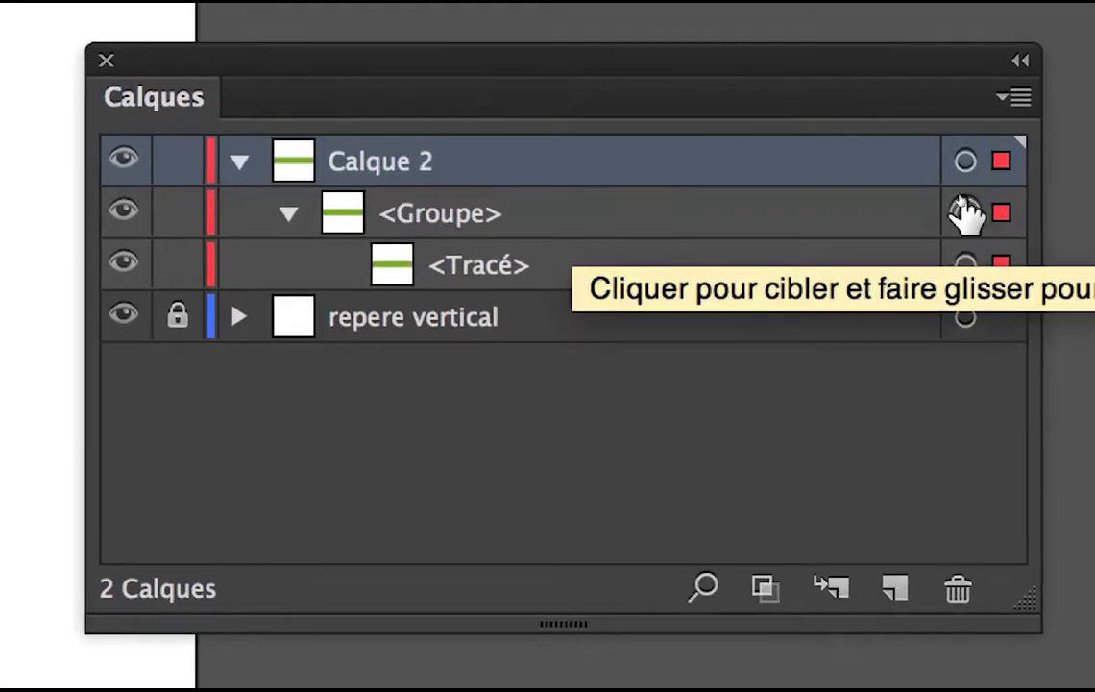
{"action": "left_click", "coordinate": [965, 212]}
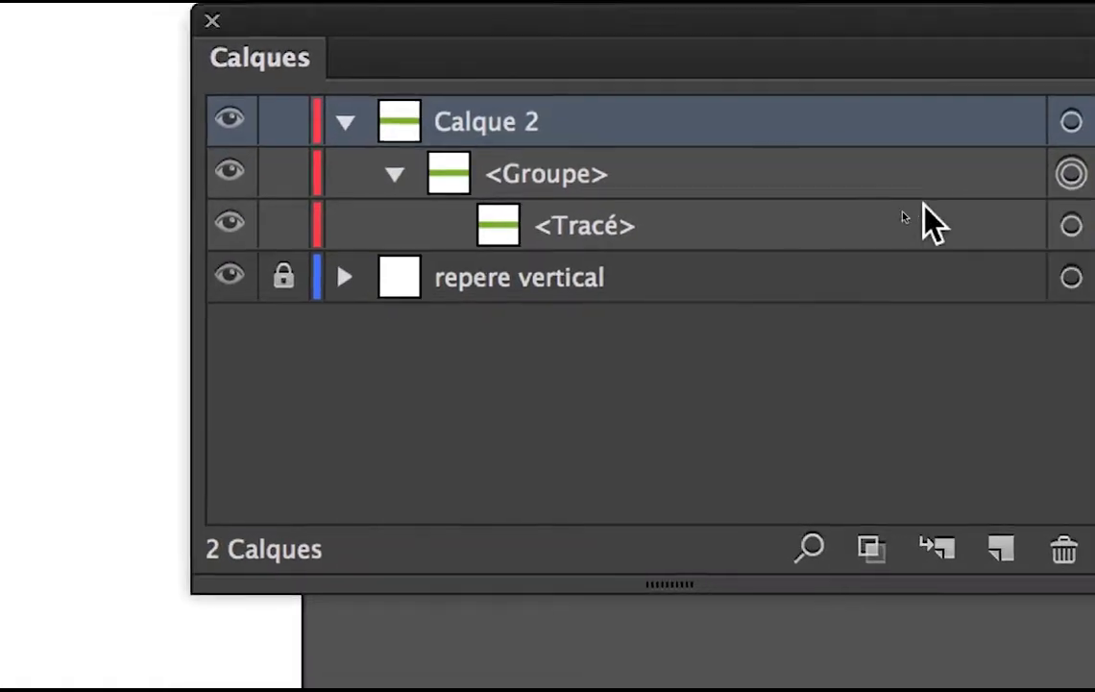
Step: Compare highlighting the layer, group and path rows with targeting the path, ending with the group targeted
{"action": "left_click", "coordinate": [769, 239]}
{"action": "left_click", "coordinate": [762, 183]}
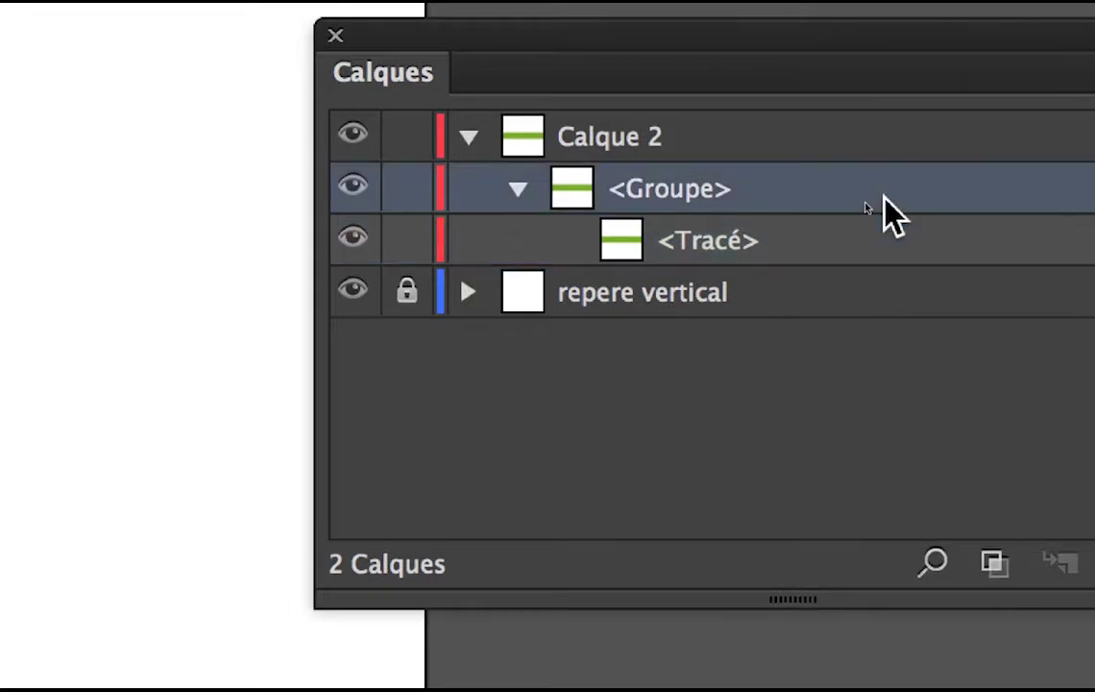
{"action": "left_click", "coordinate": [885, 246]}
{"action": "left_click", "coordinate": [882, 292]}
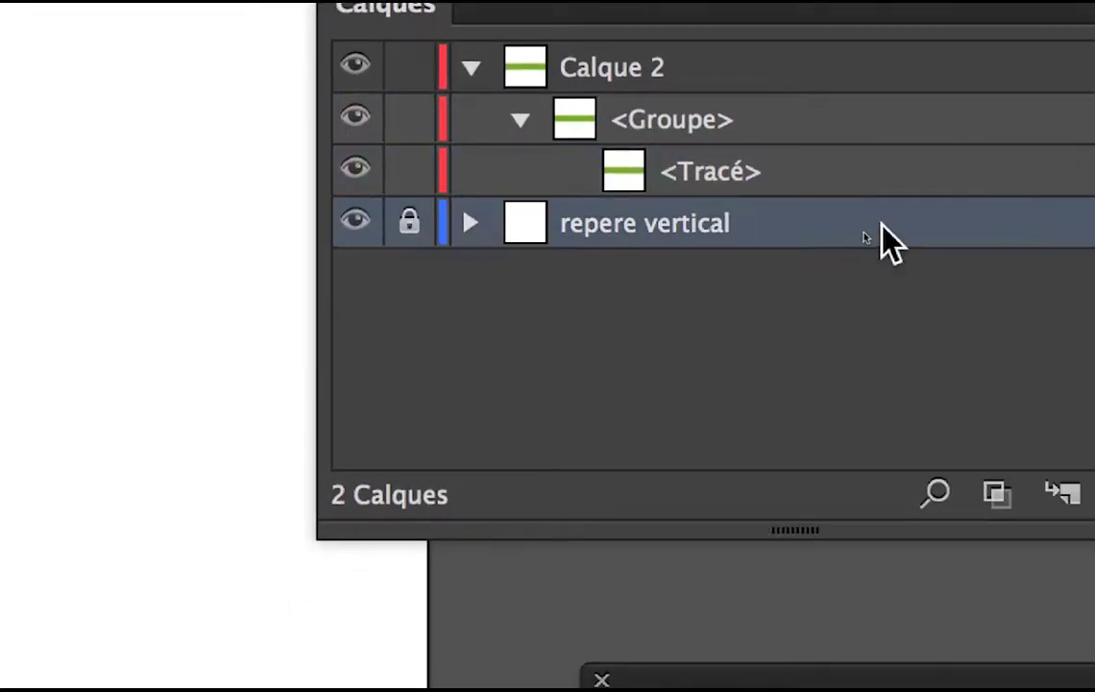
{"action": "left_click", "coordinate": [869, 159]}
{"action": "left_click", "coordinate": [869, 125]}
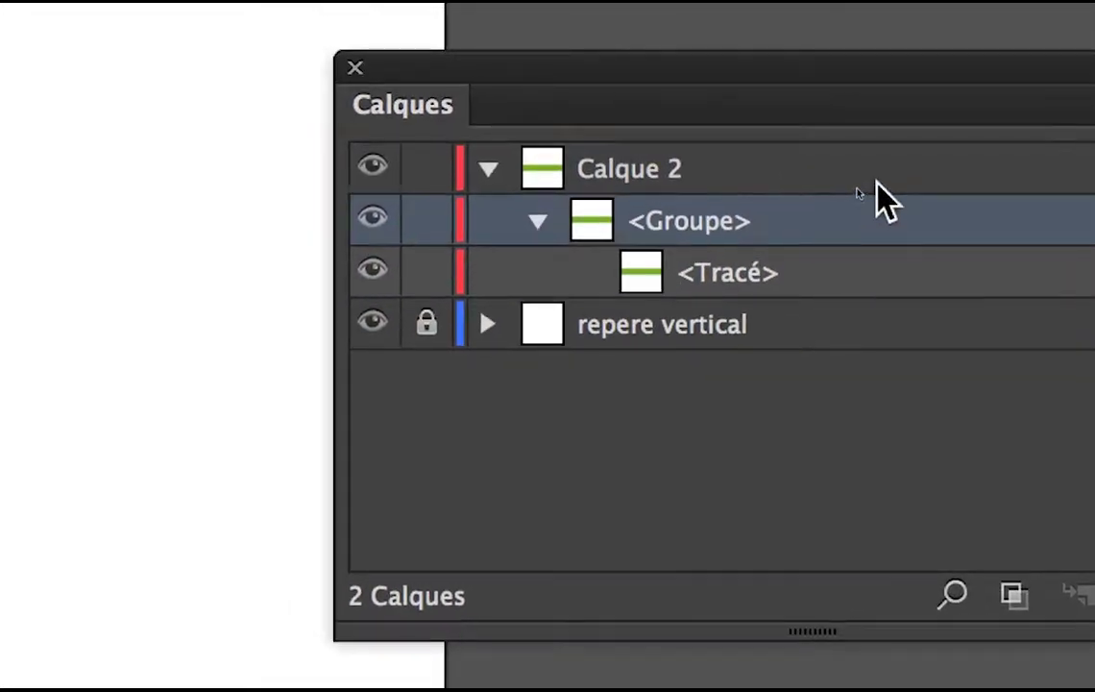
{"action": "left_click", "coordinate": [877, 168]}
{"action": "left_click", "coordinate": [876, 221]}
{"action": "left_click", "coordinate": [876, 273]}
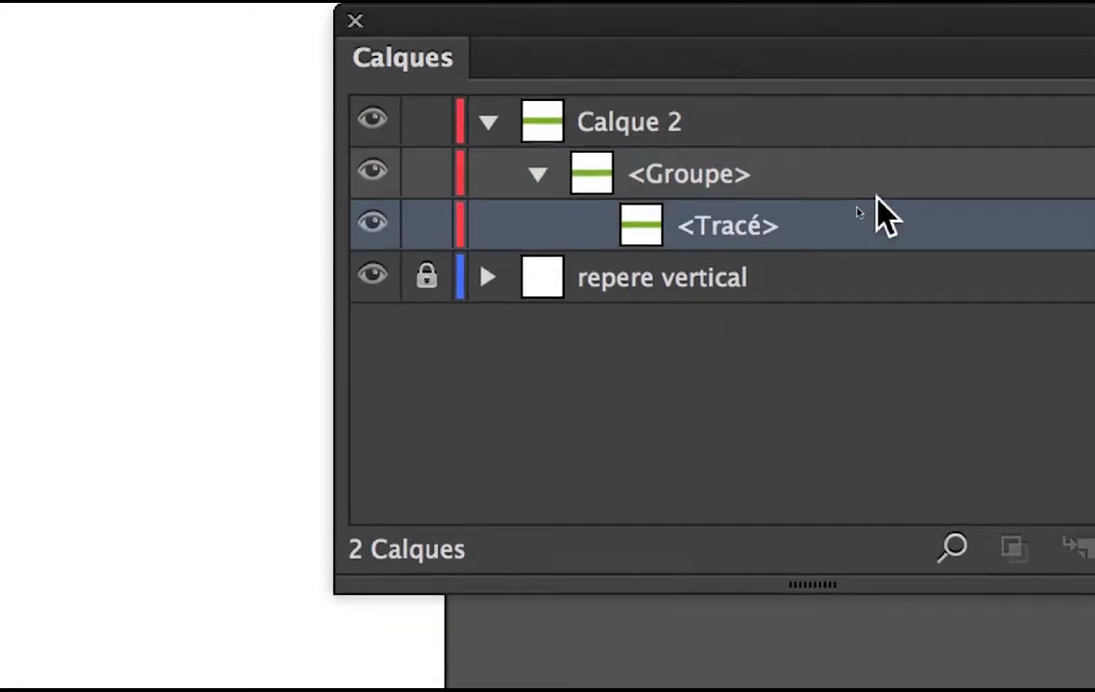
{"action": "left_click", "coordinate": [876, 187]}
{"action": "left_click", "coordinate": [878, 209]}
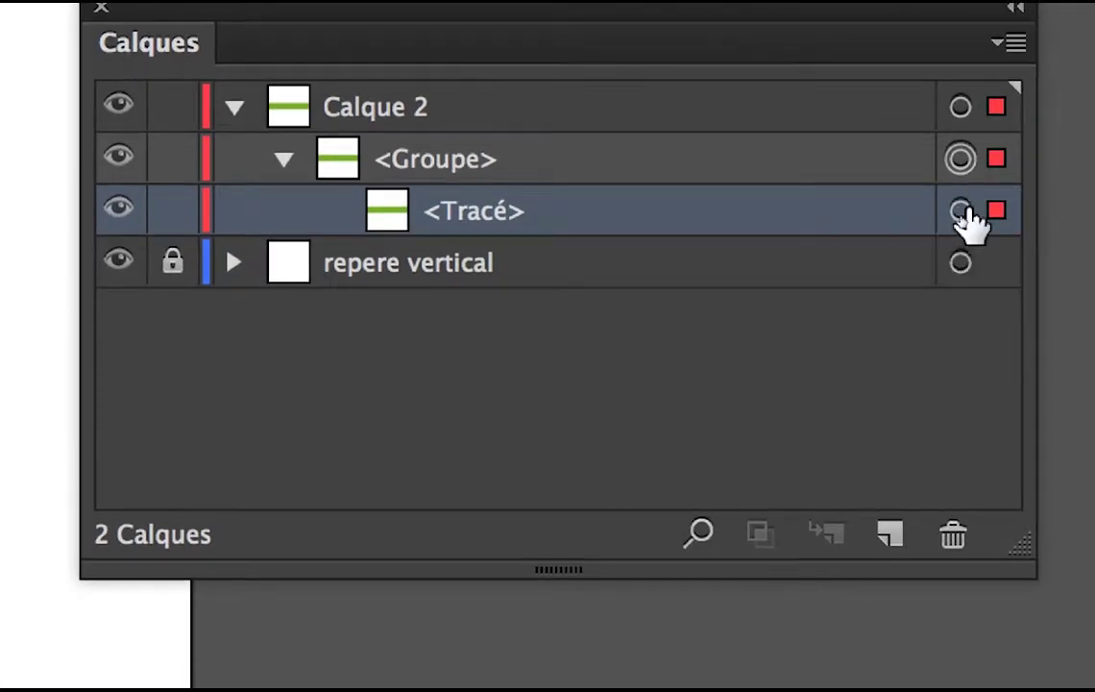
{"action": "left_click", "coordinate": [950, 248]}
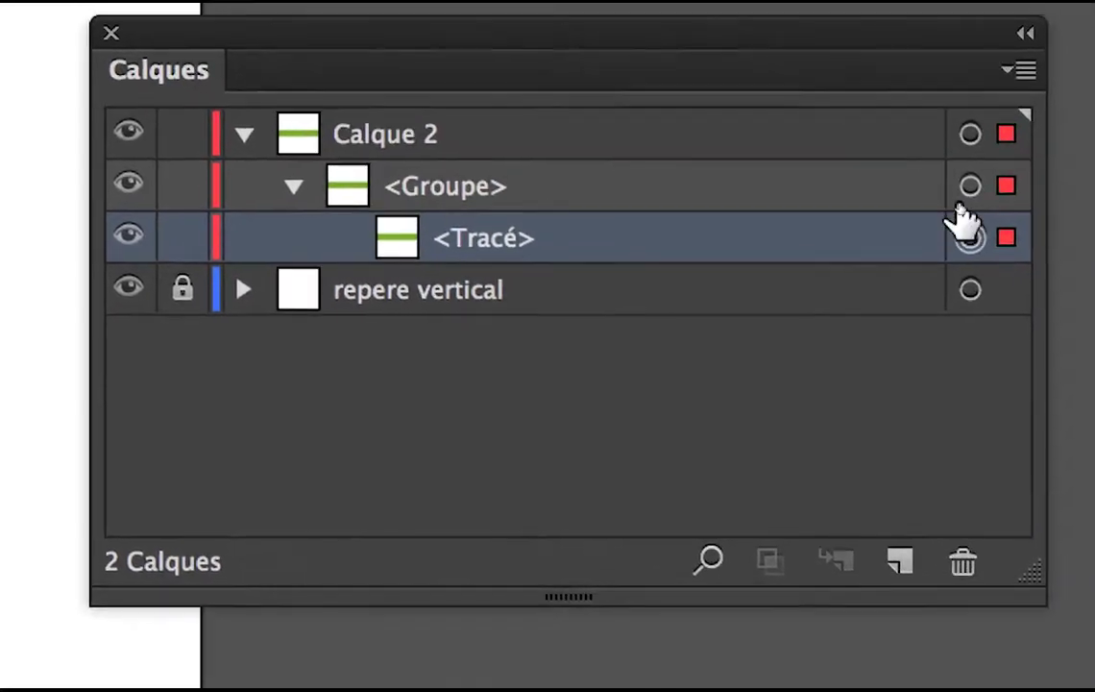
{"action": "left_click", "coordinate": [968, 189]}
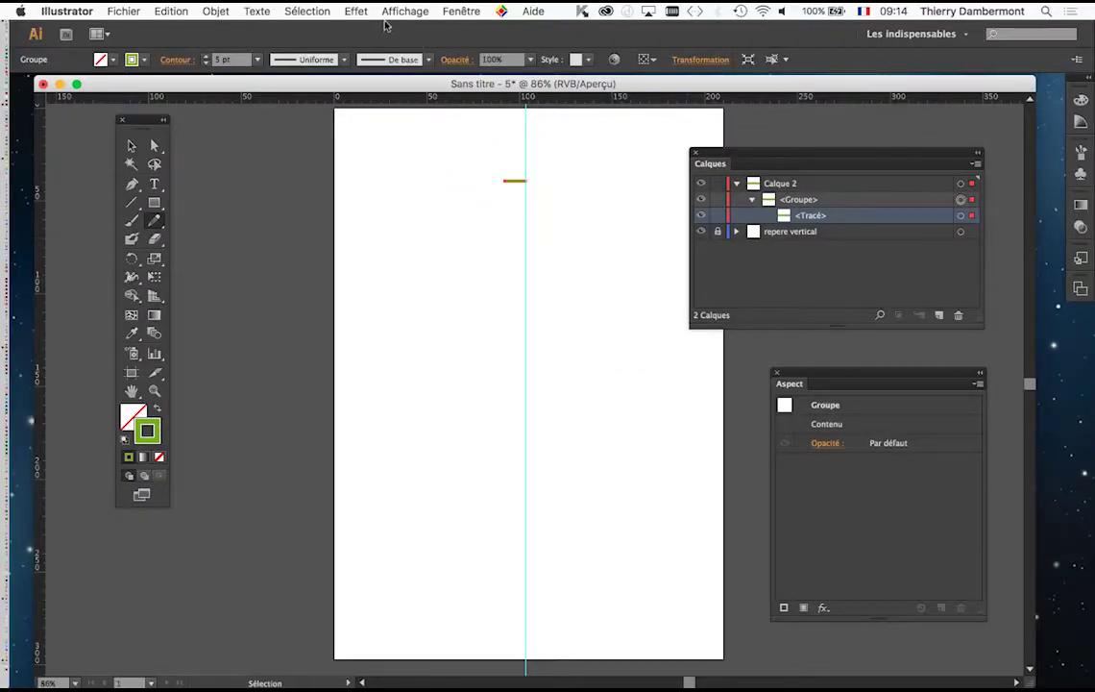
Step: Start a Transform effect on the targeted group with preview enabled, keeping the segment visible beside the dialog
{"action": "key", "text": "space"}
{"action": "left_click_drag", "start_coordinate": [377, 190], "coordinate": [241, 173]}
{"action": "left_click", "coordinate": [354, 12]}
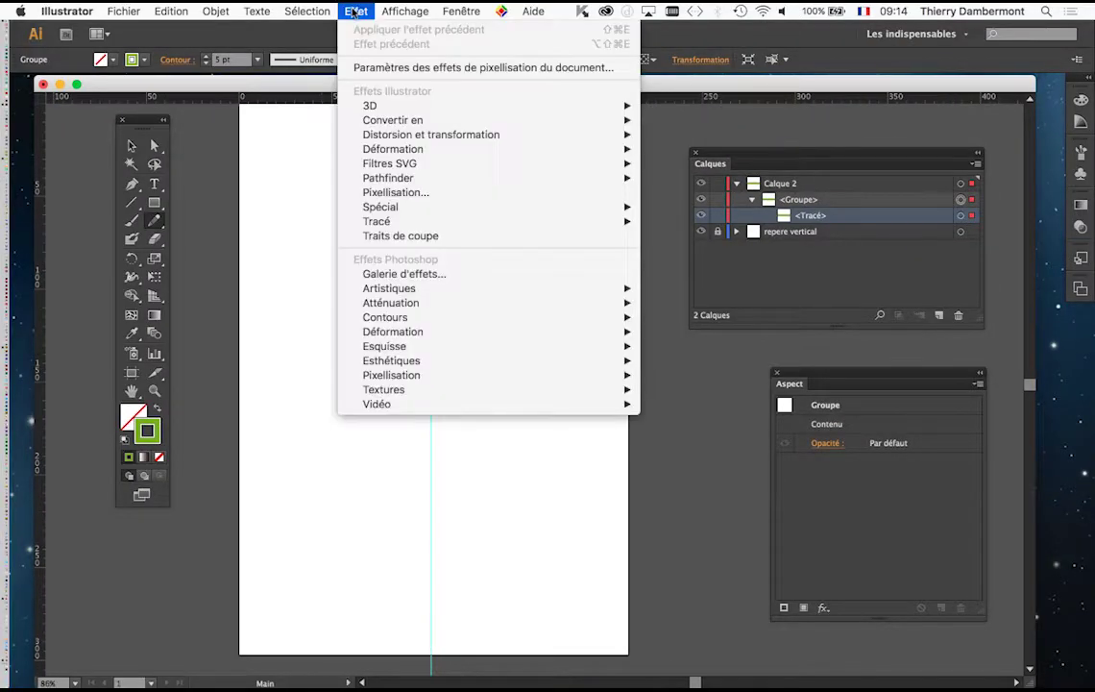
{"action": "mouse_move", "coordinate": [393, 140]}
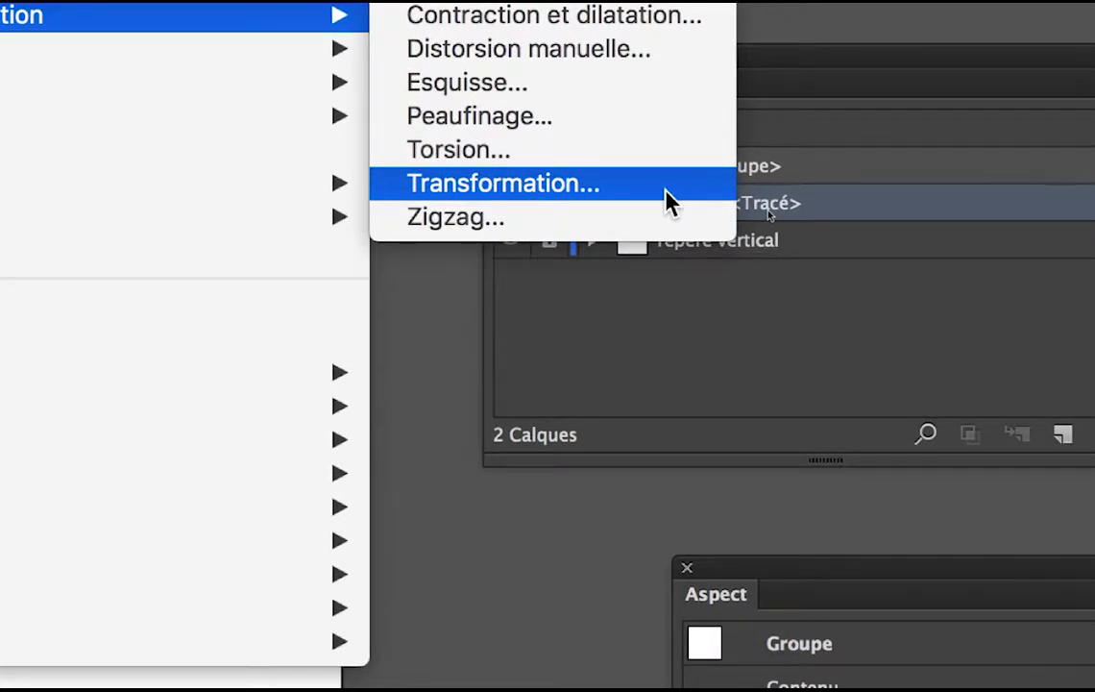
{"action": "left_click", "coordinate": [667, 191]}
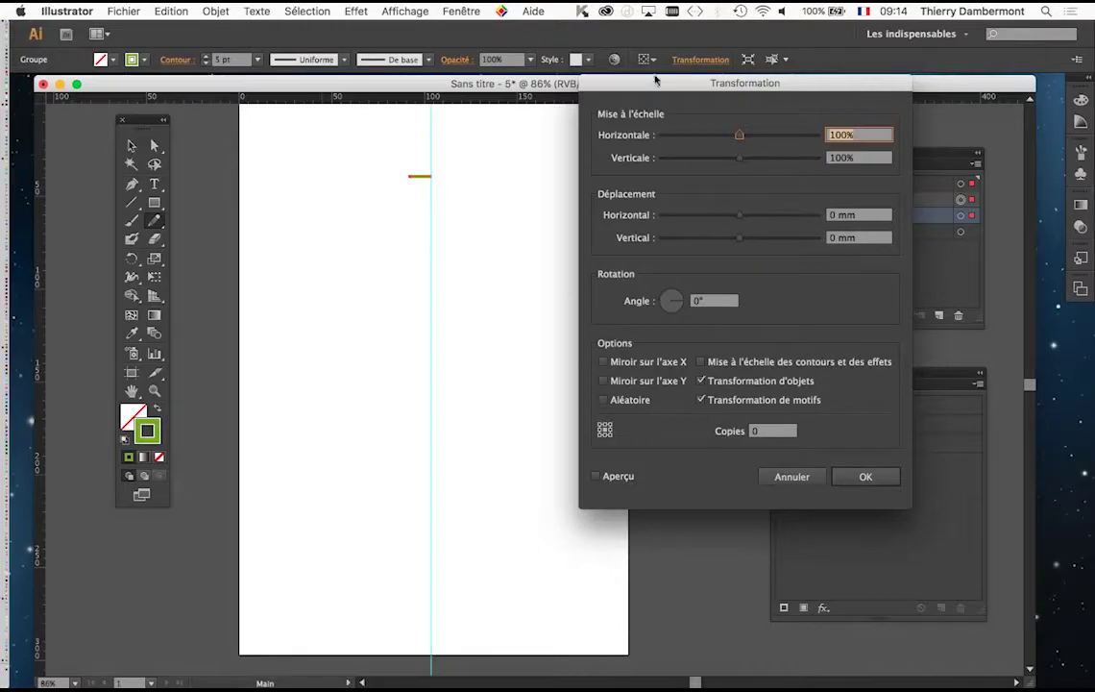
{"action": "left_click_drag", "start_coordinate": [652, 93], "coordinate": [579, 124]}
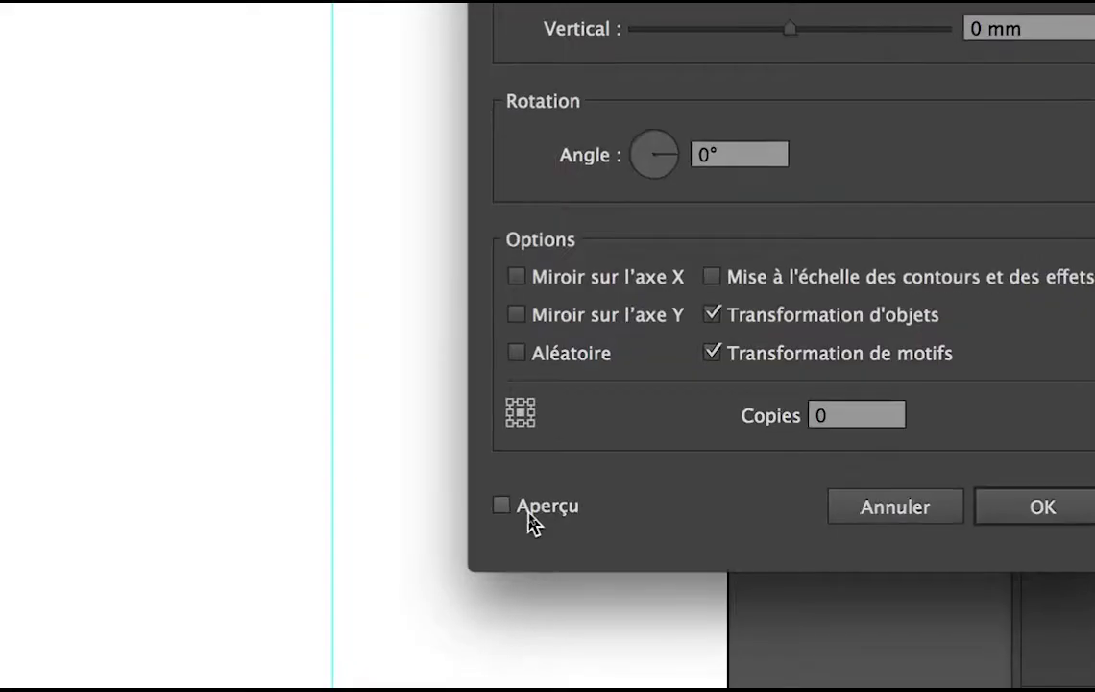
{"action": "left_click", "coordinate": [530, 515]}
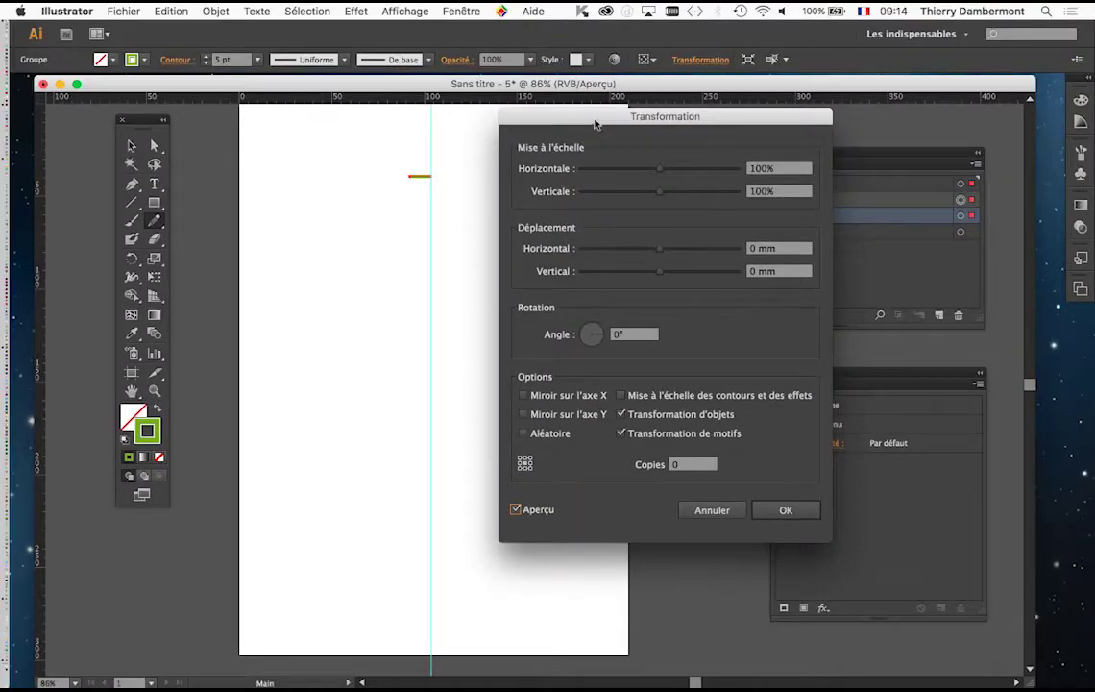
{"action": "left_click_drag", "start_coordinate": [595, 124], "coordinate": [638, 113]}
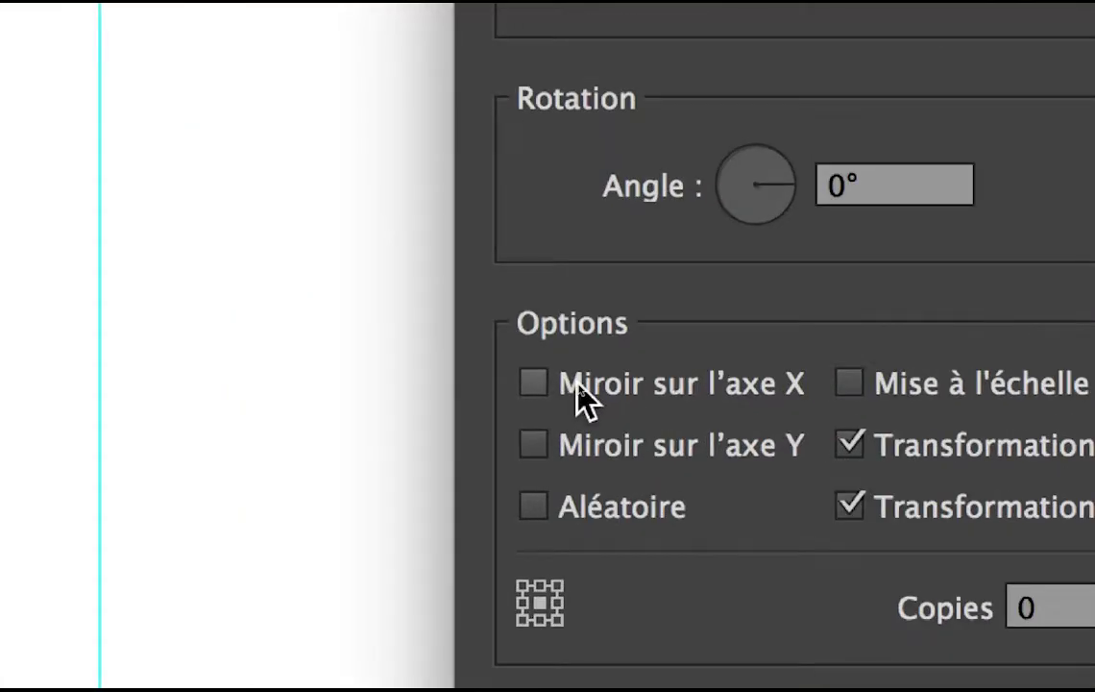
Step: Apply the Transform effect with a mirror on the X axis, the middle-right reference point and 1 copy
{"action": "left_click", "coordinate": [583, 395]}
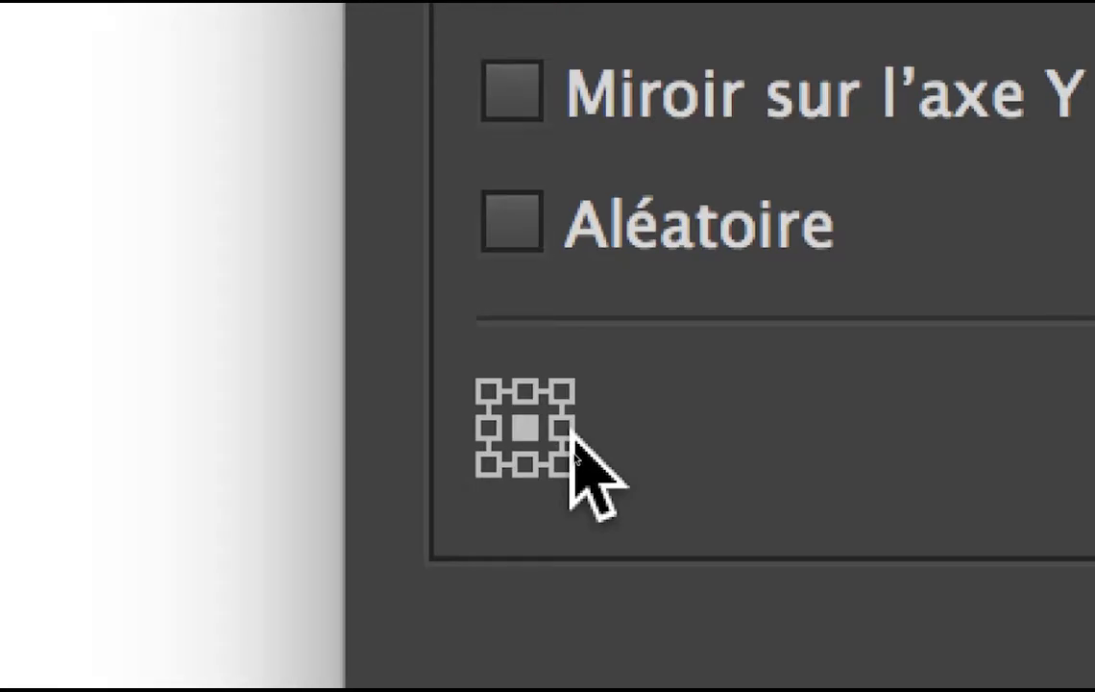
{"action": "left_click", "coordinate": [563, 429]}
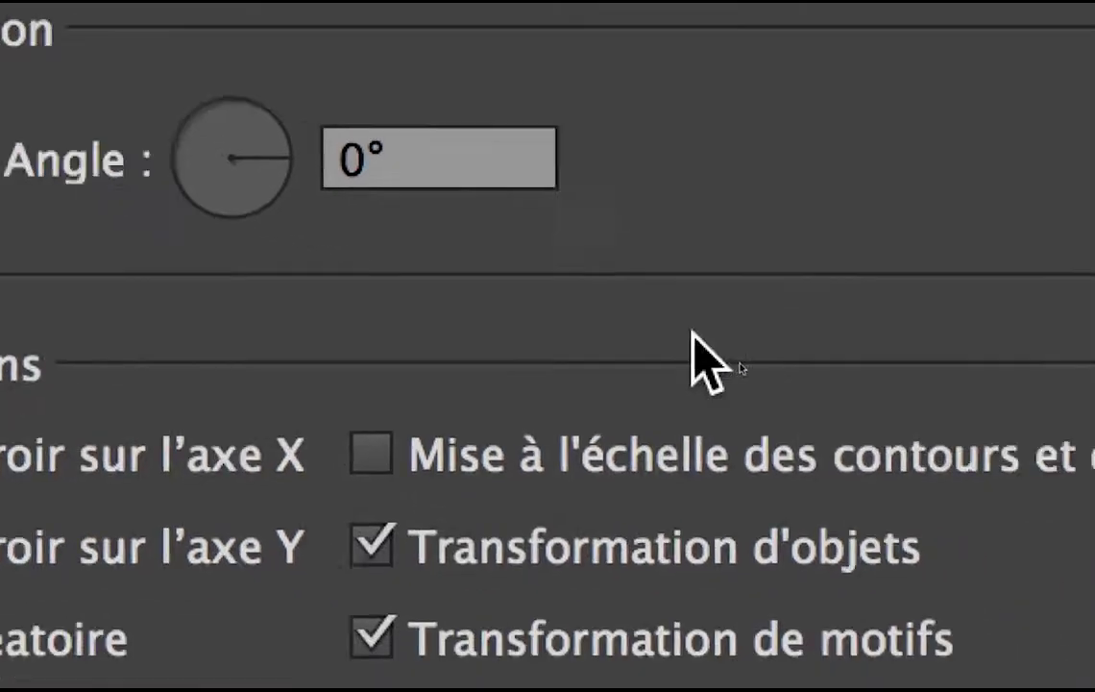
{"action": "left_click", "coordinate": [413, 653]}
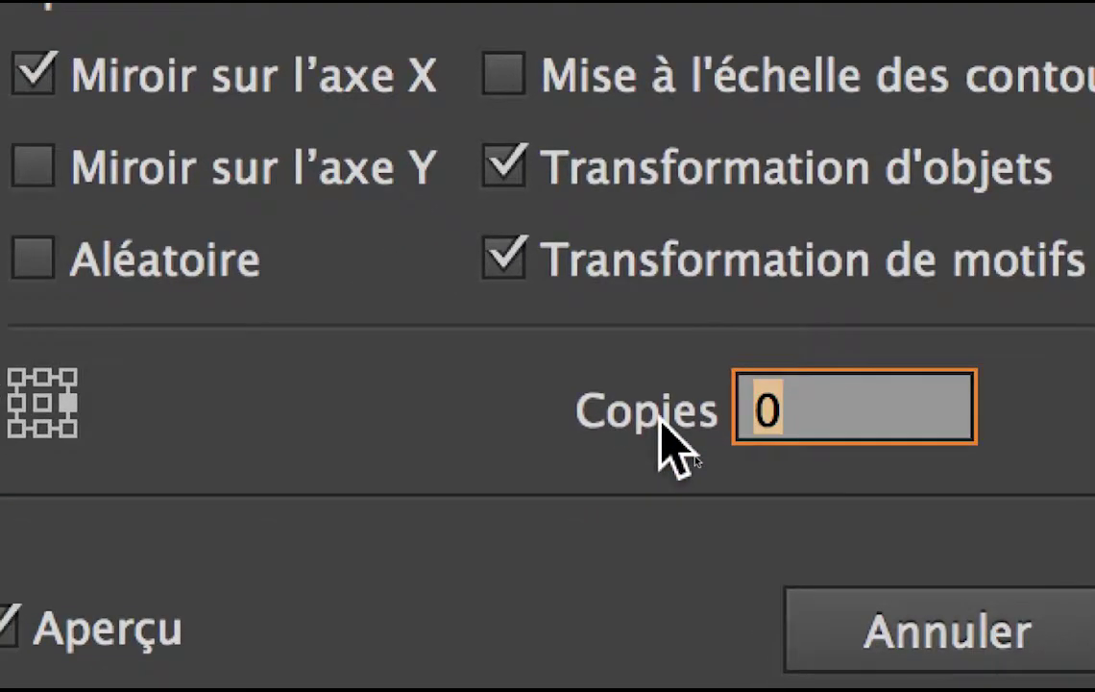
{"action": "type", "text": "1"}
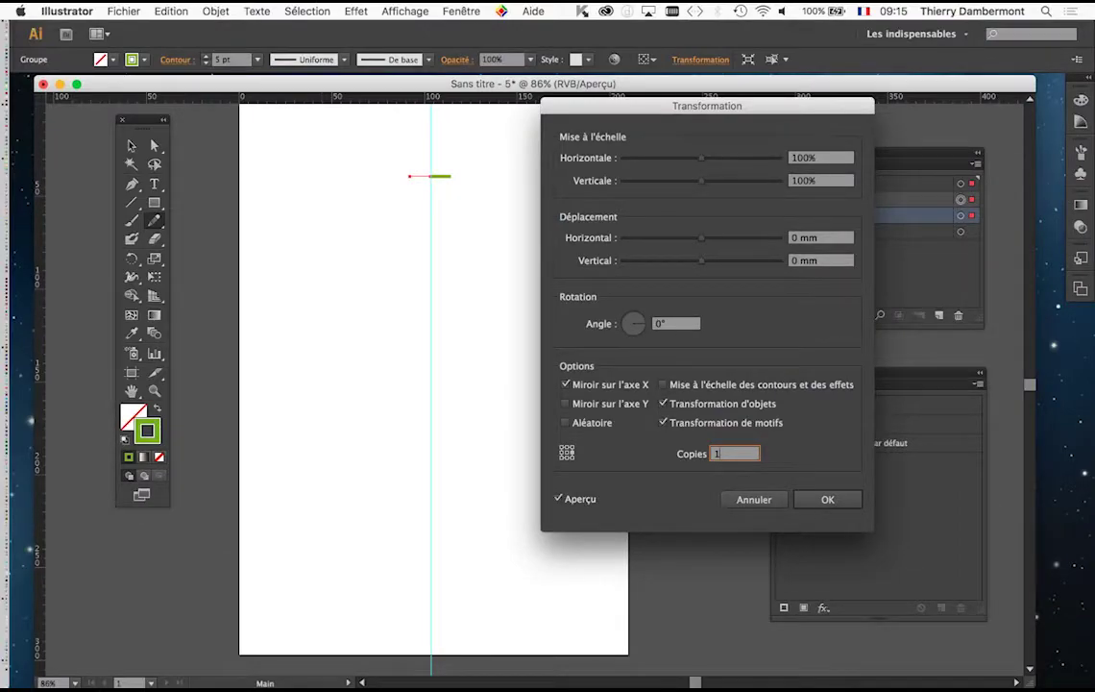
{"action": "key", "text": "Tab"}
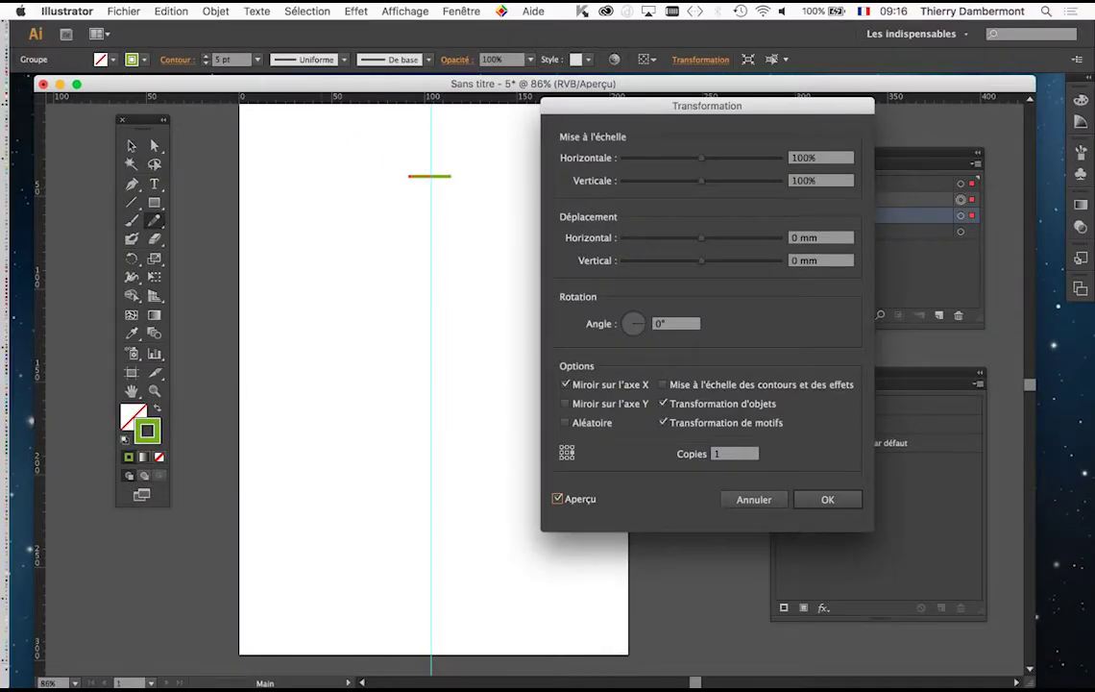
{"action": "key", "text": "Return"}
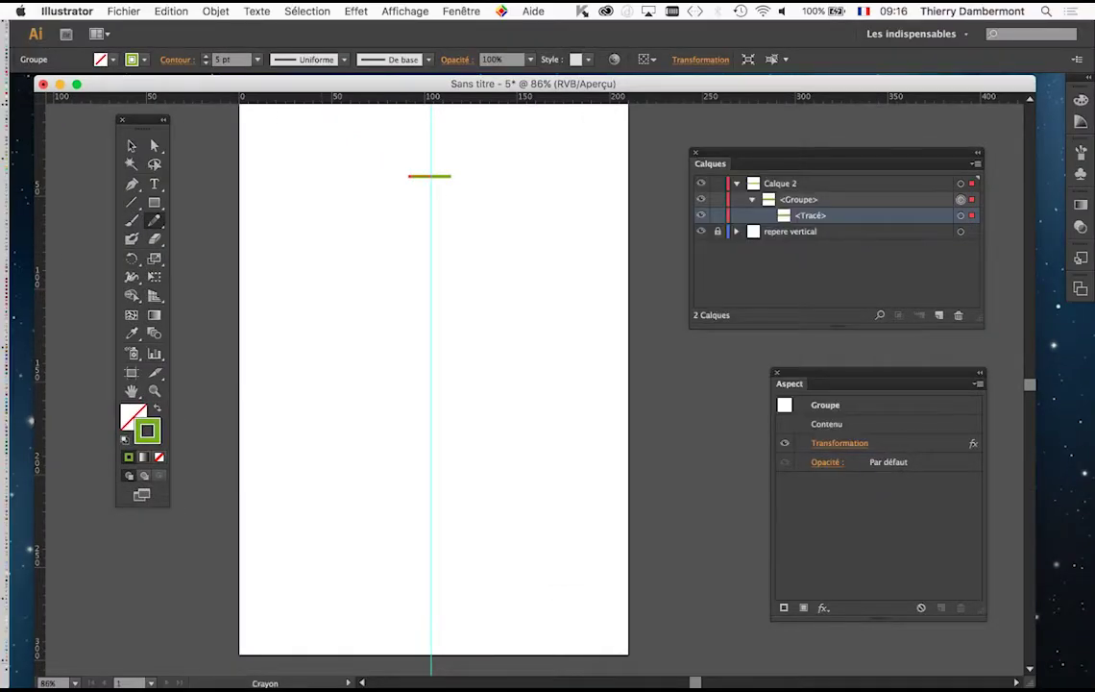
Step: Review the group's Transformation effect settings without changing them, and arrange the Appearance panel and toolbox beside the page
{"action": "left_click_drag", "start_coordinate": [865, 372], "coordinate": [526, 235]}
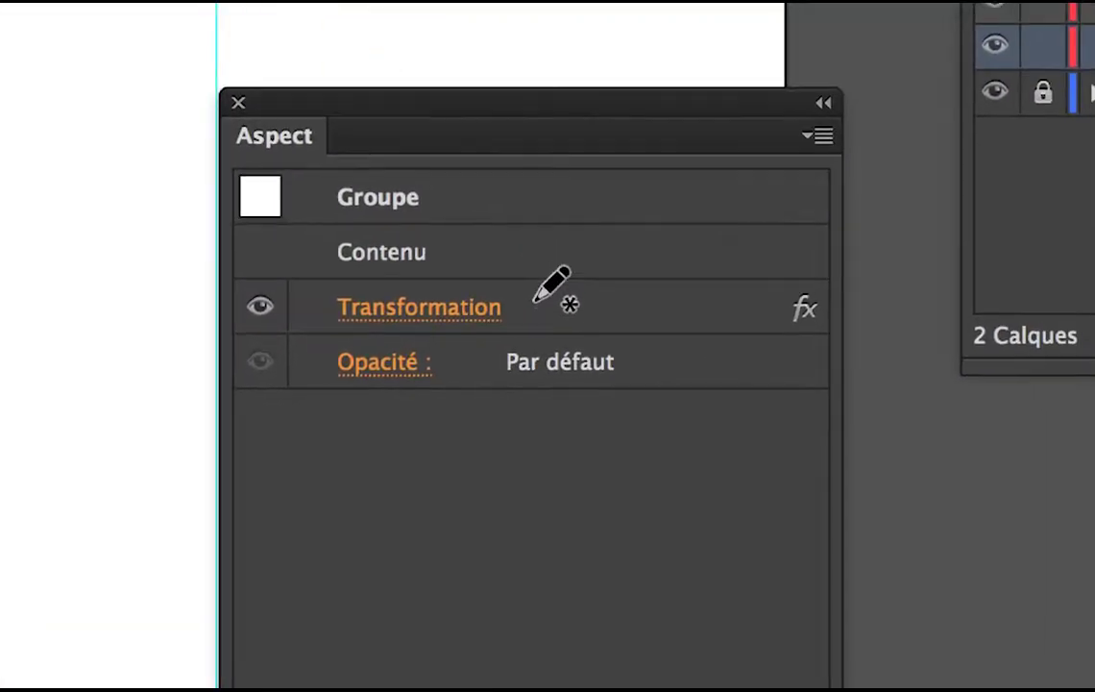
{"action": "left_click", "coordinate": [610, 360]}
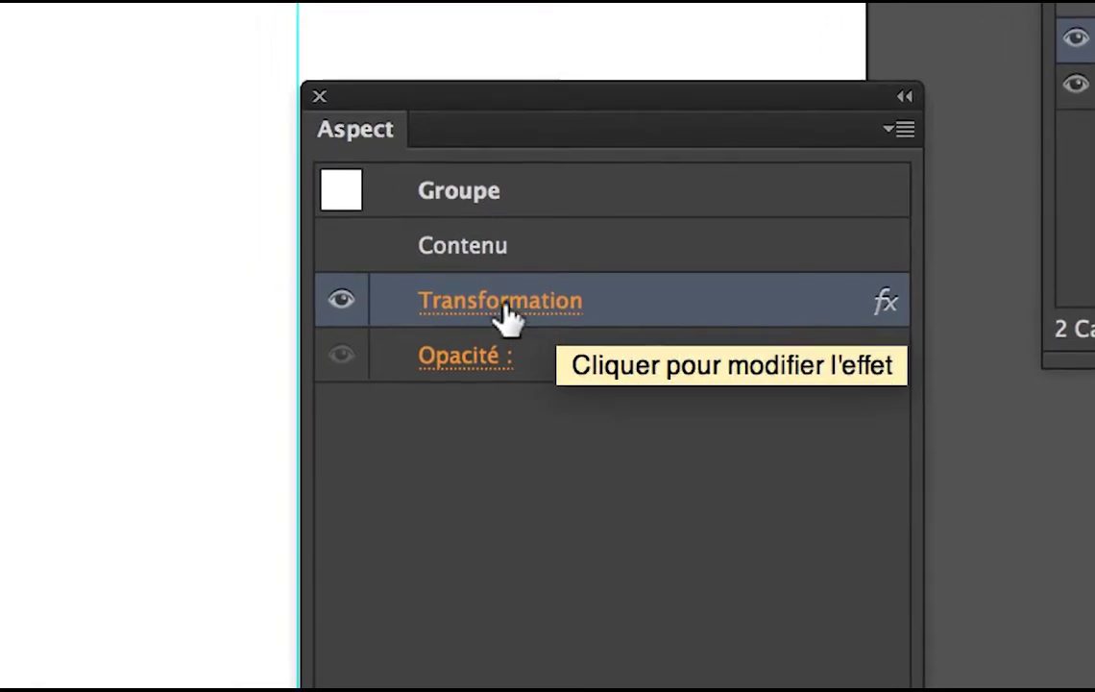
{"action": "left_click", "coordinate": [467, 301]}
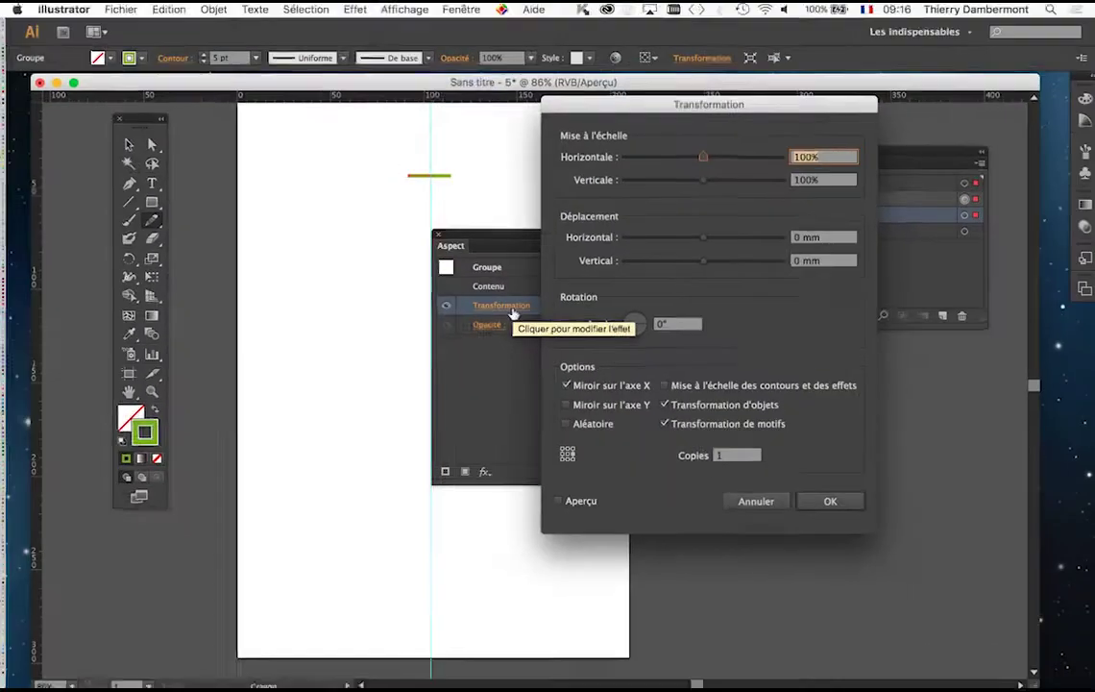
{"action": "key", "text": "Return"}
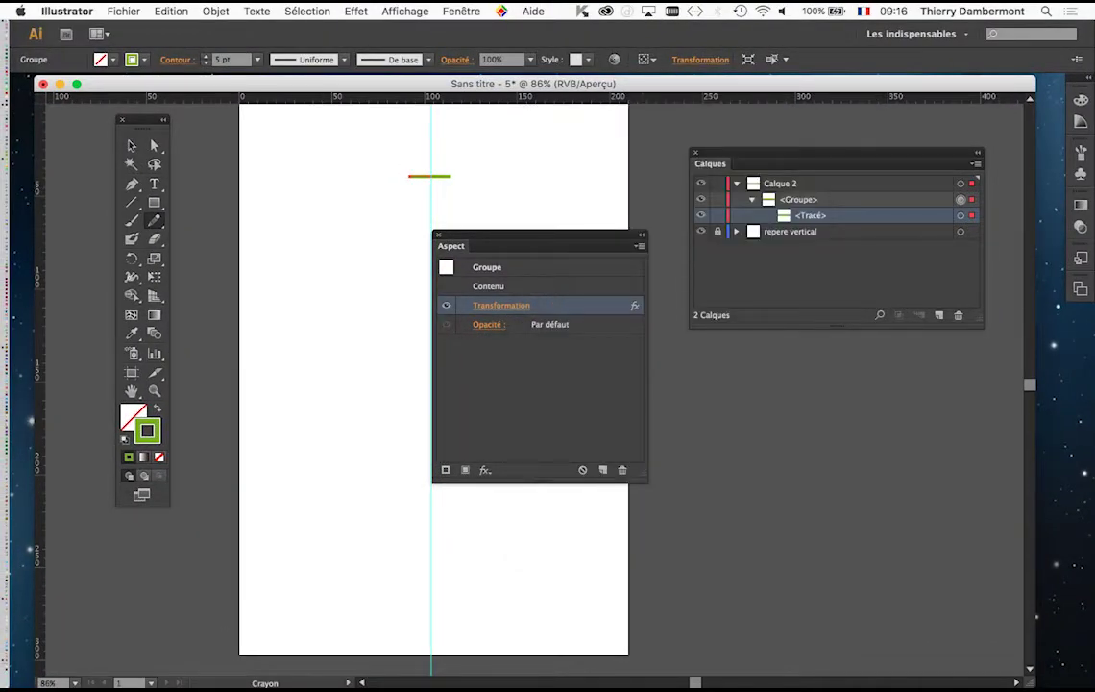
{"action": "left_click_drag", "start_coordinate": [480, 245], "coordinate": [780, 407]}
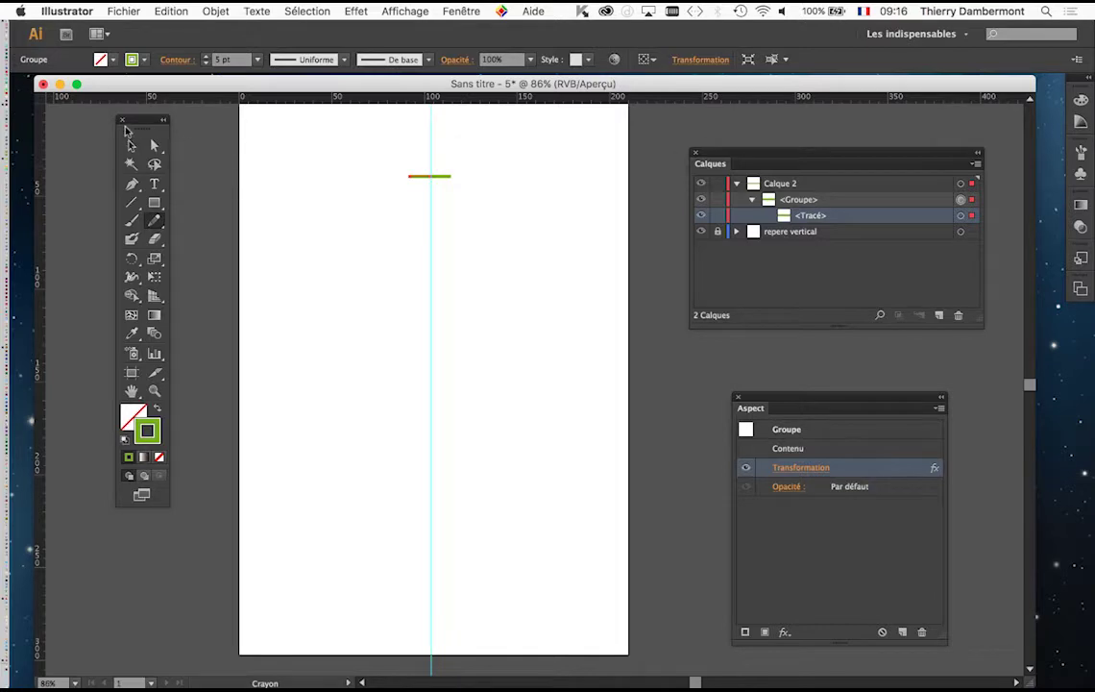
{"action": "left_click_drag", "start_coordinate": [135, 125], "coordinate": [161, 152]}
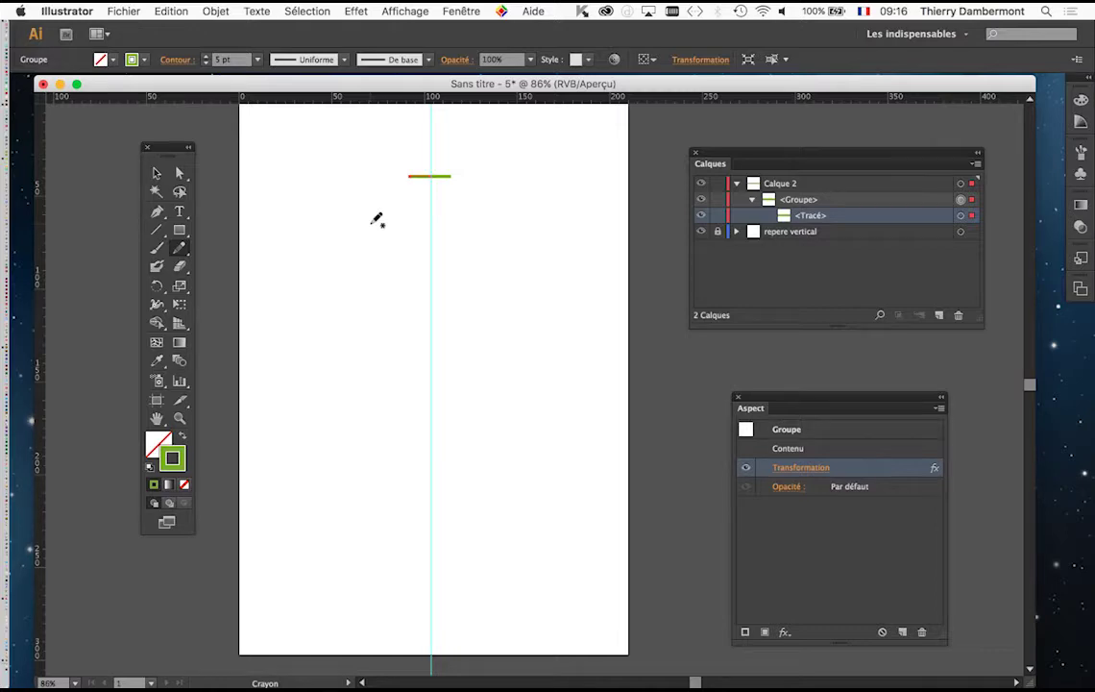
Step: Put the mirrored green segment's group into isolation mode
{"action": "left_click", "coordinate": [952, 216]}
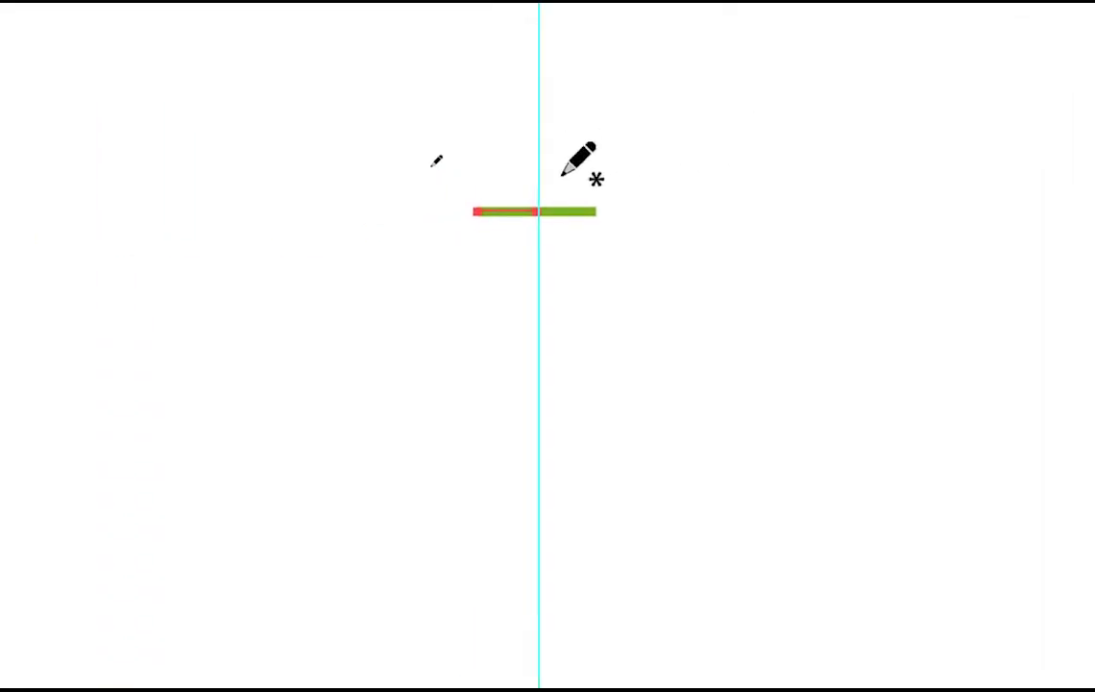
{"action": "right_click", "coordinate": [597, 188]}
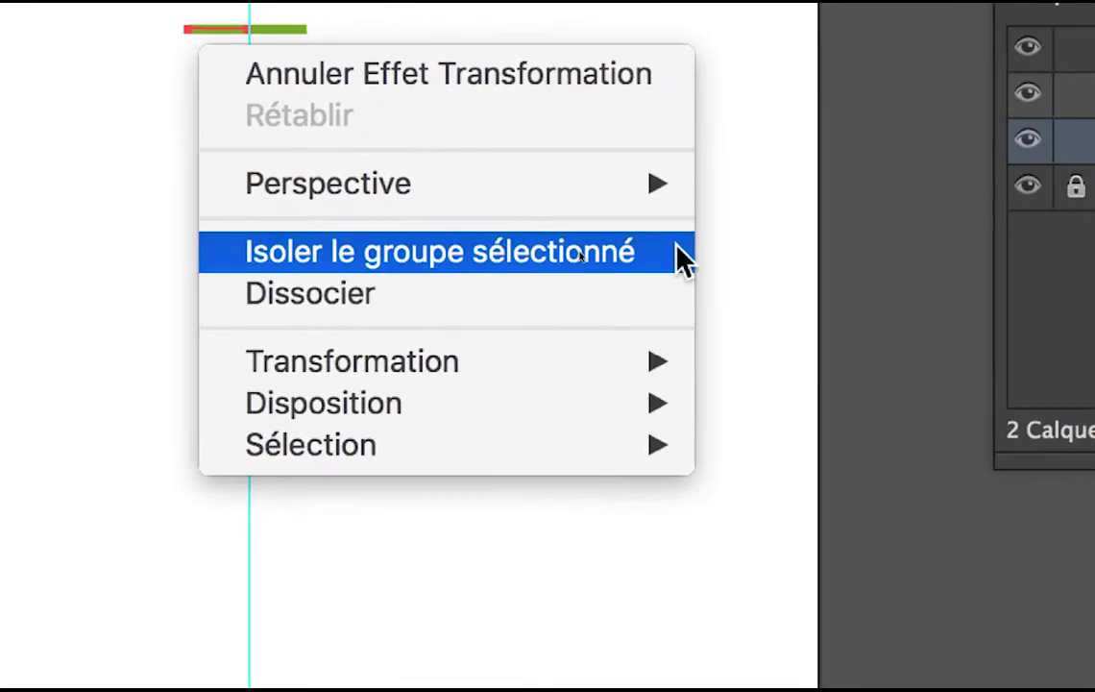
{"action": "left_click", "coordinate": [823, 255]}
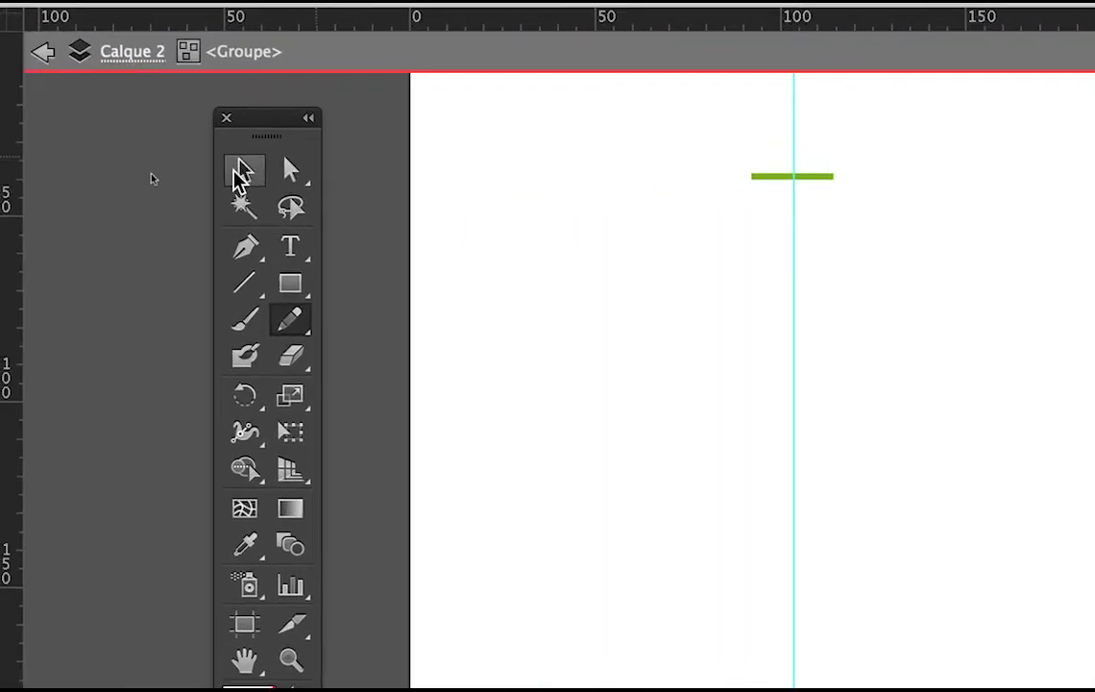
Step: Select the short segment and extend it with the Pencil tool into half a head outline, ending on the guide near the page's lower edge
{"action": "left_click", "coordinate": [93, 186]}
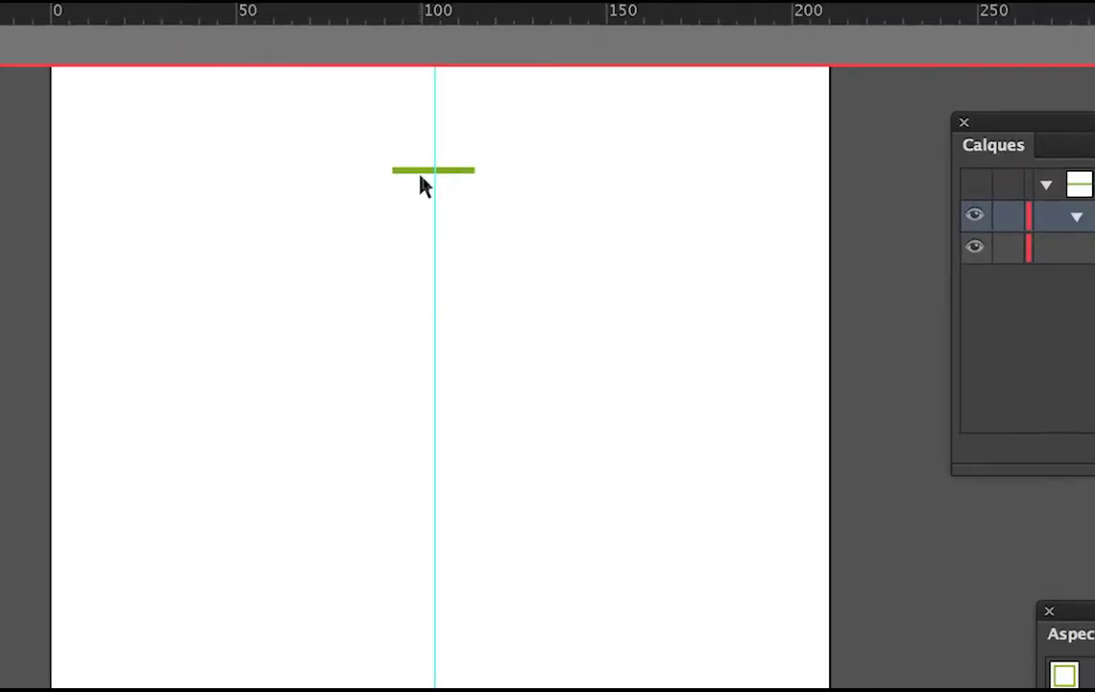
{"action": "left_click", "coordinate": [624, 193]}
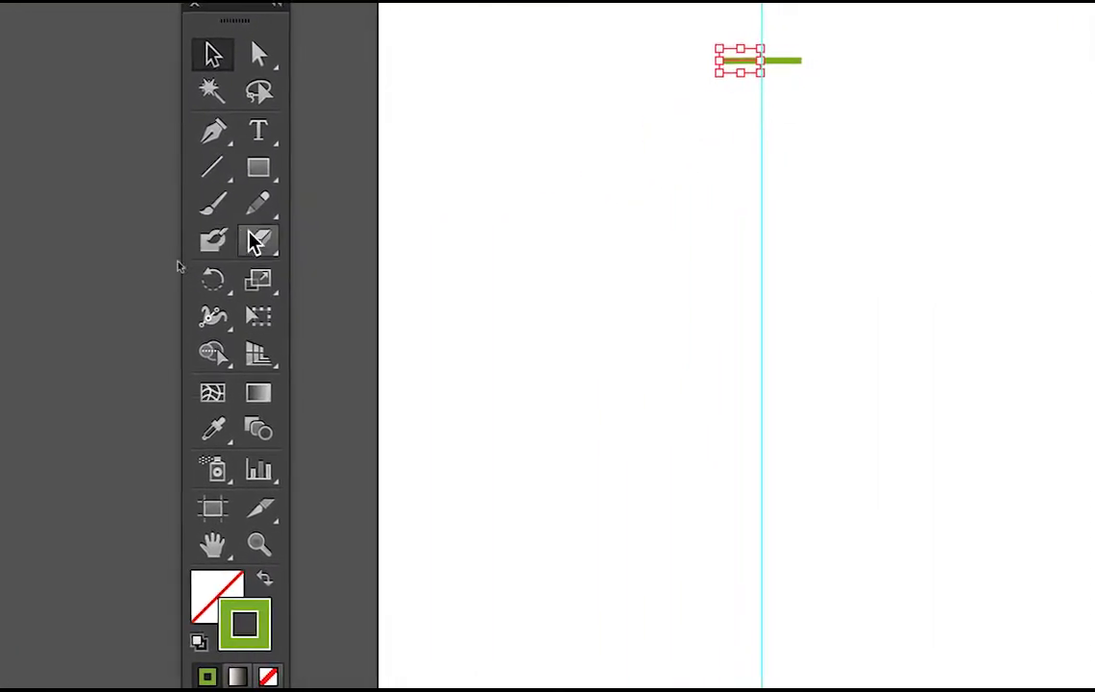
{"action": "left_click", "coordinate": [153, 296]}
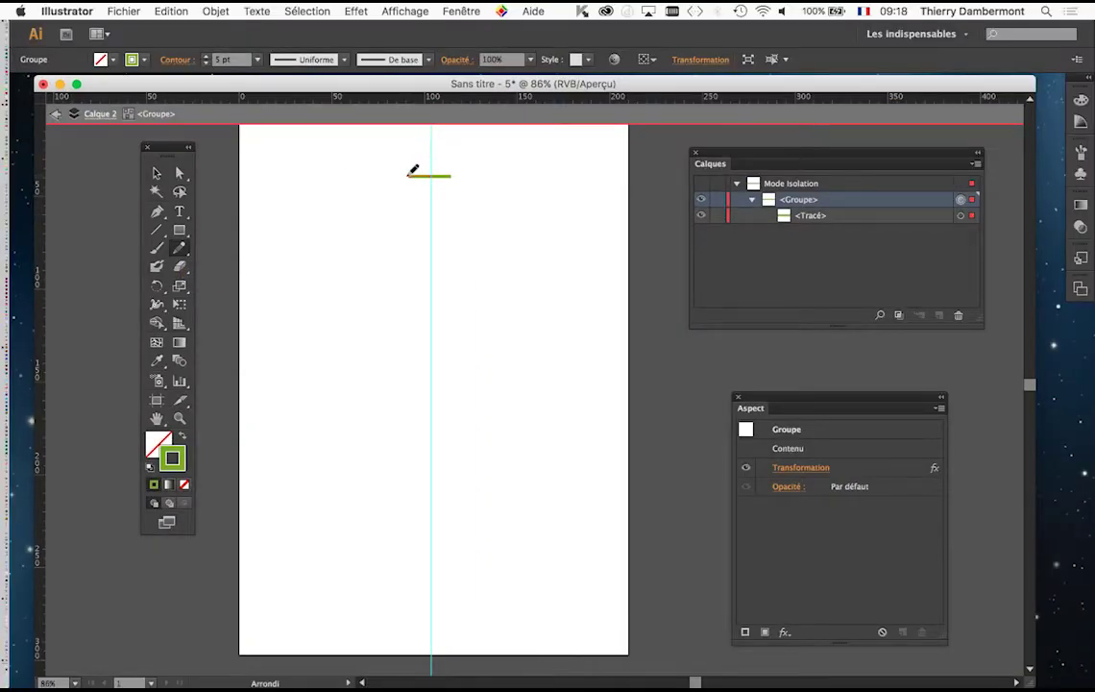
{"action": "left_click_drag", "start_coordinate": [362, 177], "coordinate": [352, 182]}
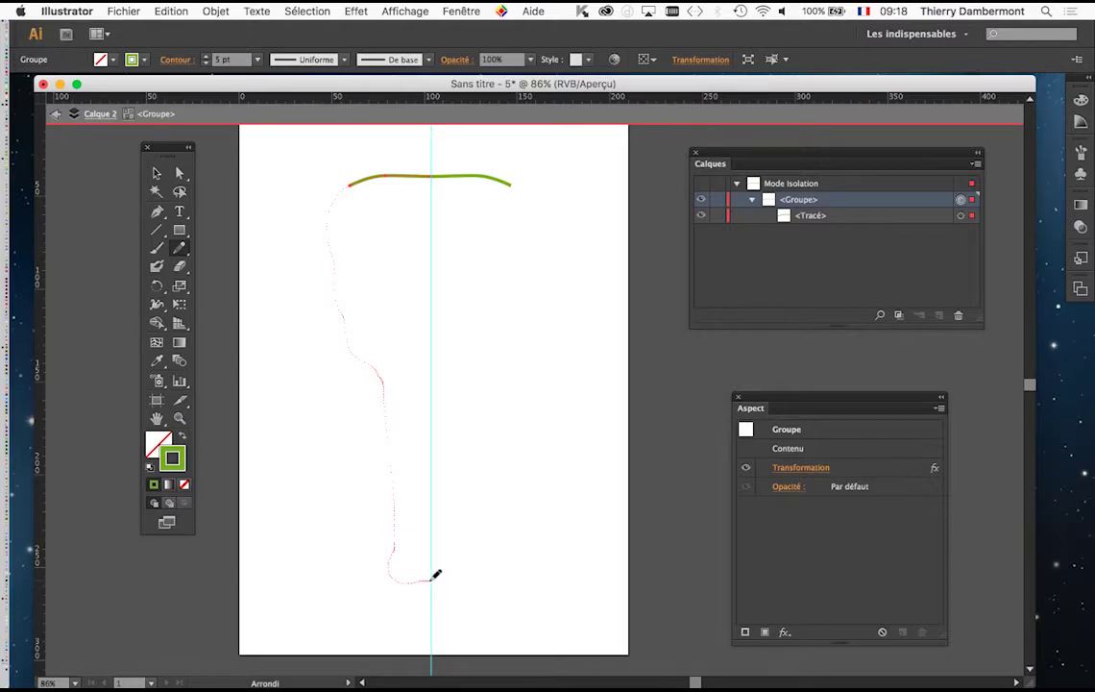
{"action": "left_click_drag", "start_coordinate": [435, 575], "coordinate": [437, 573]}
{"action": "key", "text": "super"}
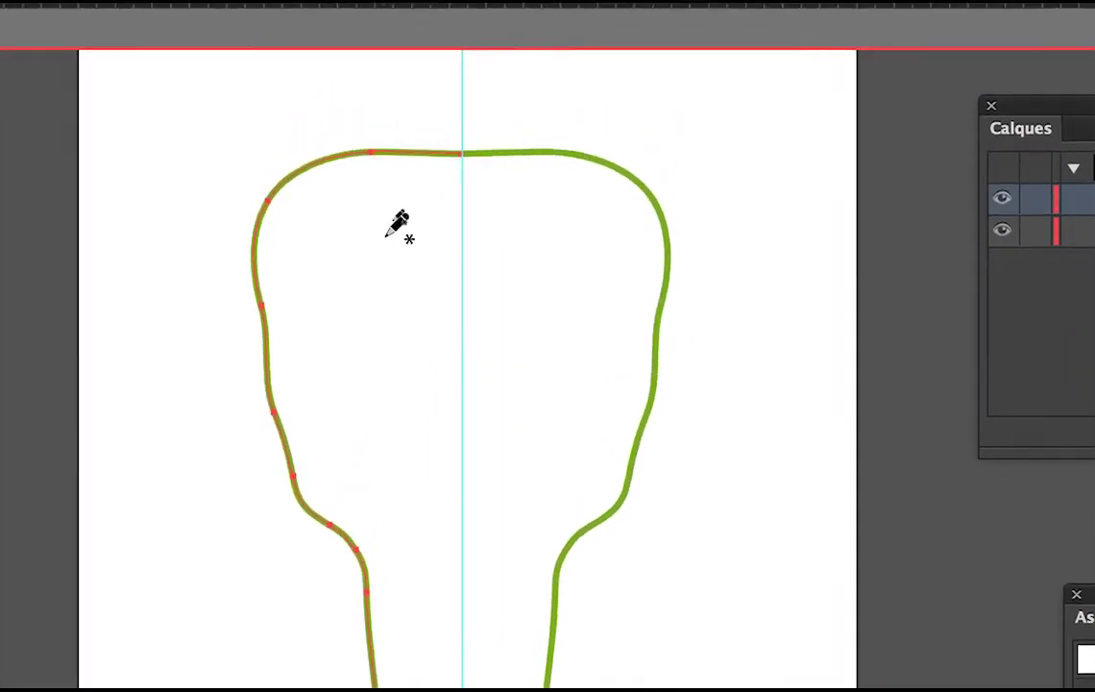
Step: Draw an eye, half a nose and three curved whiskers with the Pencil on the original side of the guide
{"action": "mouse_move", "coordinate": [409, 256]}
{"action": "left_mouse_down"}
{"action": "mouse_move", "coordinate": [306, 265]}
{"action": "mouse_move", "coordinate": [385, 285]}
{"action": "mouse_move", "coordinate": [415, 277]}
{"action": "mouse_move", "coordinate": [403, 269]}
{"action": "left_mouse_up"}
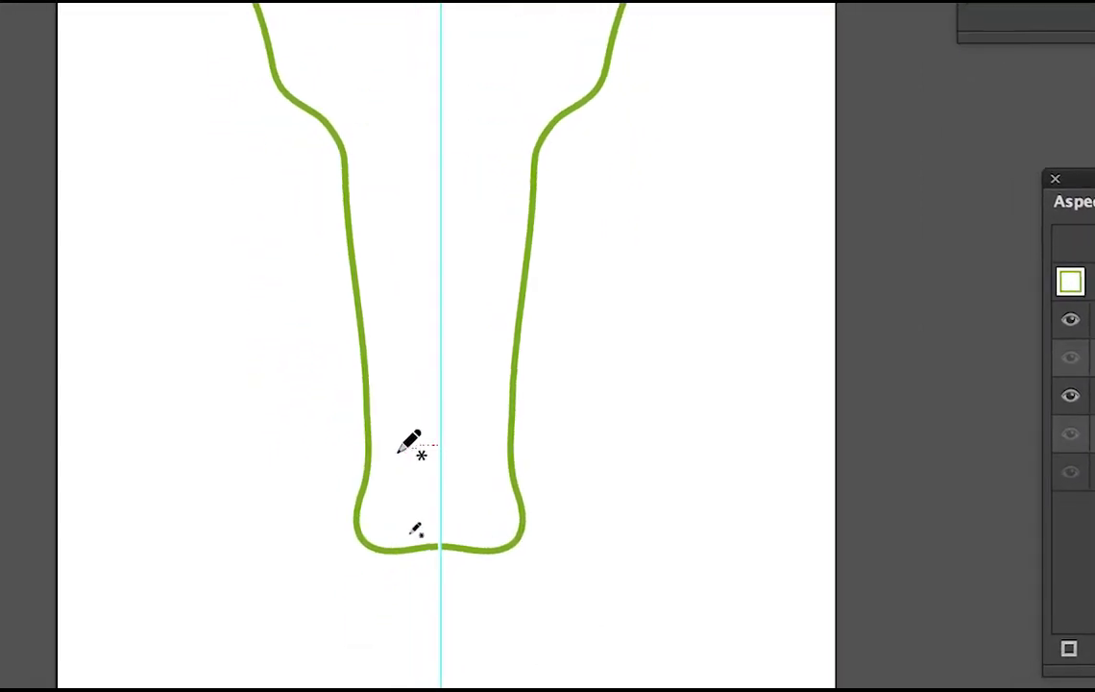
{"action": "mouse_move", "coordinate": [440, 420]}
{"action": "left_mouse_down"}
{"action": "mouse_move", "coordinate": [400, 462]}
{"action": "mouse_move", "coordinate": [432, 484]}
{"action": "left_mouse_up"}
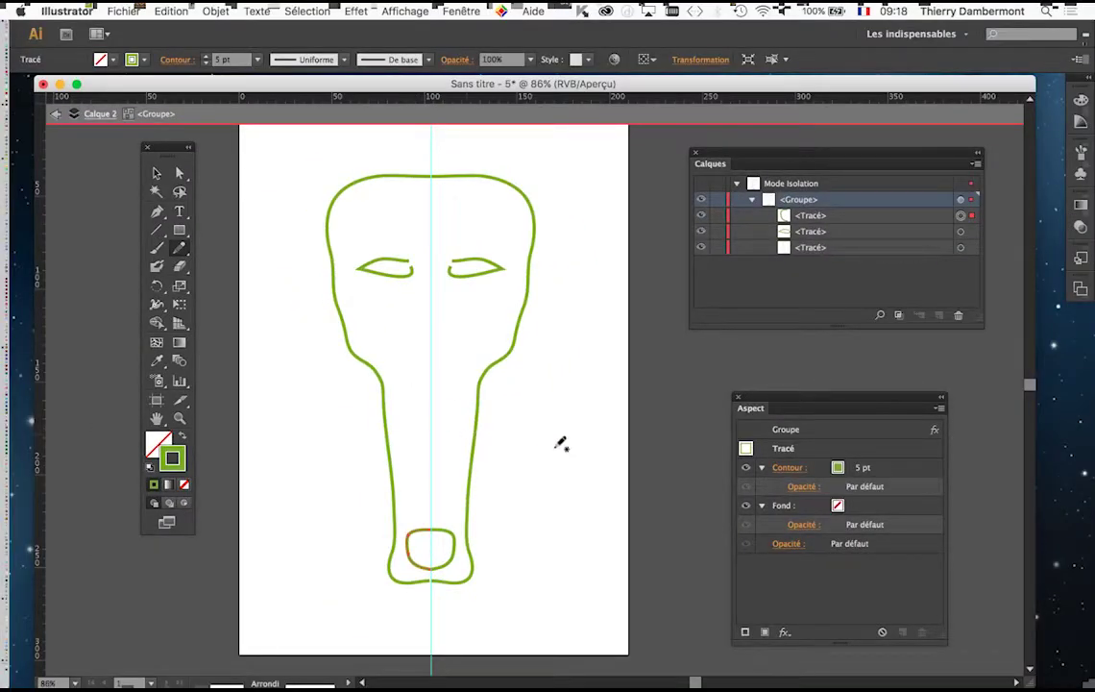
{"action": "left_click_drag", "start_coordinate": [562, 443], "coordinate": [500, 459]}
{"action": "key", "text": "super+z"}
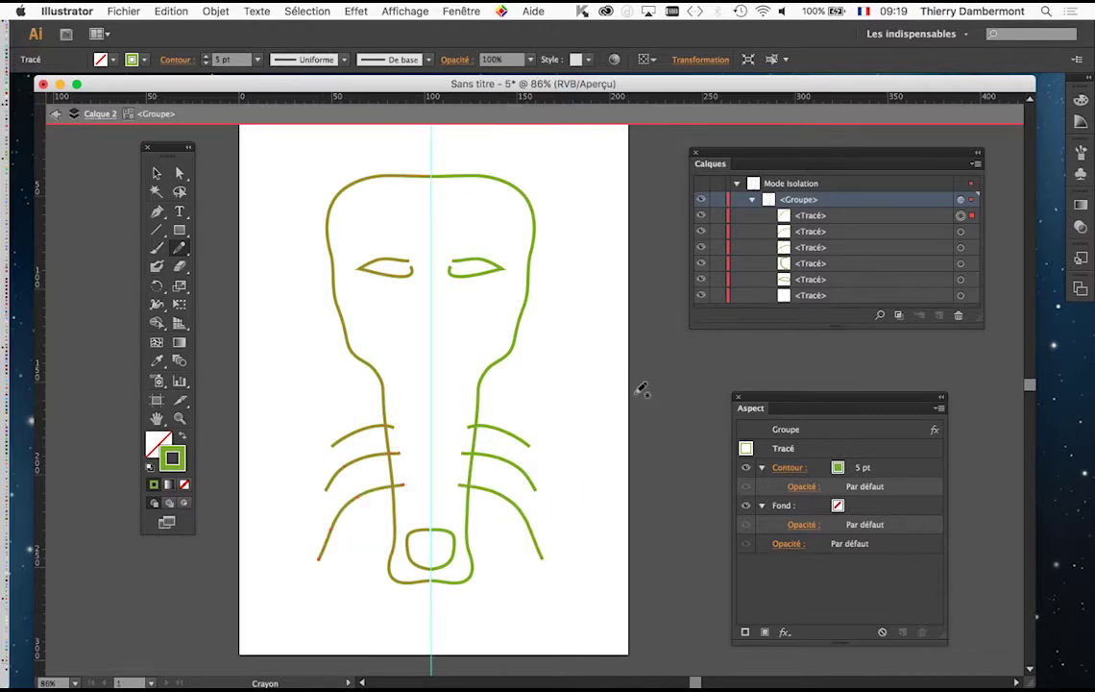
Step: Try drawing a Pencil curve on the mirrored side of the guide, and undo it
{"action": "left_click_drag", "start_coordinate": [595, 386], "coordinate": [592, 401]}
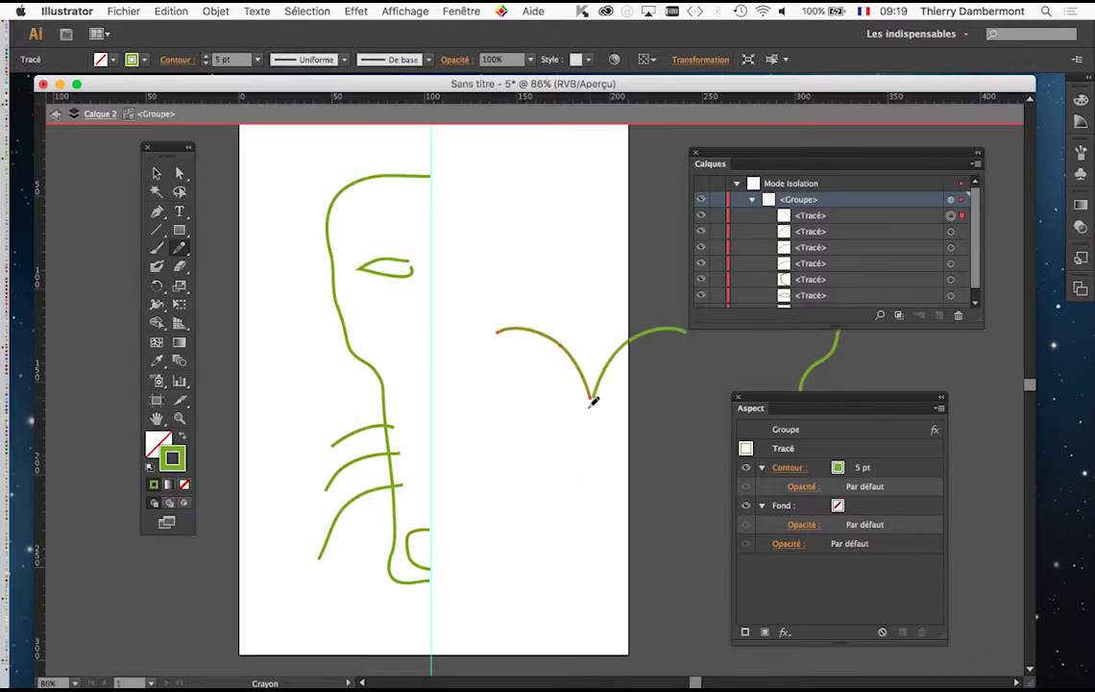
{"action": "key", "text": "ctrl+z"}
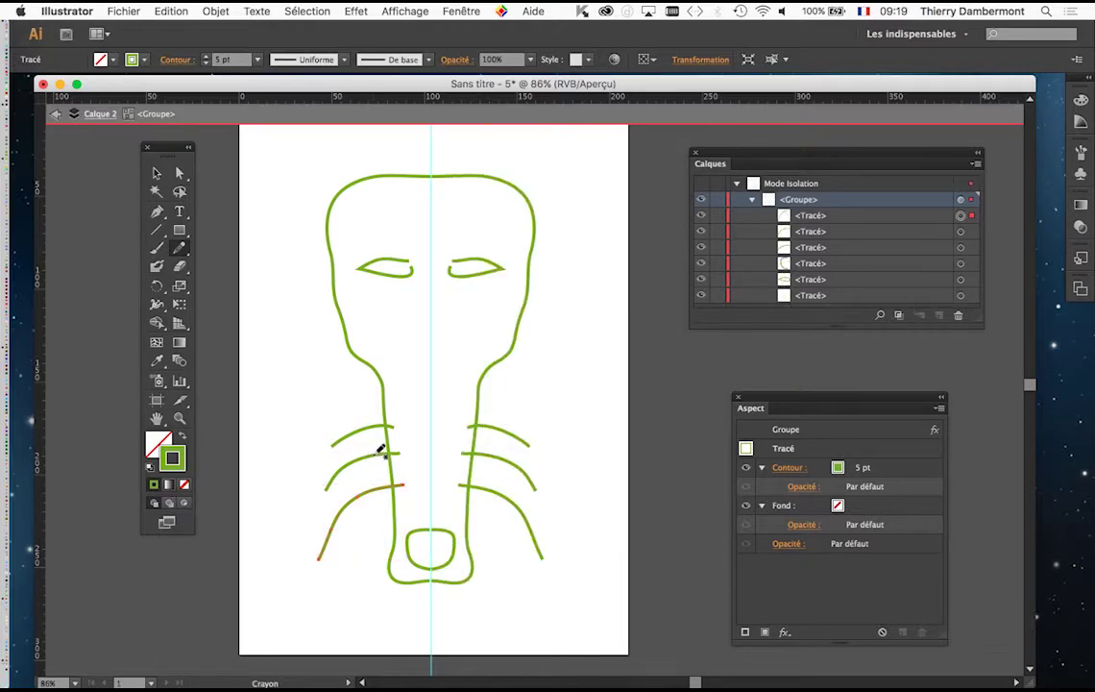
Step: Clear the selection of all paths, enlarge the Layers panel and target only the head outline path in it
{"action": "key", "text": "ctrl"}
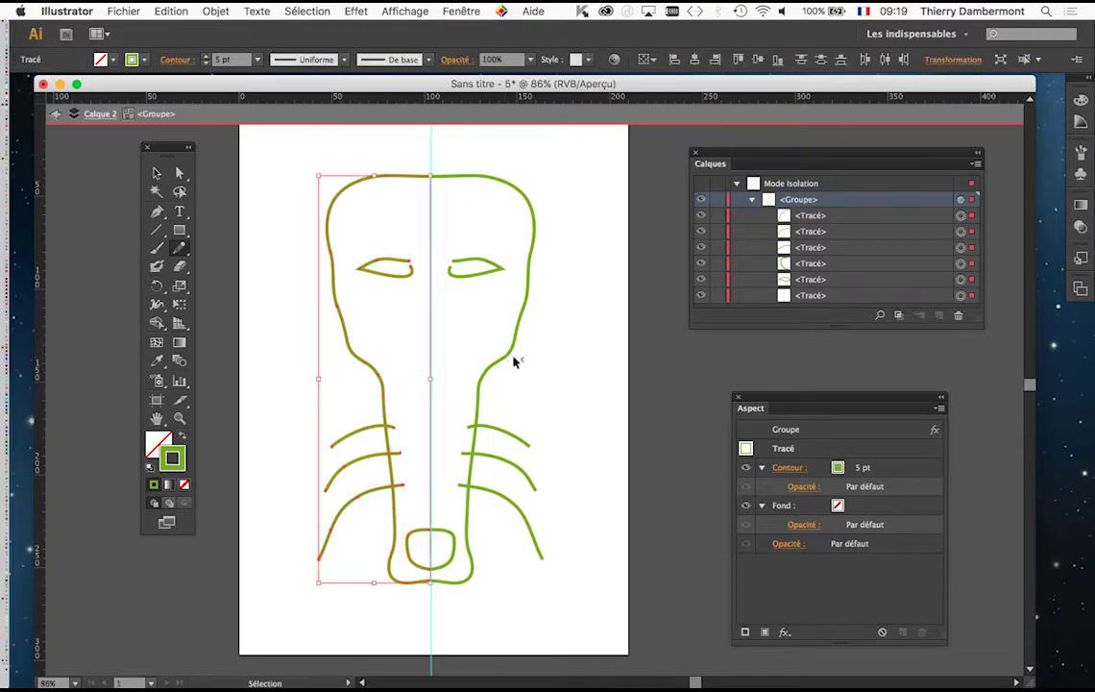
{"action": "key", "text": "ctrl"}
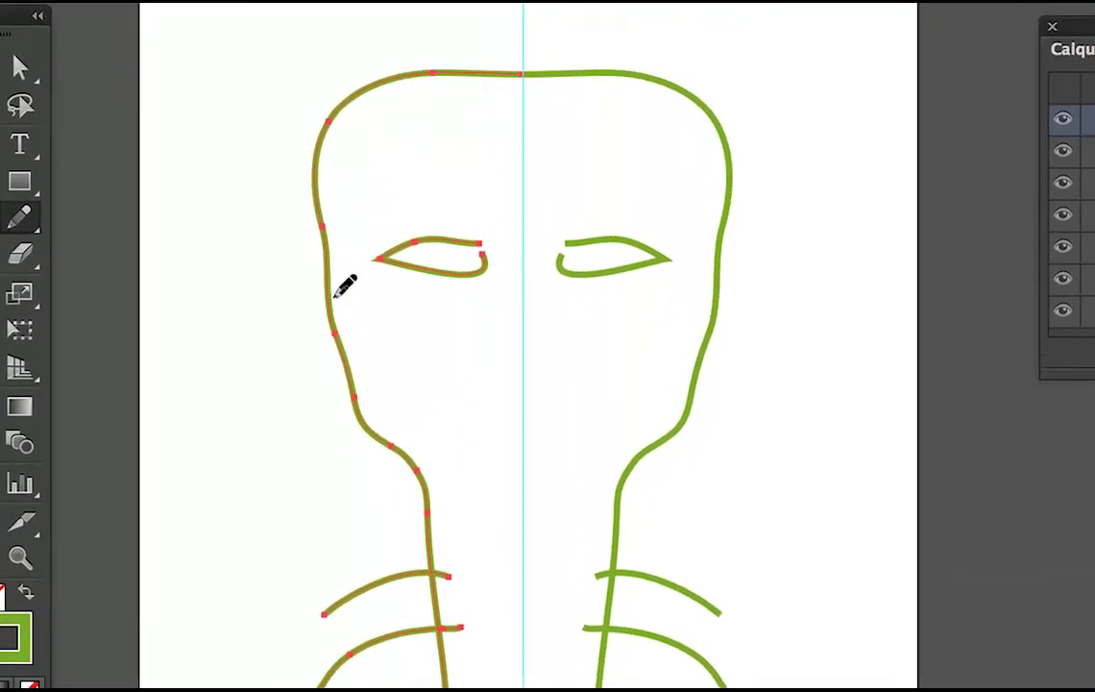
{"action": "left_click", "coordinate": [322, 323], "text": "ctrl"}
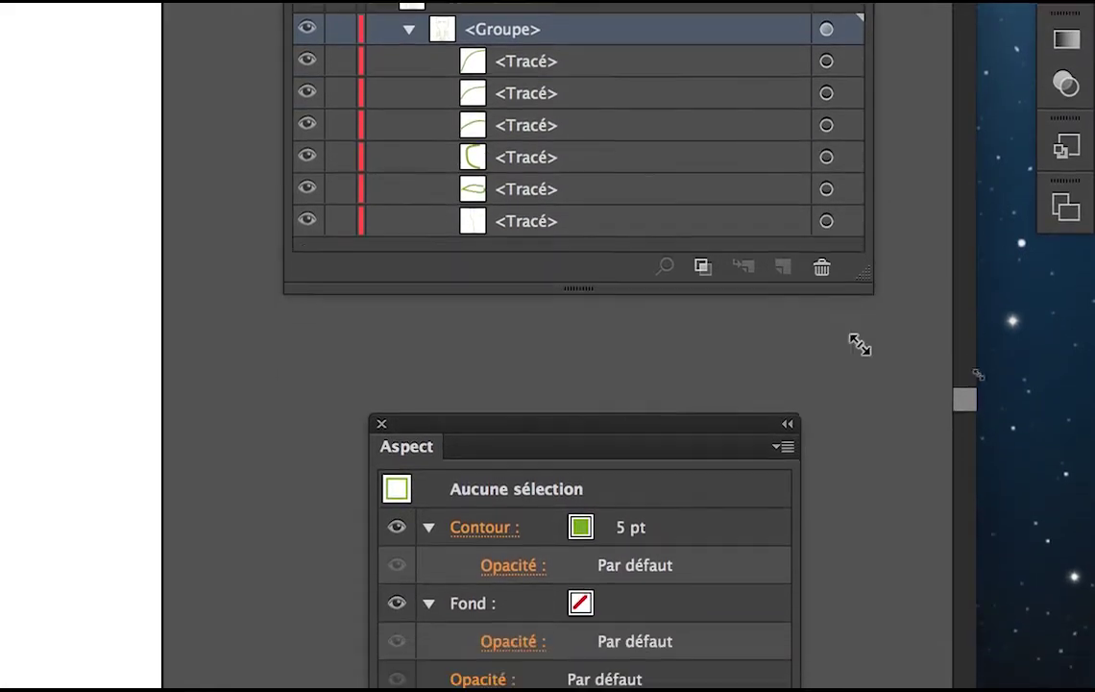
{"action": "left_click_drag", "start_coordinate": [860, 344], "coordinate": [866, 539]}
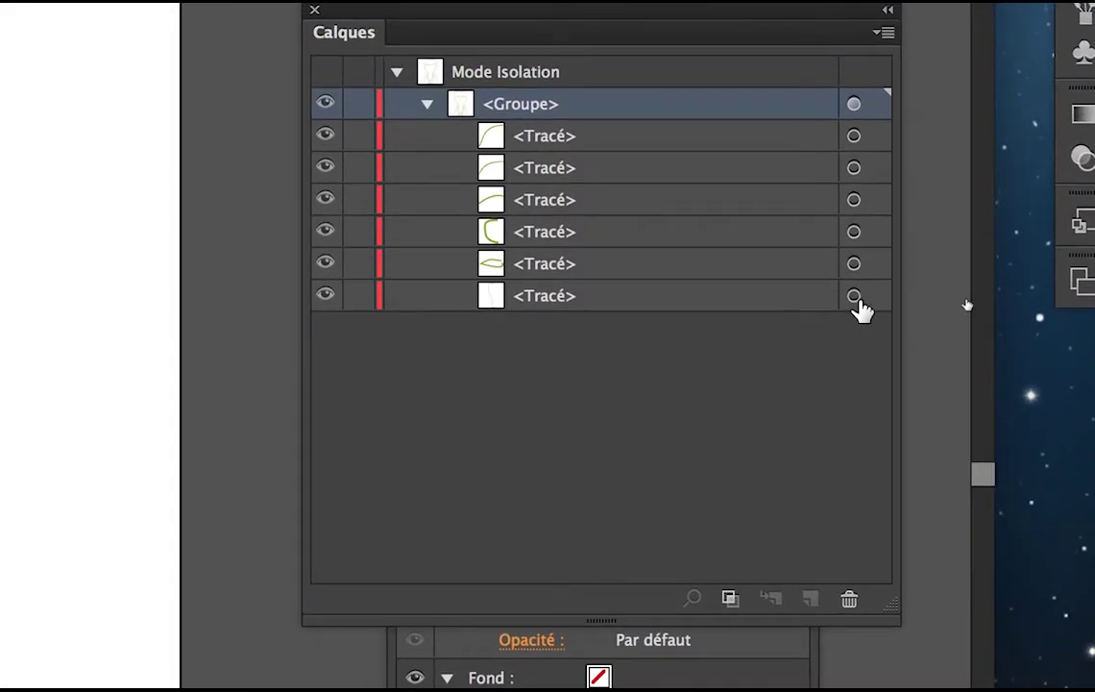
{"action": "left_click", "coordinate": [854, 296]}
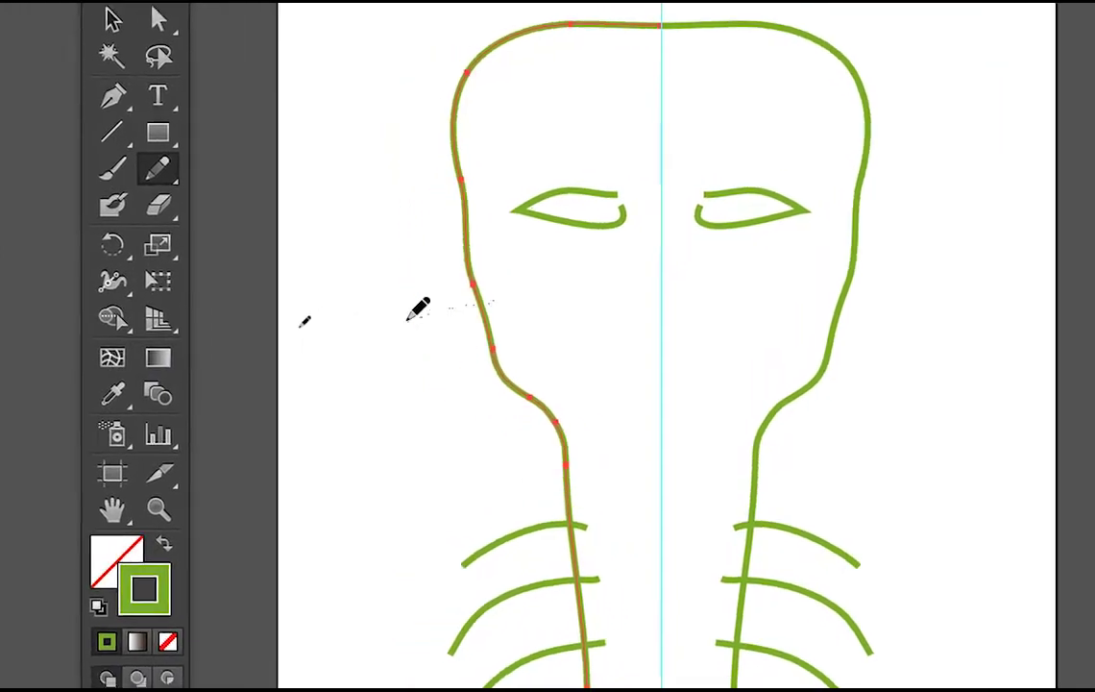
Step: Try a Pencil stroke leading outward from the selected head outline at cheek height, and undo it
{"action": "left_click_drag", "start_coordinate": [407, 320], "coordinate": [365, 355]}
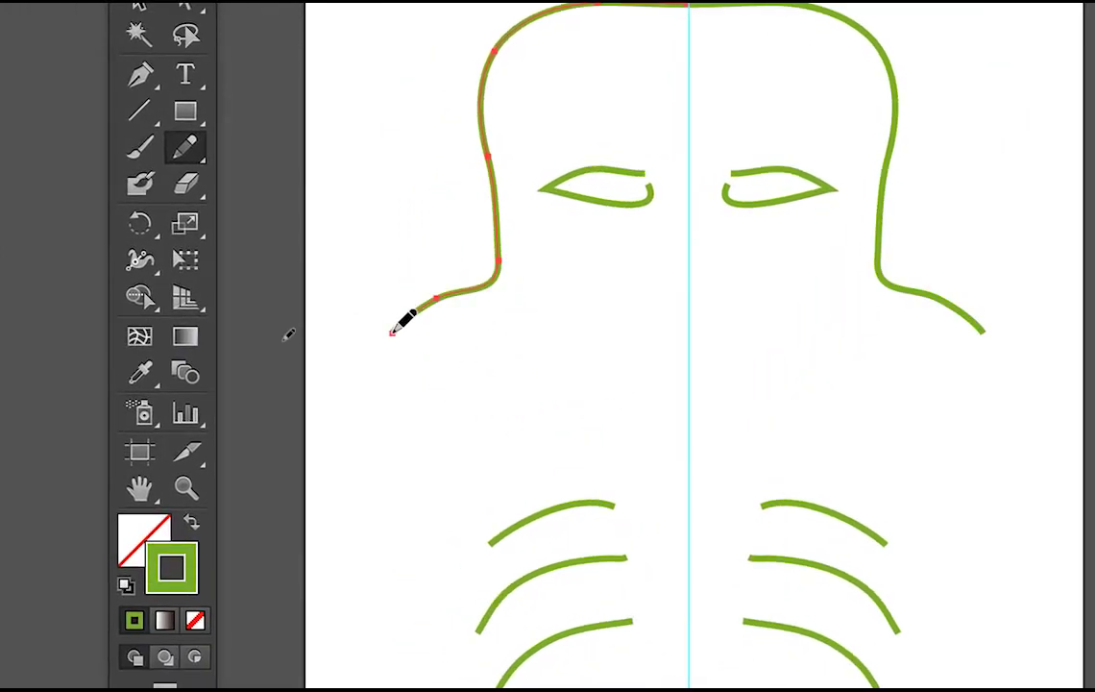
{"action": "key", "text": "ctrl+z"}
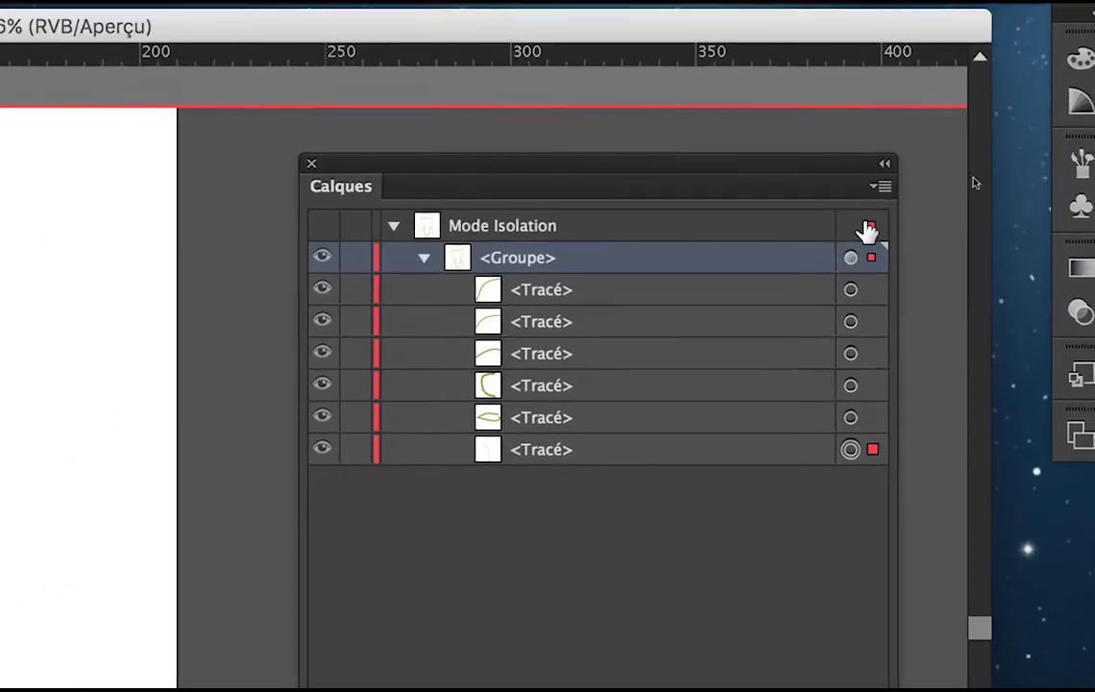
Step: Set the Layers panel's row size to a custom 80 pixels and resize the panel to show more of the large thumbnails
{"action": "left_click", "coordinate": [999, 41]}
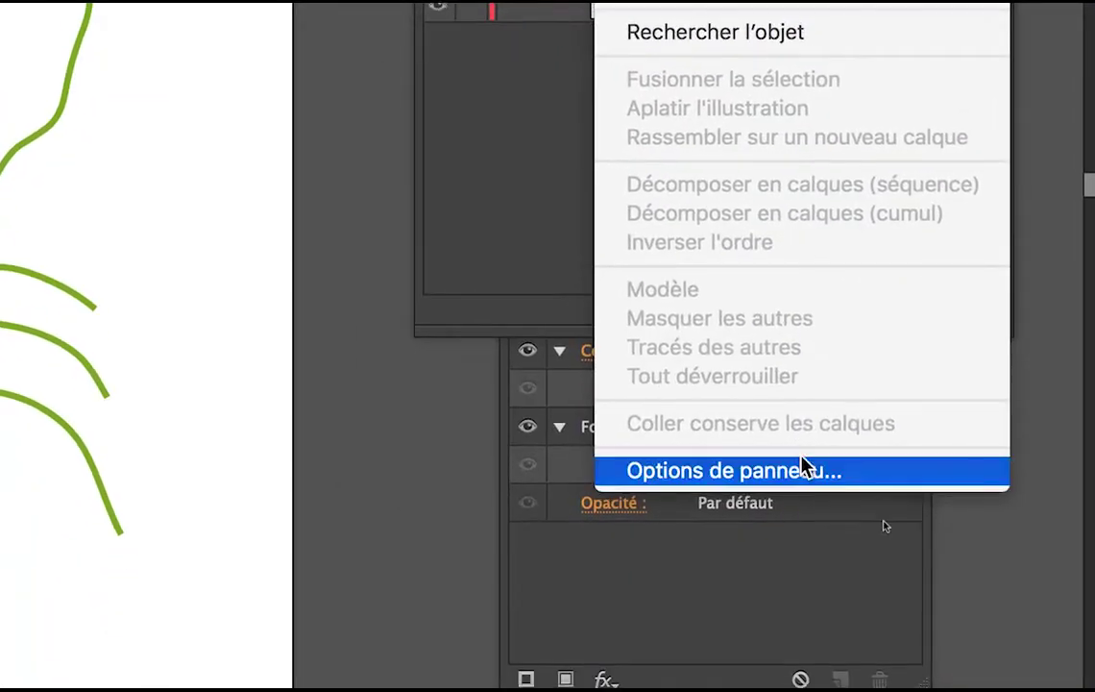
{"action": "left_click", "coordinate": [737, 691]}
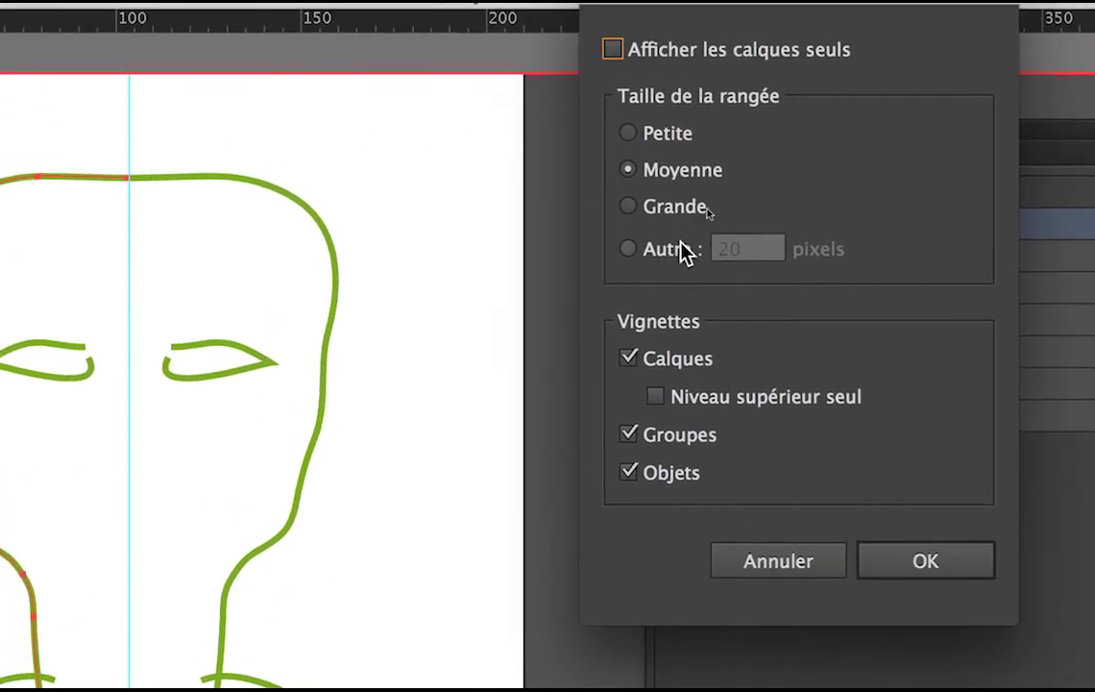
{"action": "left_click", "coordinate": [685, 252]}
{"action": "type", "text": "80"}
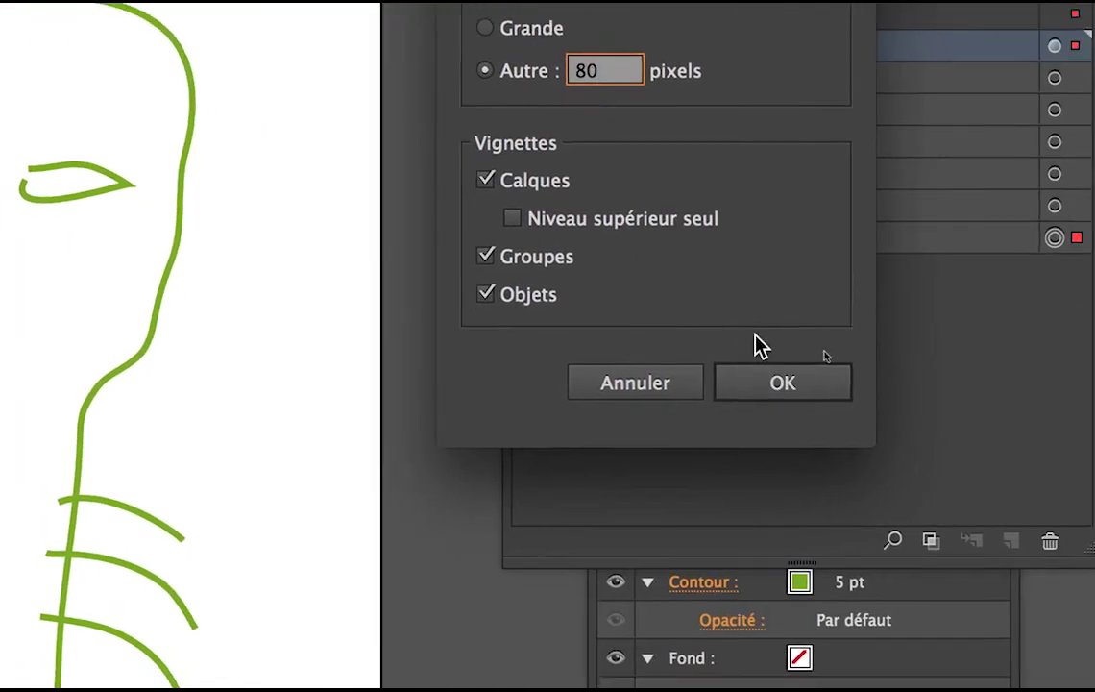
{"action": "left_click", "coordinate": [794, 383]}
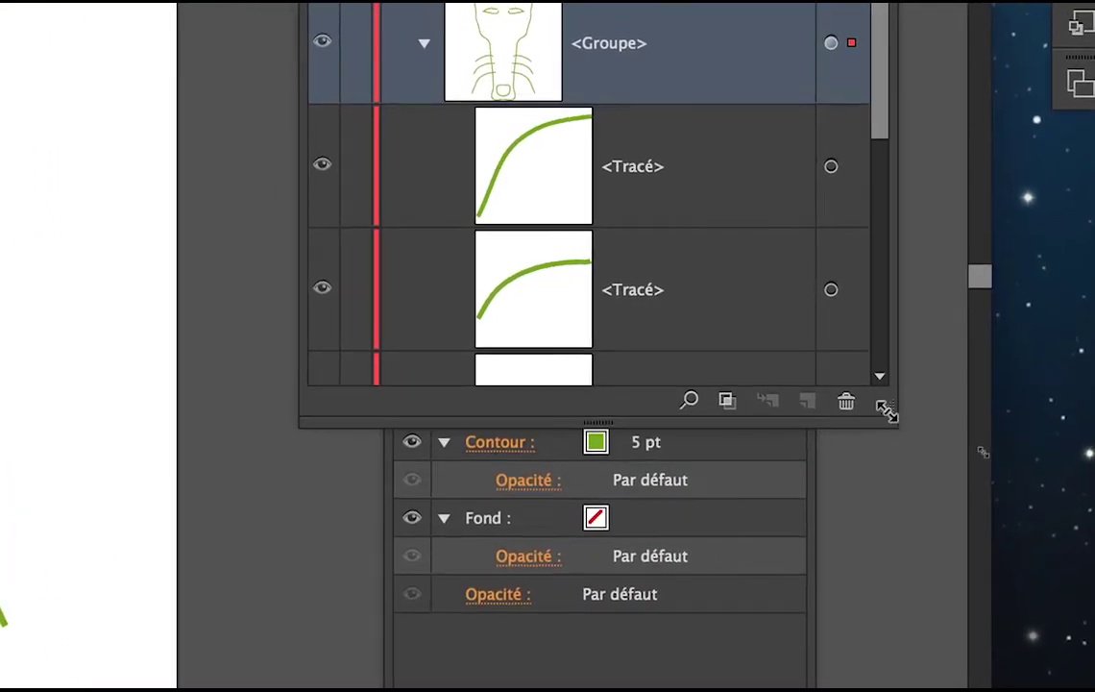
{"action": "left_click_drag", "start_coordinate": [886, 411], "coordinate": [897, 687]}
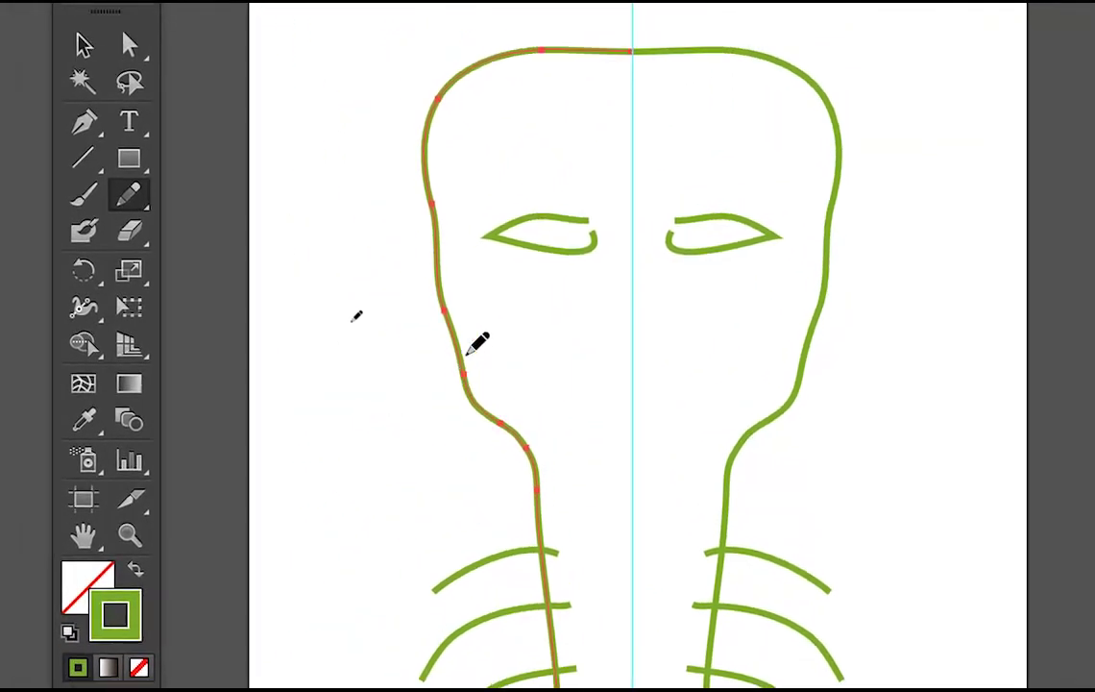
Step: Try a horizontal Pencil stroke outward across the selected outline just above the whiskers, and undo it
{"action": "left_click_drag", "start_coordinate": [565, 498], "coordinate": [383, 500]}
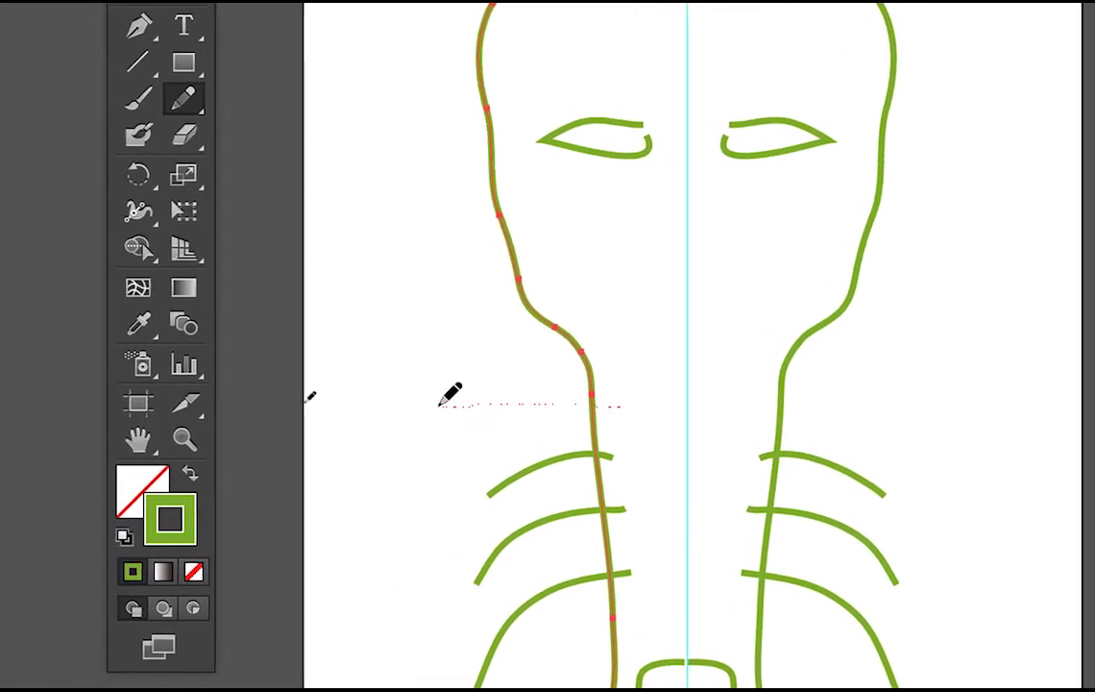
{"action": "left_click_drag", "start_coordinate": [439, 405], "coordinate": [433, 406]}
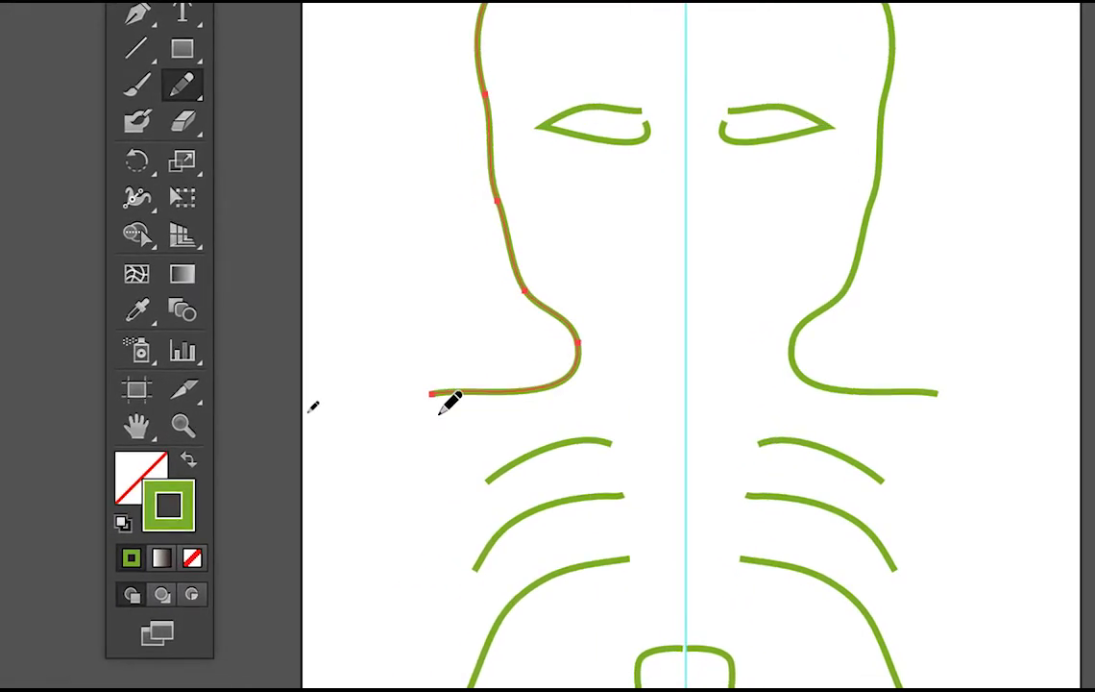
{"action": "key", "text": "super+z"}
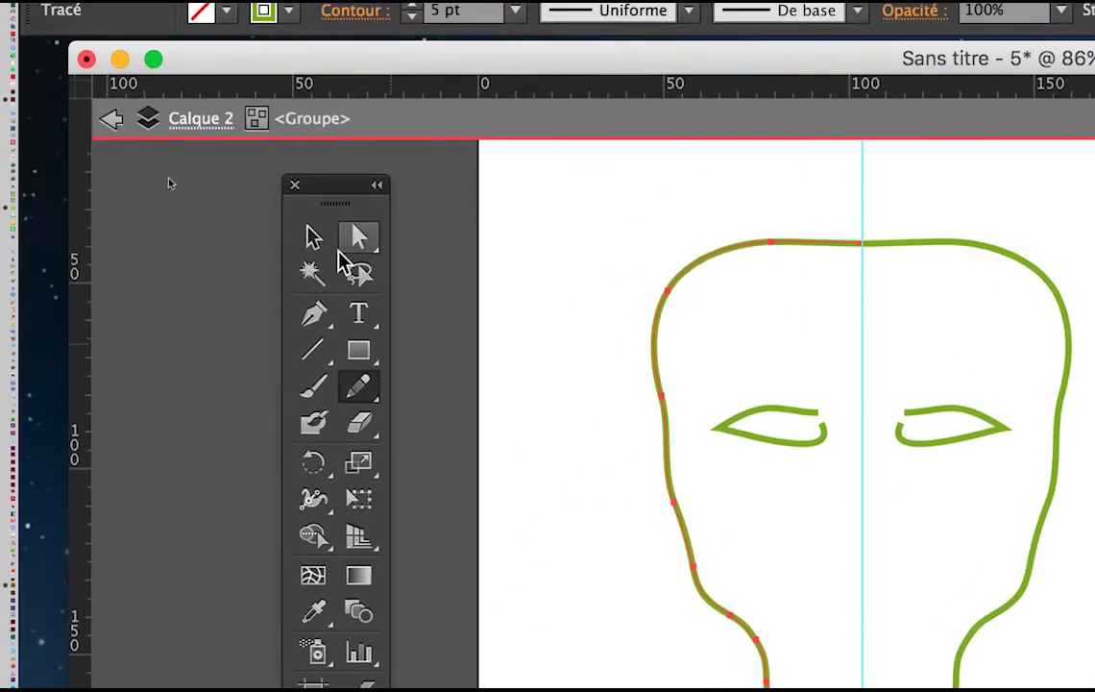
Step: Deselect the head outline with the Selection tool
{"action": "left_click", "coordinate": [328, 247]}
{"action": "left_click", "coordinate": [580, 407]}
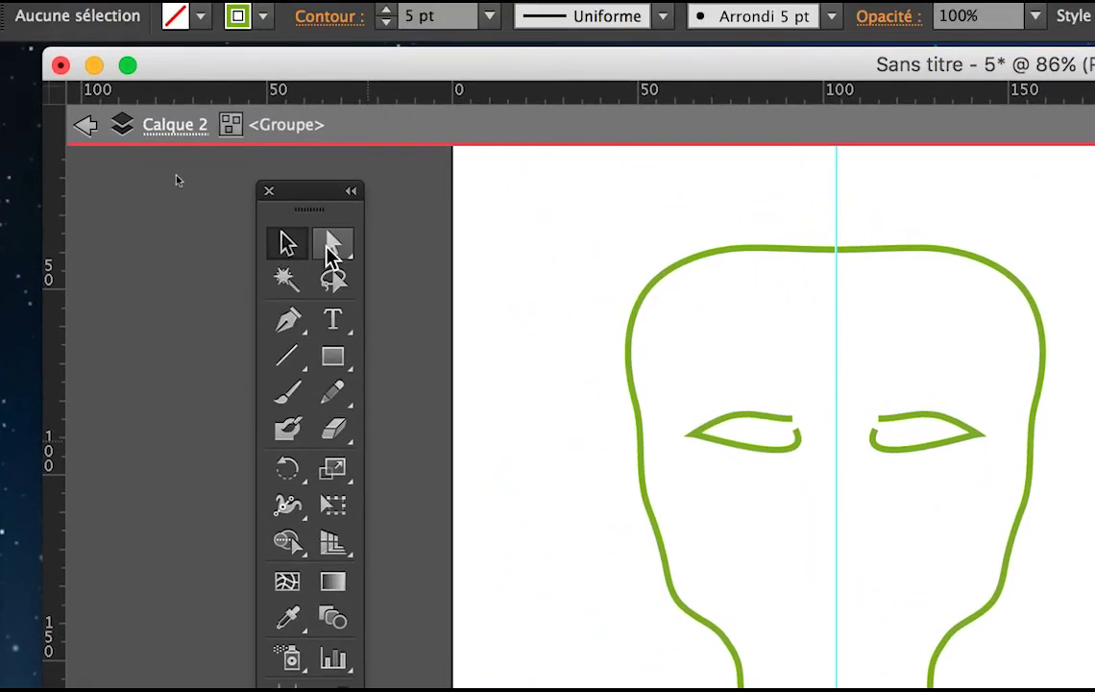
Step: Choose the Group Selection tool, tear the direct selection tools off as a floating panel, and place it beside the head
{"action": "left_click", "coordinate": [341, 169]}
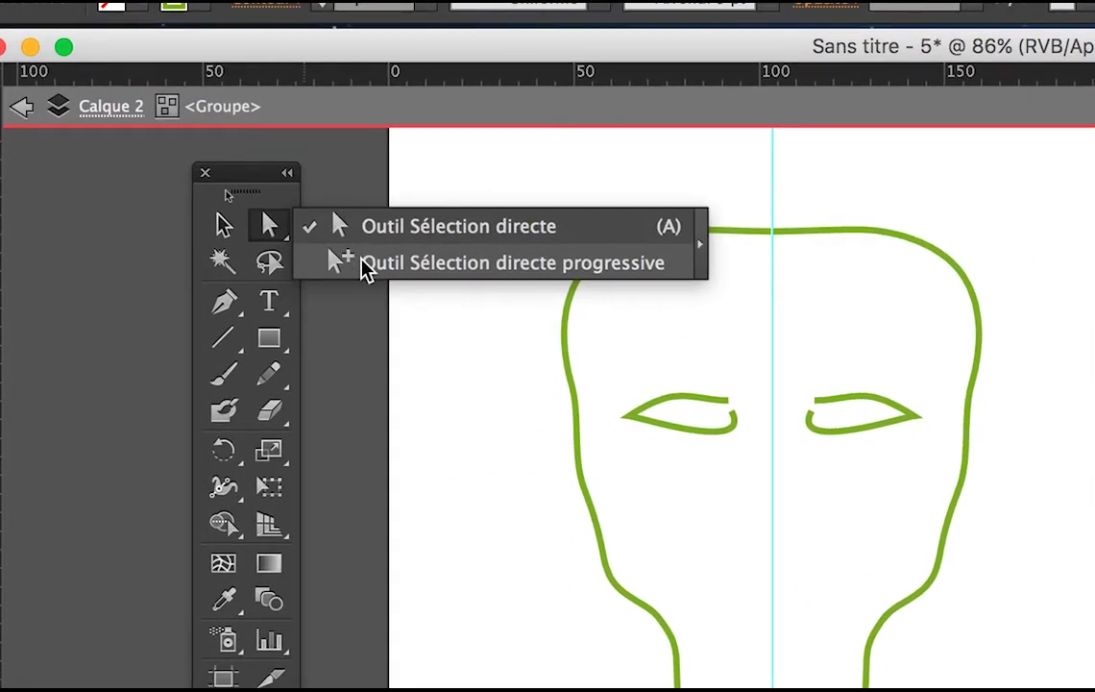
{"action": "left_click", "coordinate": [370, 280]}
{"action": "left_click", "coordinate": [278, 246]}
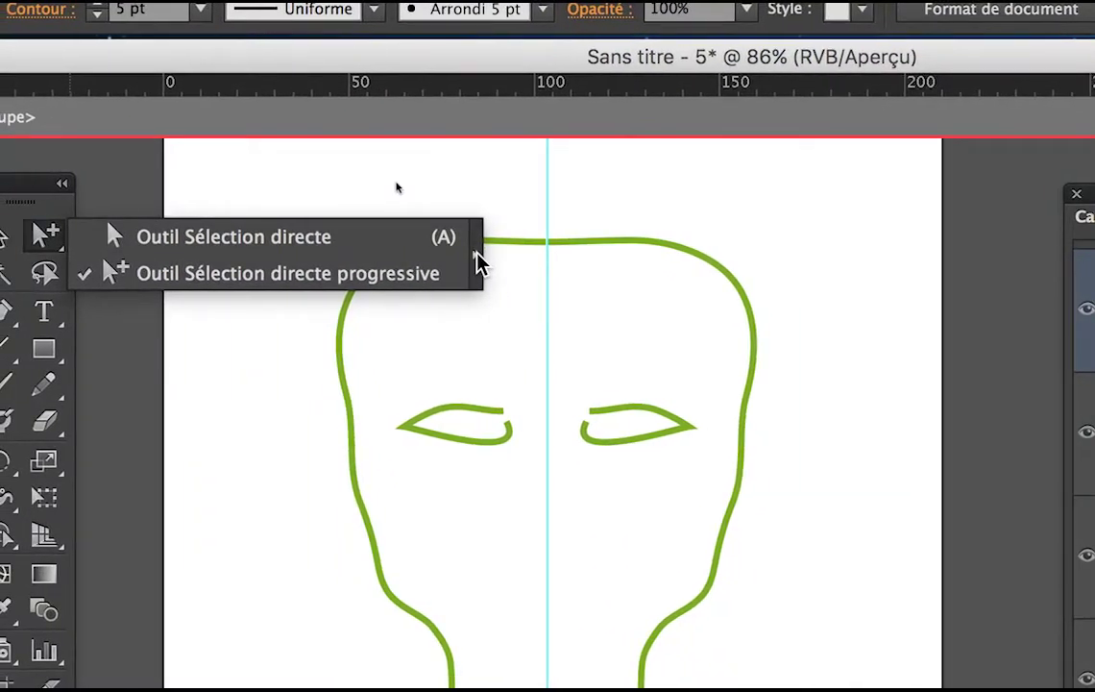
{"action": "left_click", "coordinate": [478, 262]}
{"action": "left_click_drag", "start_coordinate": [355, 257], "coordinate": [418, 364]}
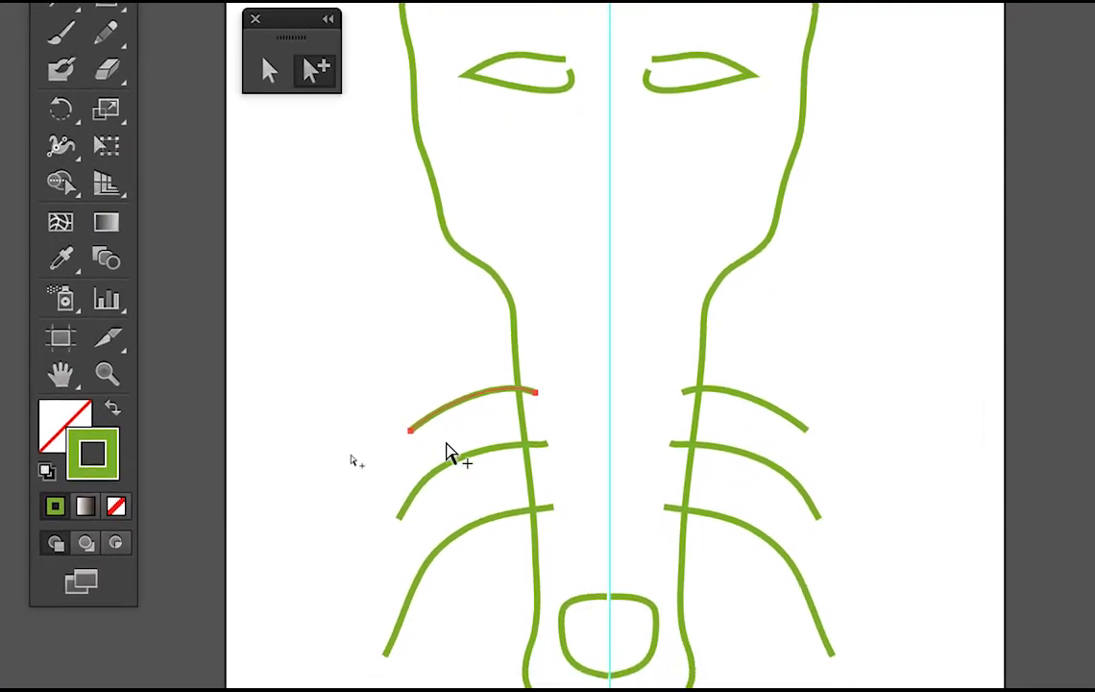
Step: Select the left-hand whiskers one at a time and the head outline with the Group Selection tool
{"action": "left_click", "coordinate": [460, 487]}
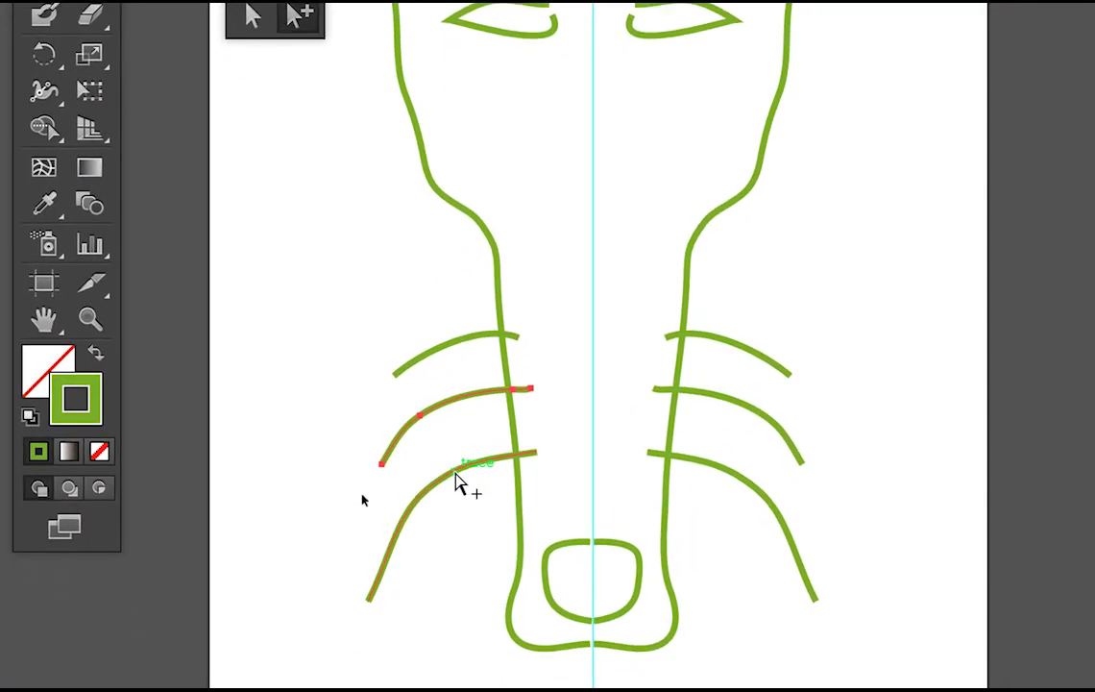
{"action": "left_click", "coordinate": [460, 487]}
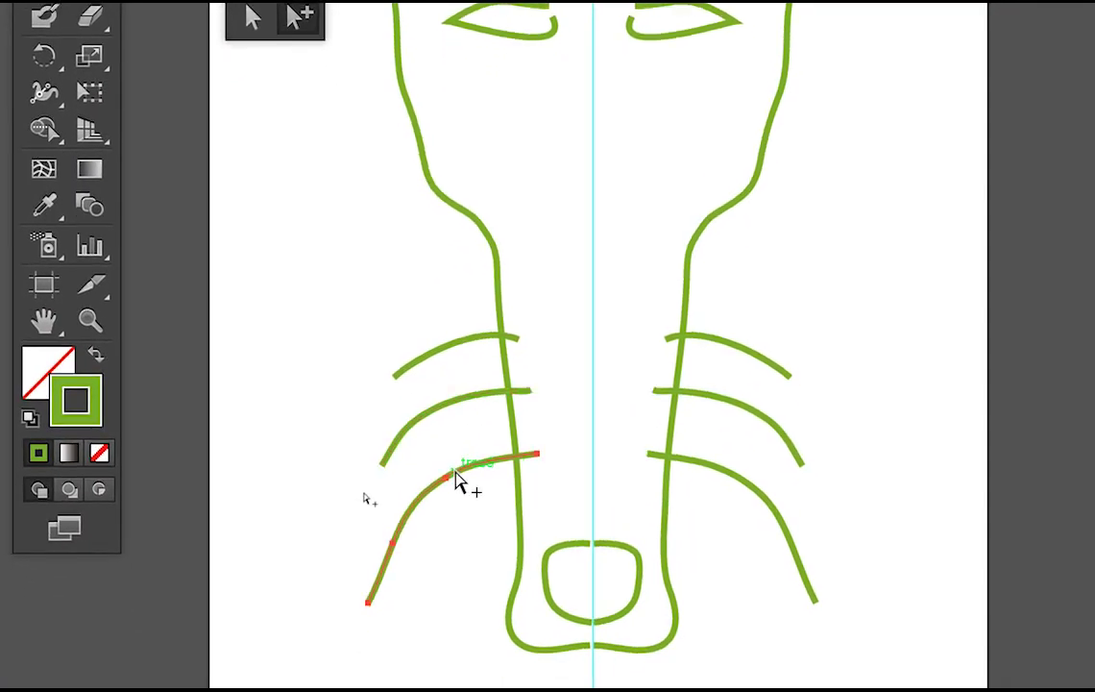
{"action": "left_click", "coordinate": [472, 419]}
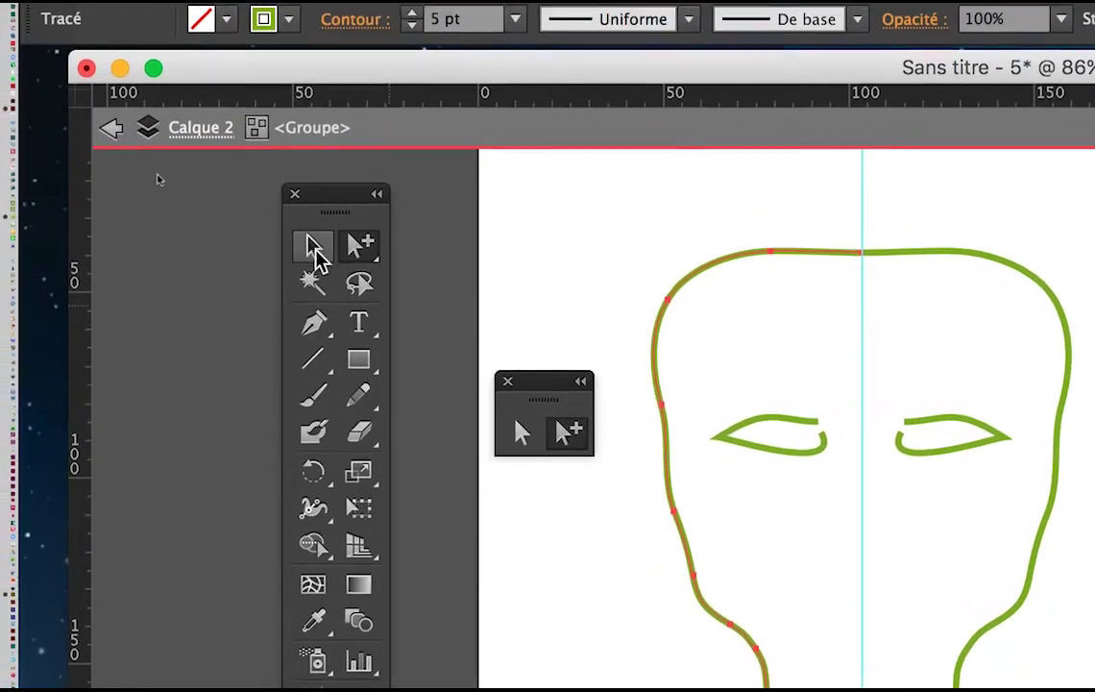
Step: Select the head outline, eye and whiskers individually with the Selection tool, and collapse and re-expand their group in the layer list
{"action": "left_click", "coordinate": [313, 249]}
{"action": "left_click", "coordinate": [389, 274]}
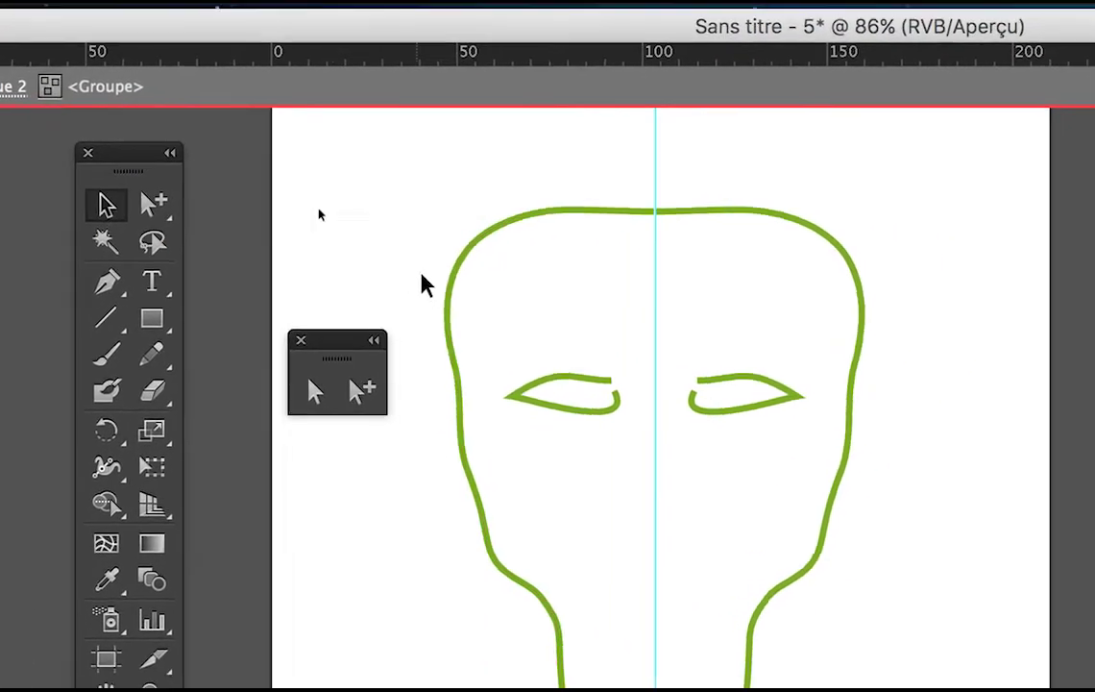
{"action": "left_click", "coordinate": [518, 352]}
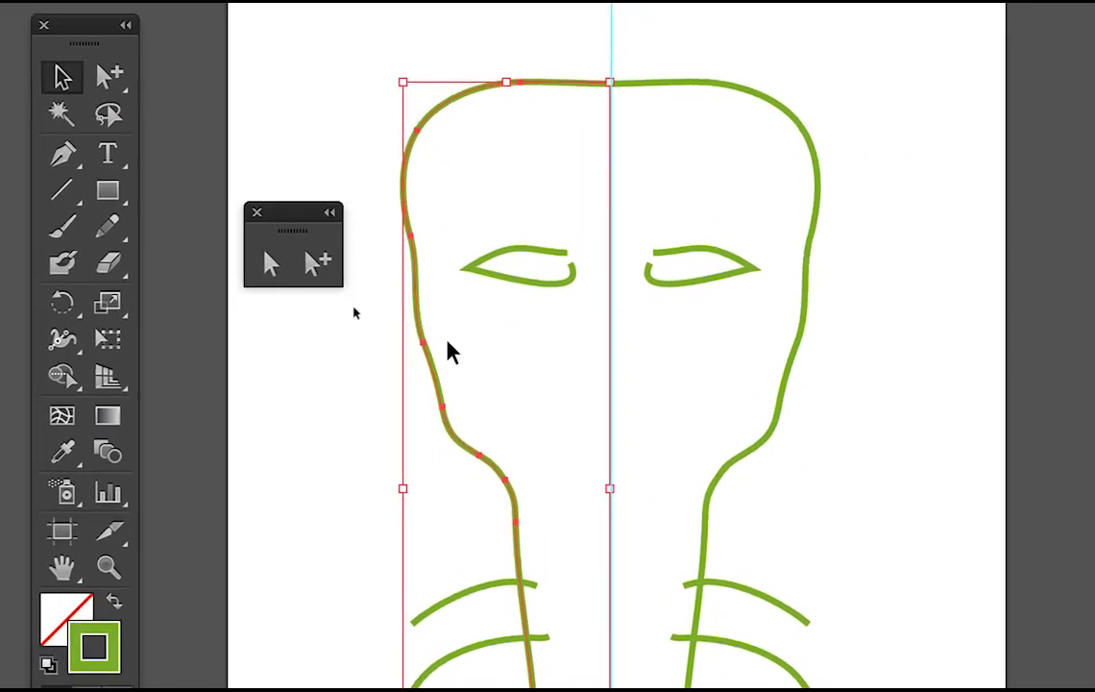
{"action": "left_click", "coordinate": [547, 380]}
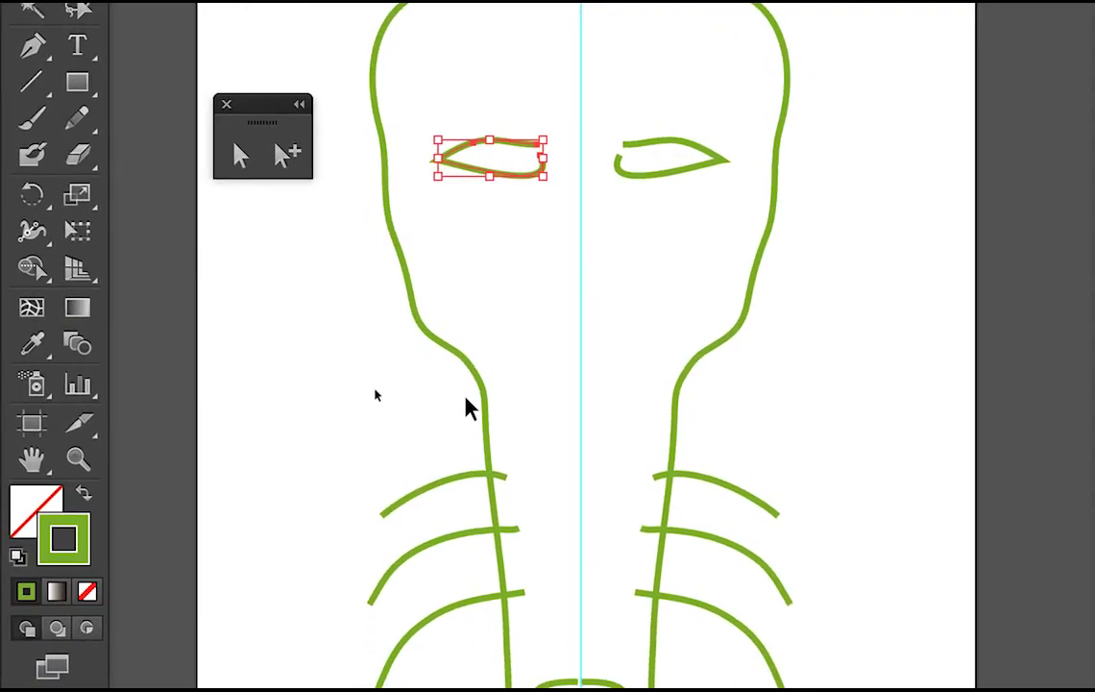
{"action": "left_click", "coordinate": [478, 527]}
{"action": "left_click", "coordinate": [474, 437]}
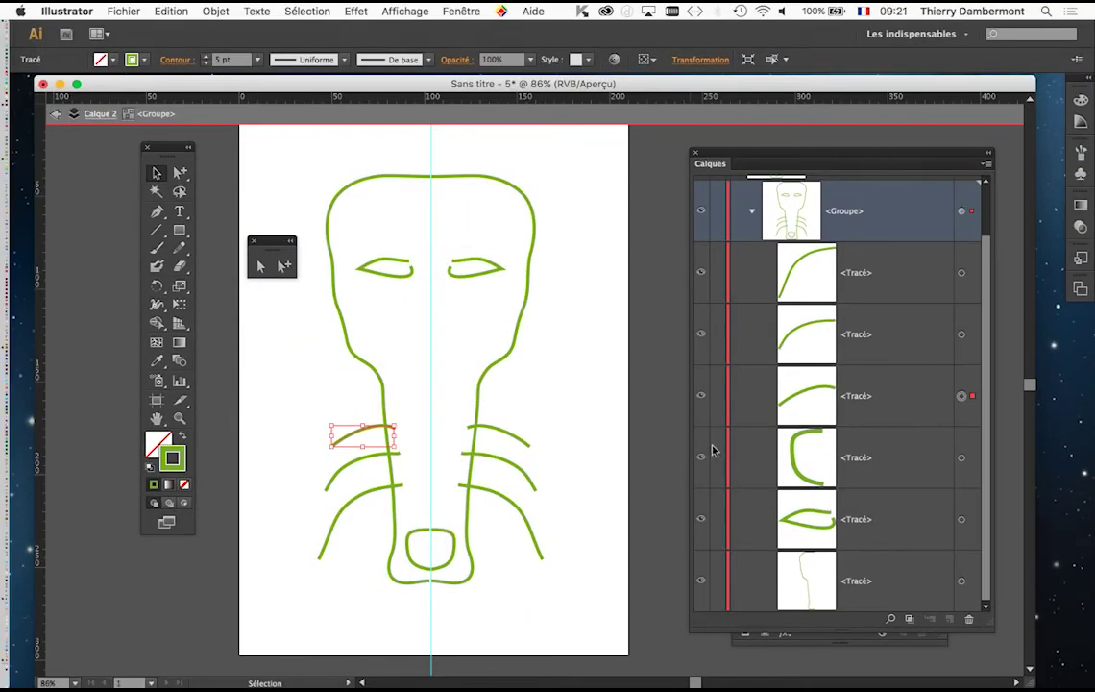
{"action": "left_click", "coordinate": [753, 211]}
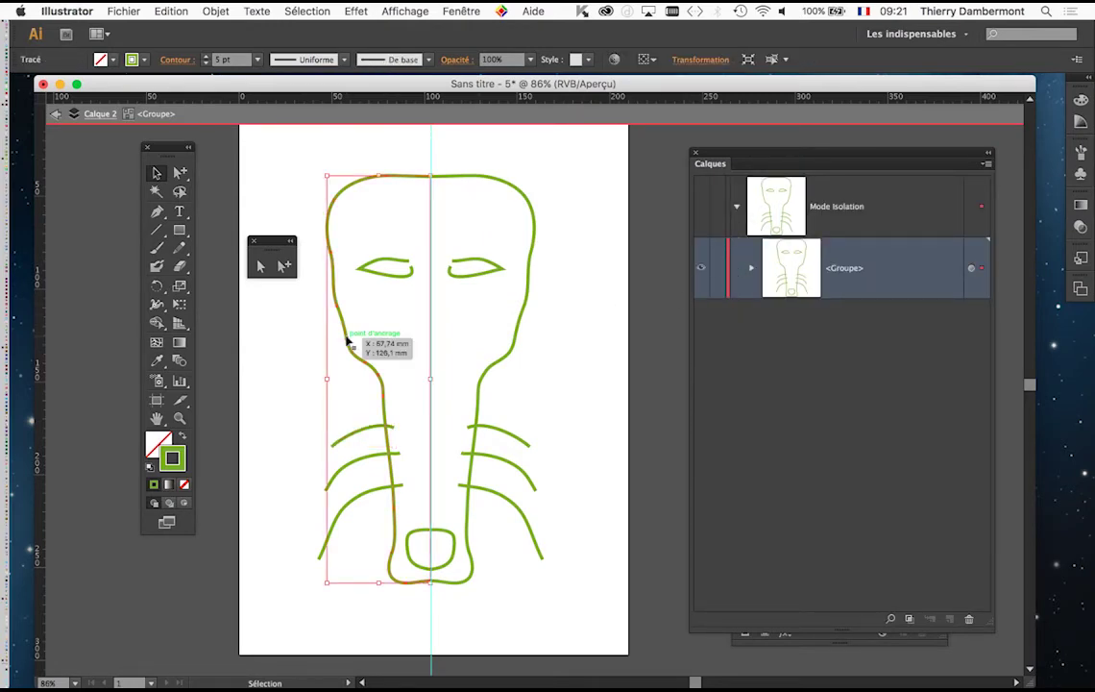
{"action": "left_click", "coordinate": [752, 270]}
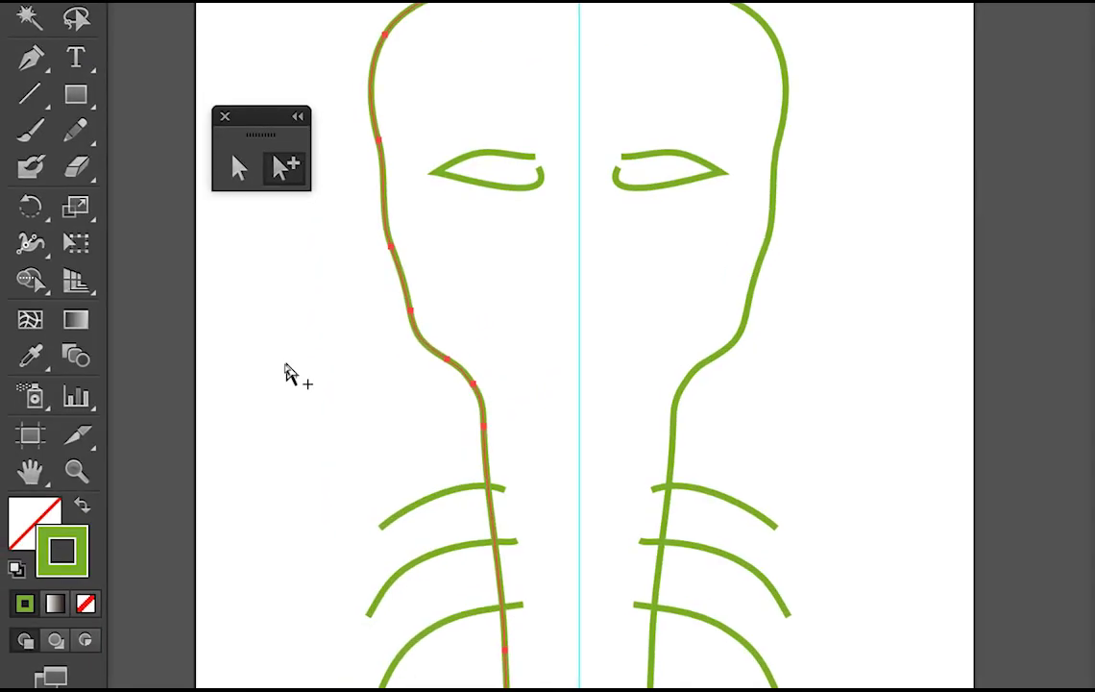
Step: Select the uppermost left whisker with the Group Selection tool and redraw it with the Pencil so its outer end curves upward
{"action": "left_click", "coordinate": [287, 370]}
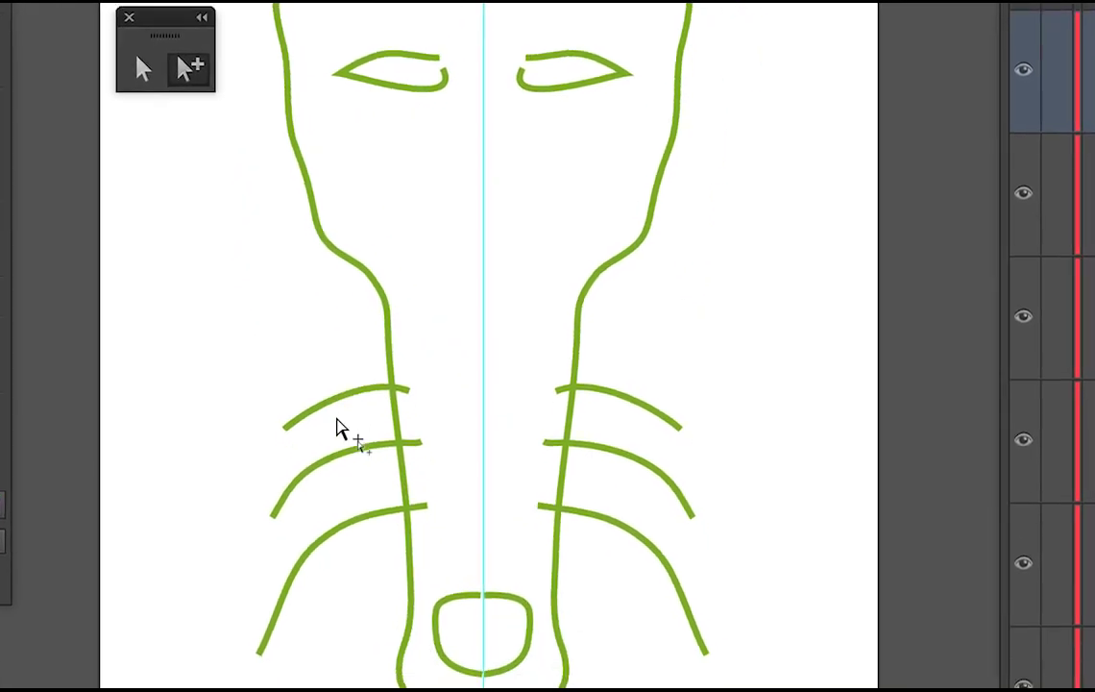
{"action": "left_click", "coordinate": [335, 421]}
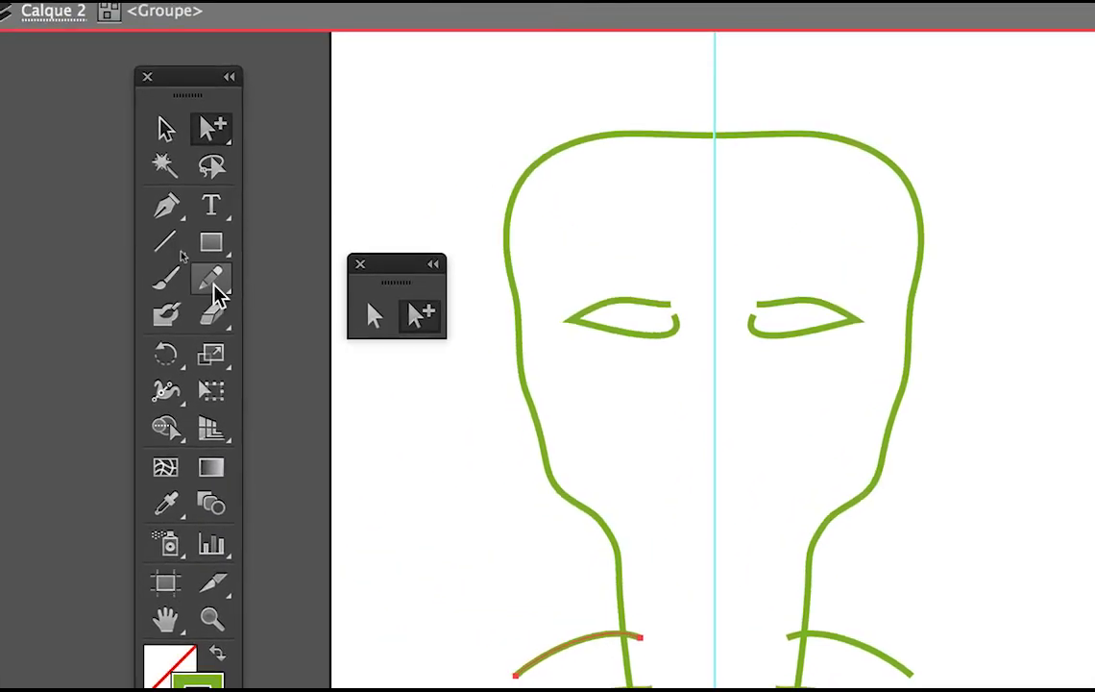
{"action": "left_click", "coordinate": [213, 285]}
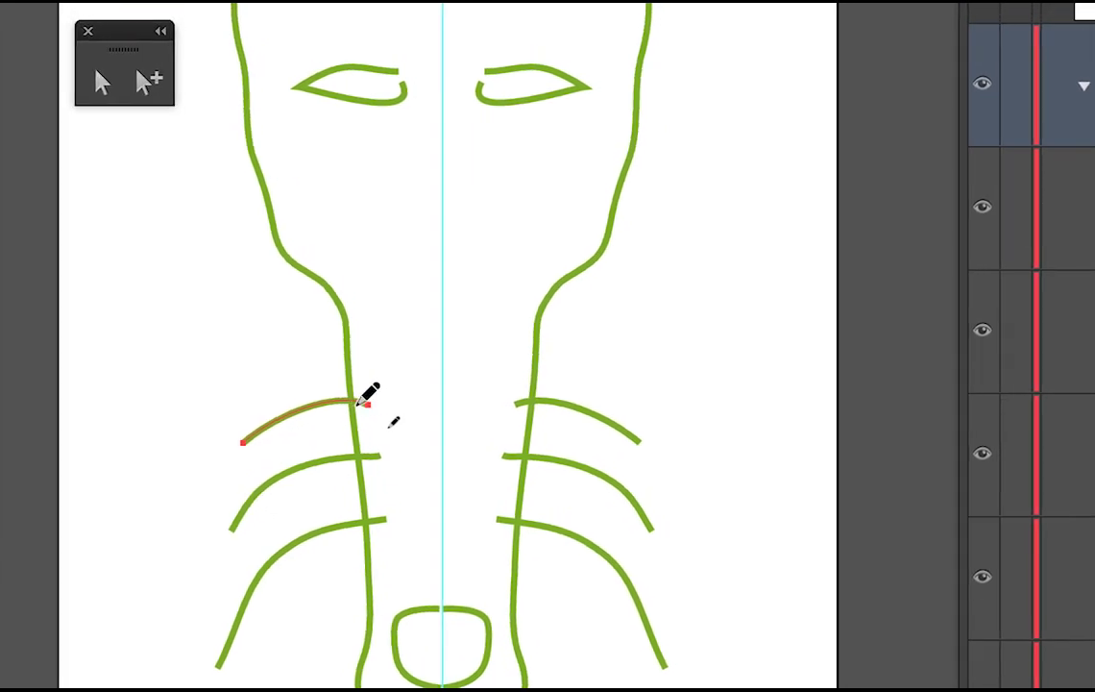
{"action": "mouse_move", "coordinate": [242, 442]}
{"action": "left_mouse_down"}
{"action": "mouse_move", "coordinate": [139, 333]}
{"action": "mouse_move", "coordinate": [130, 338]}
{"action": "left_mouse_up"}
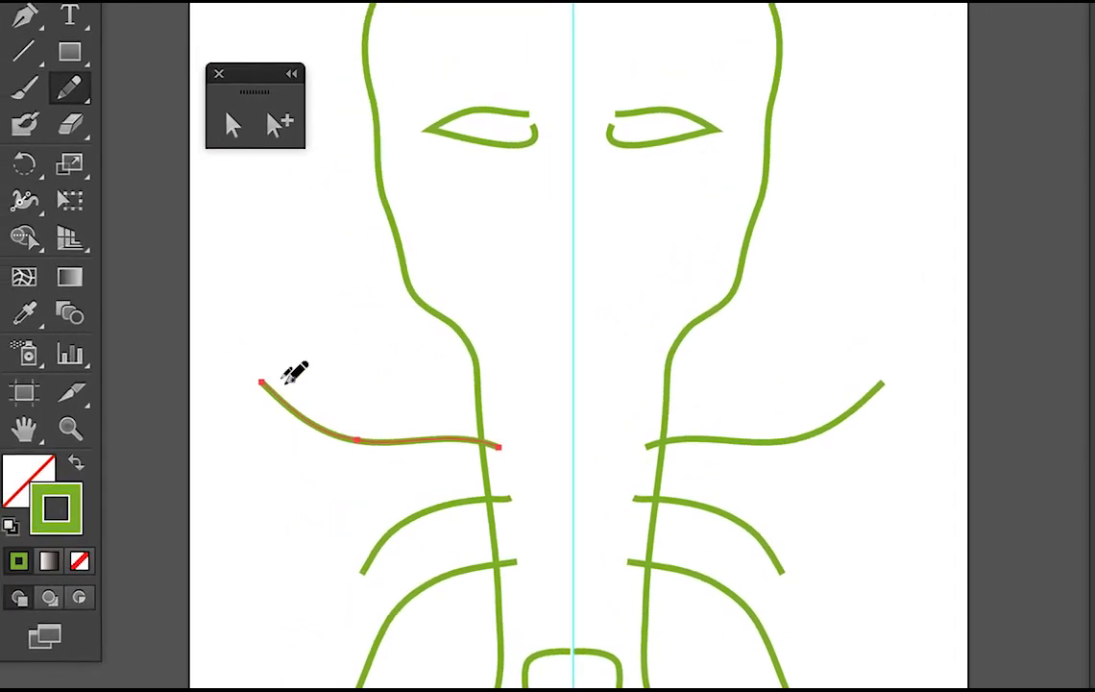
Step: Move the floating selection tools down beside the whiskers, and redraw the middle left whisker with the Pencil so its outer end curves upward
{"action": "left_click", "coordinate": [280, 123]}
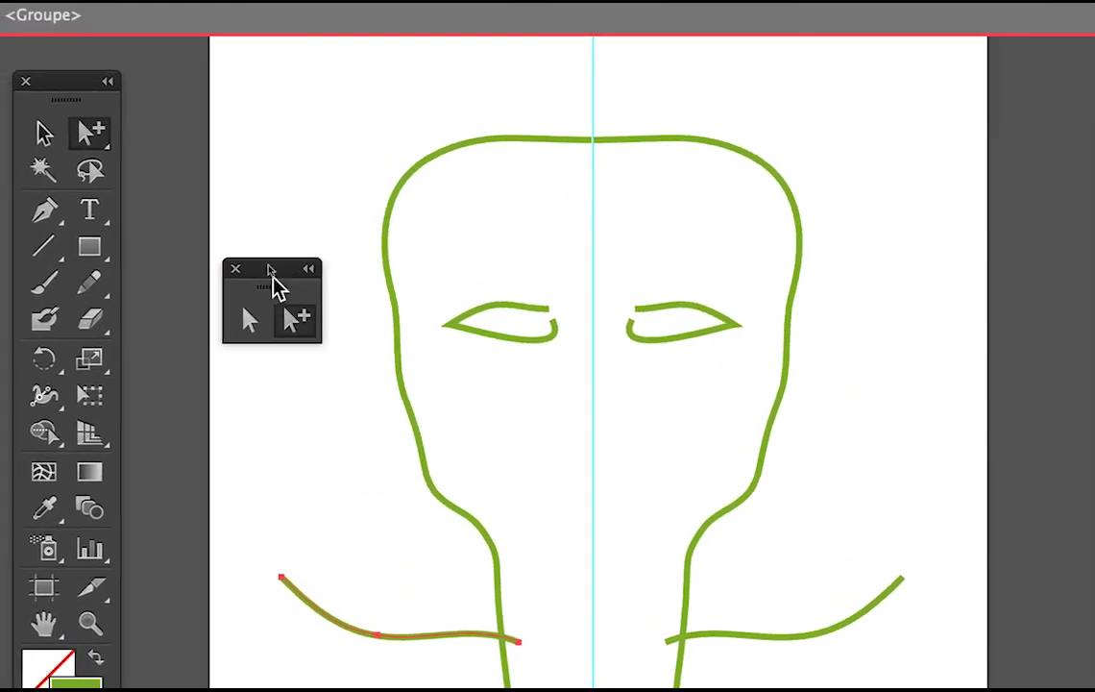
{"action": "left_click_drag", "start_coordinate": [274, 286], "coordinate": [281, 448]}
{"action": "left_click", "coordinate": [327, 440]}
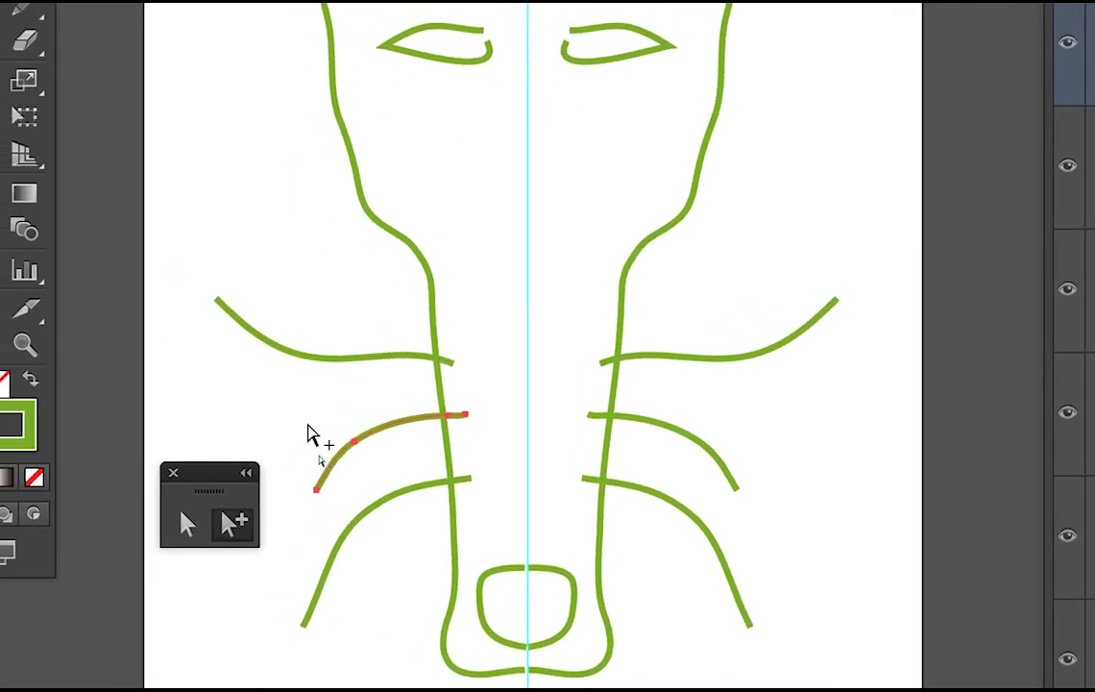
{"action": "left_click", "coordinate": [213, 284]}
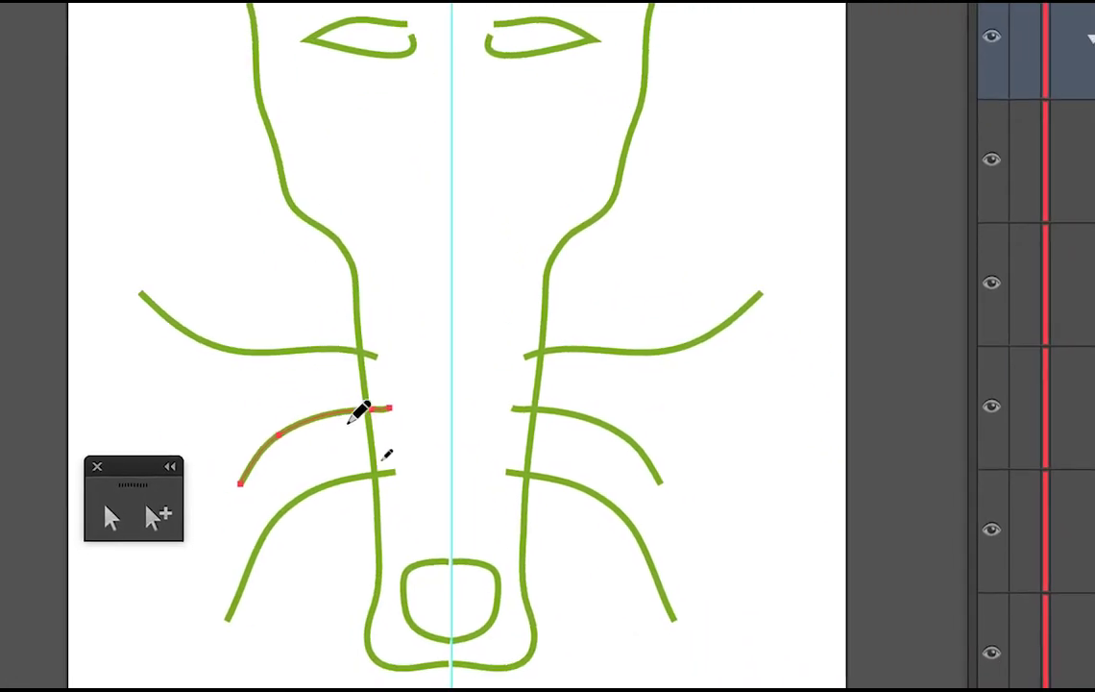
{"action": "mouse_move", "coordinate": [380, 410]}
{"action": "left_mouse_down"}
{"action": "mouse_move", "coordinate": [216, 413]}
{"action": "mouse_move", "coordinate": [141, 359]}
{"action": "left_mouse_up"}
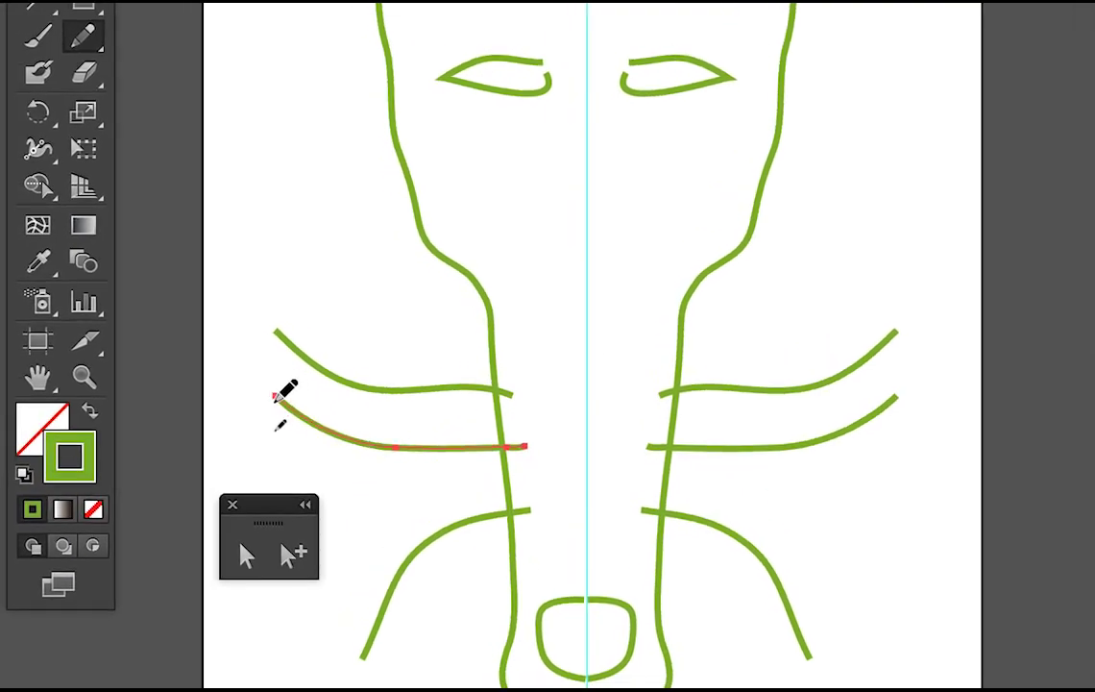